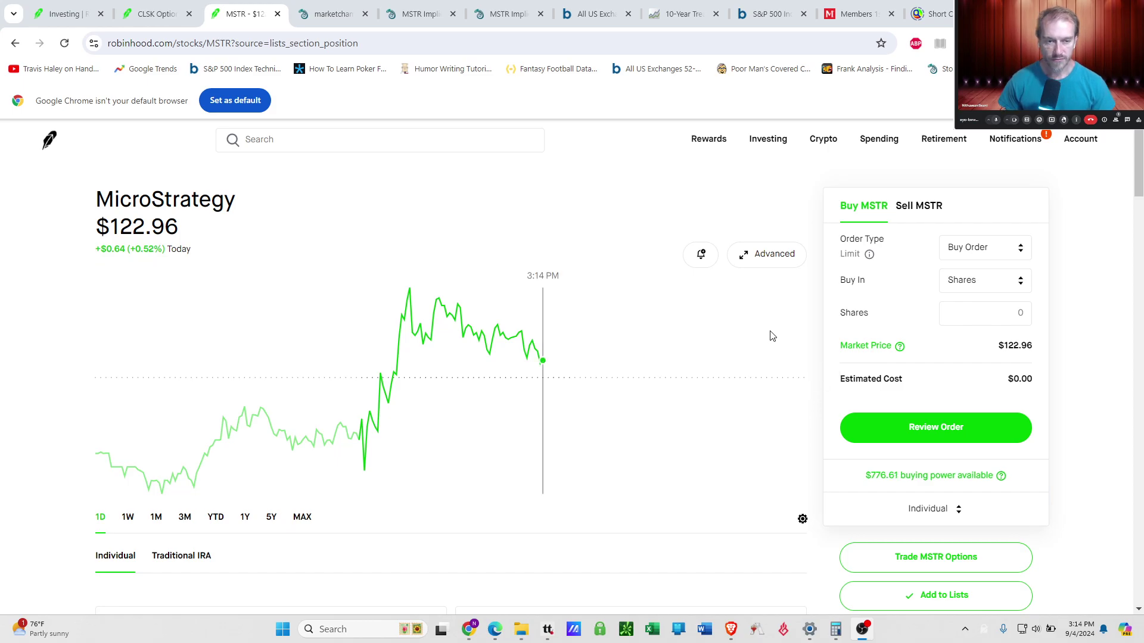
Switch to the CLSK tab, open the CLSK stock page and note the $15.75 average cost.
left_click(159, 15)
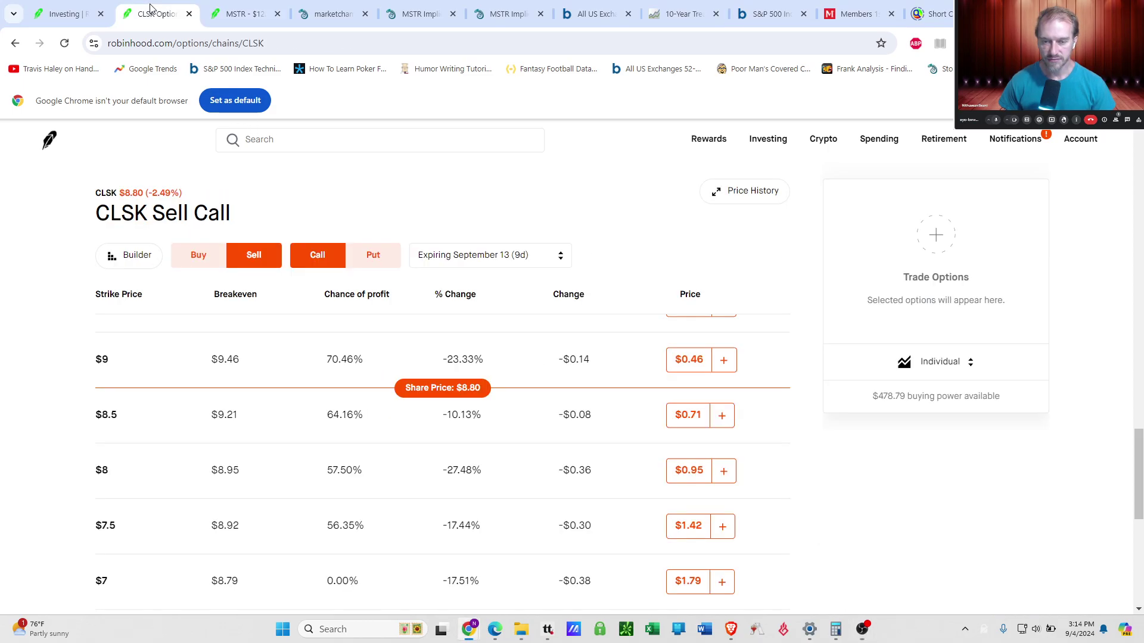
left_click(126, 194)
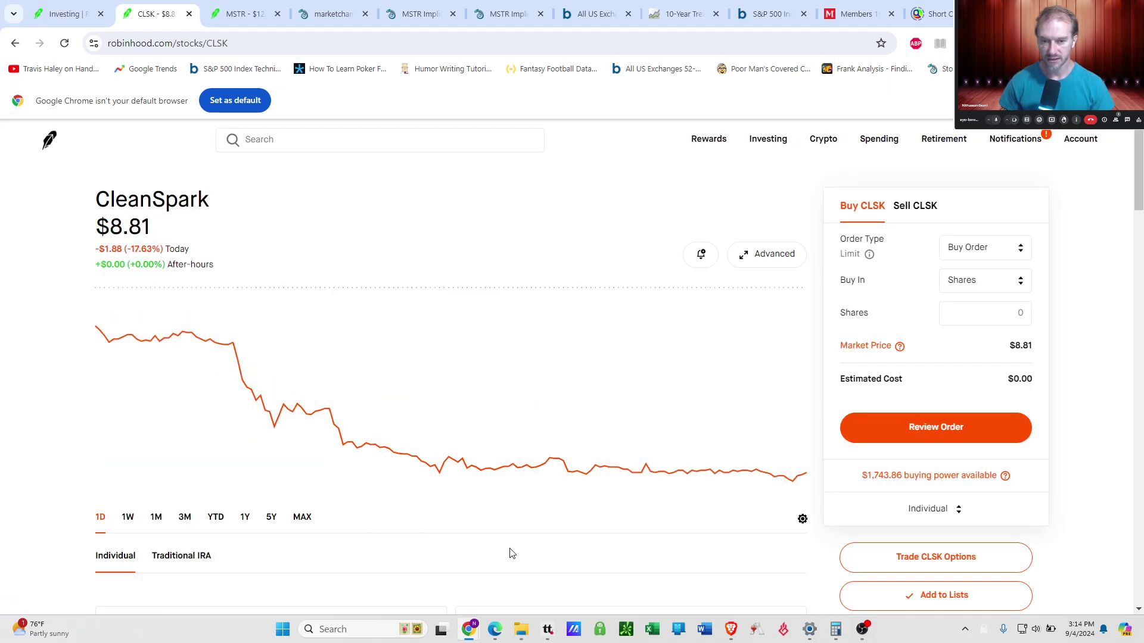
scroll(508, 549, "down", 3)
scroll(505, 546, "up", 2)
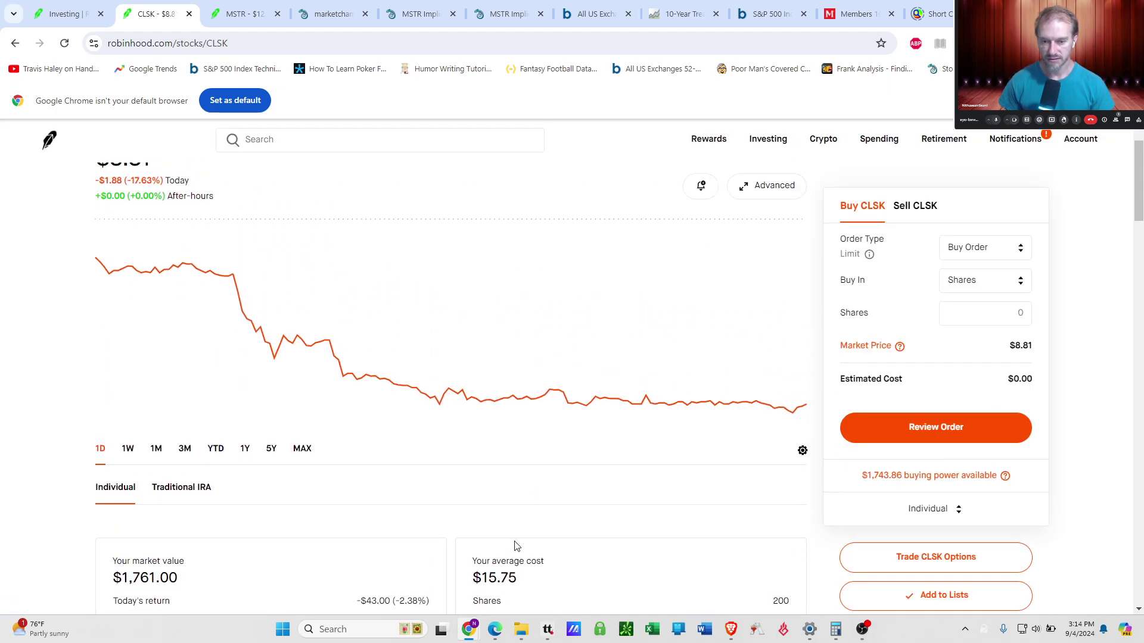
left_click_drag(484, 572, 527, 575)
left_click(521, 575)
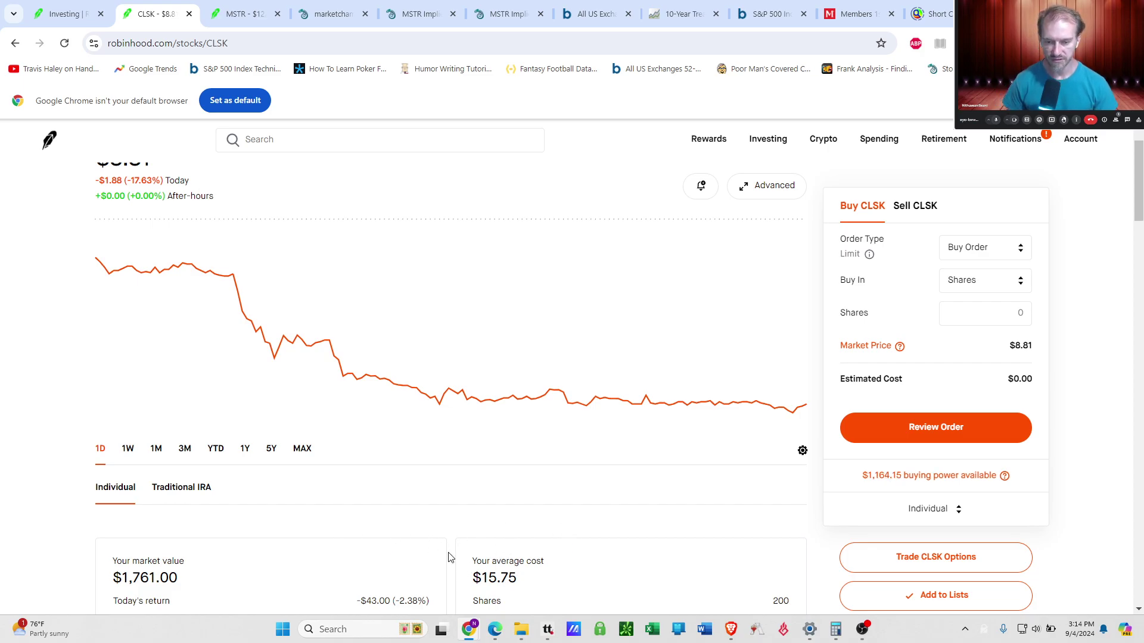
Open the short CLSK $12 Call 9/6 position, worth $0.02 with 80% return.
scroll(389, 543, "up", 1)
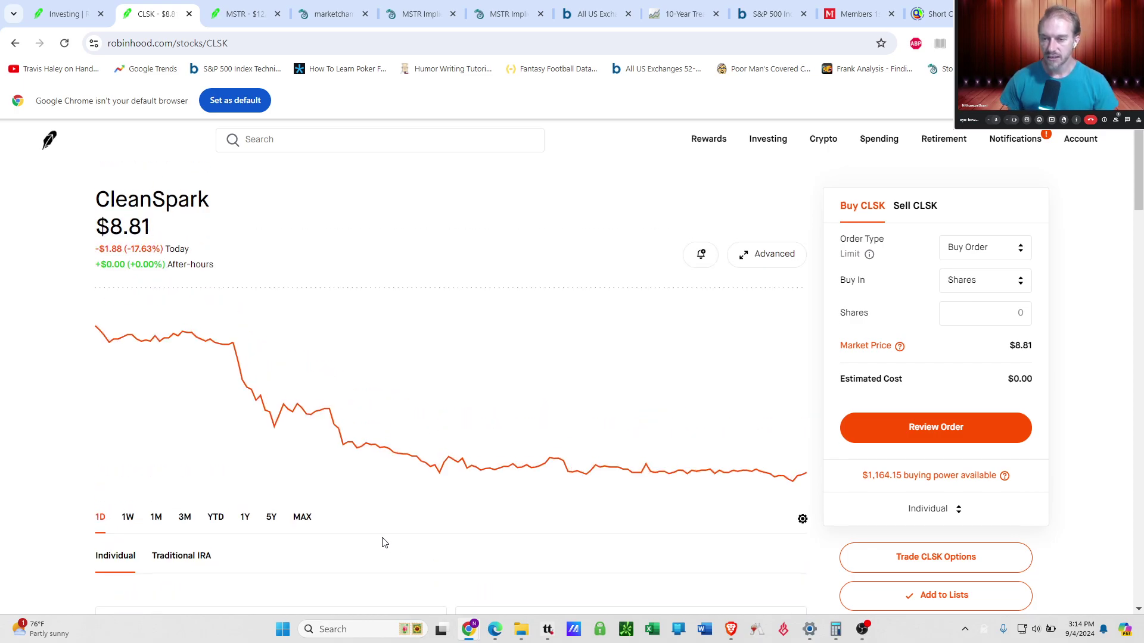
scroll(385, 542, "down", 1)
scroll(384, 542, "up", 1)
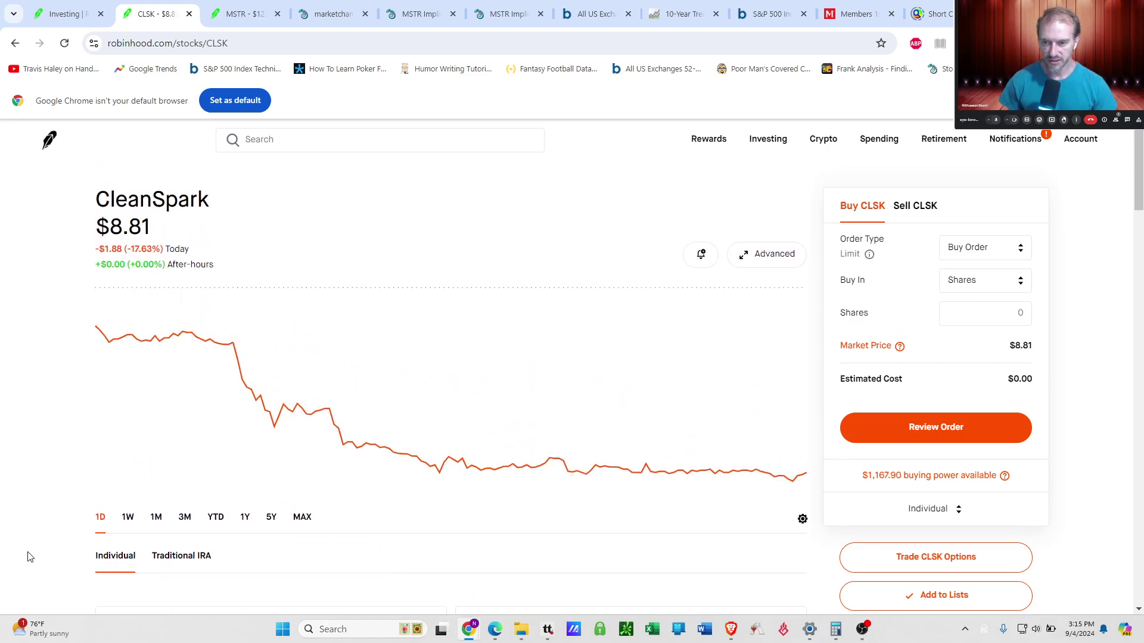
scroll(433, 563, "down", 1)
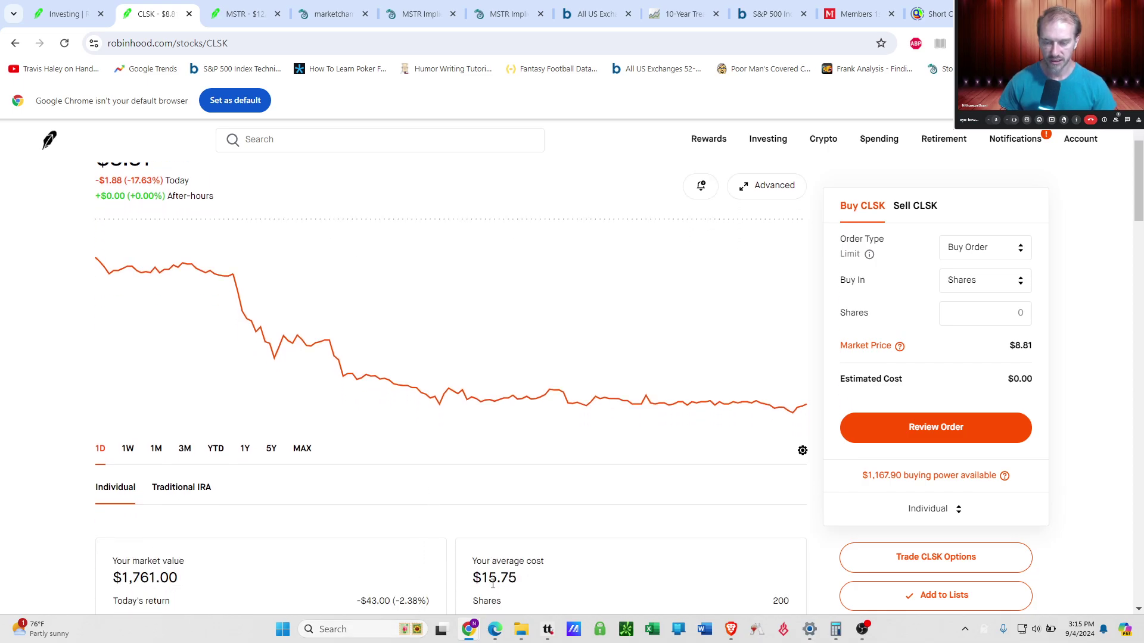
scroll(368, 551, "up", 1)
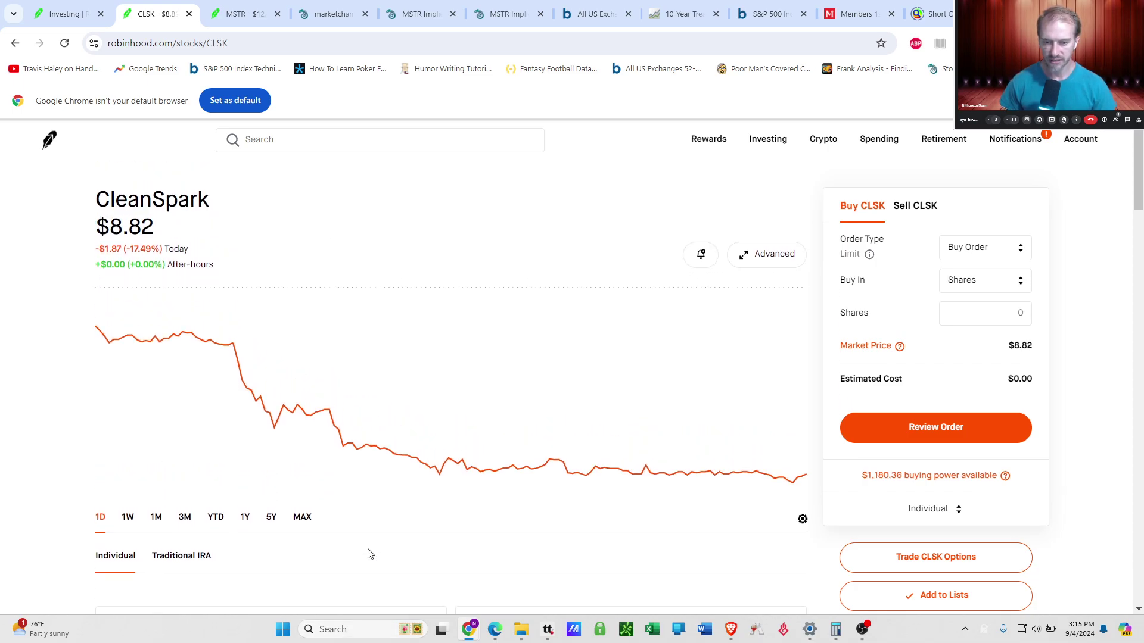
scroll(392, 567, "down", 4)
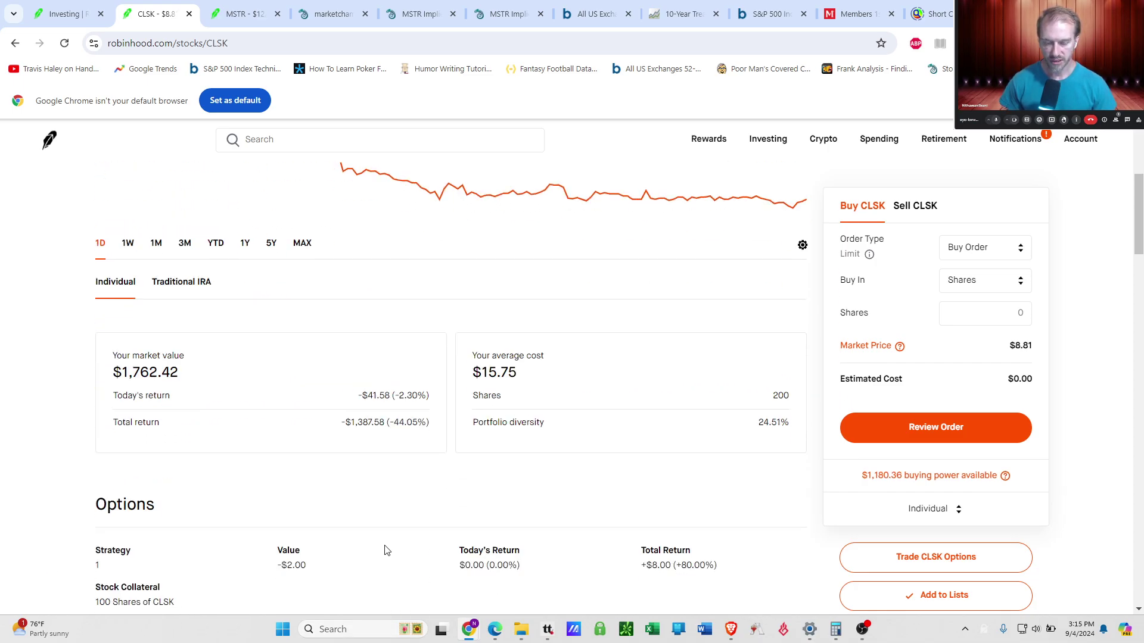
scroll(384, 549, "down", 4)
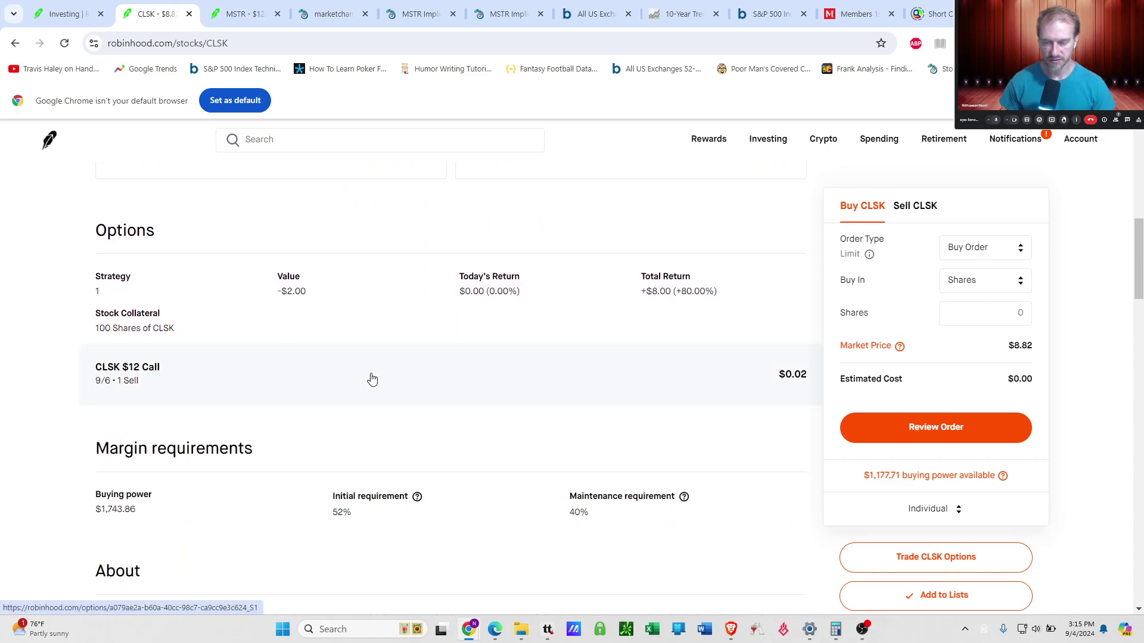
left_click(421, 379)
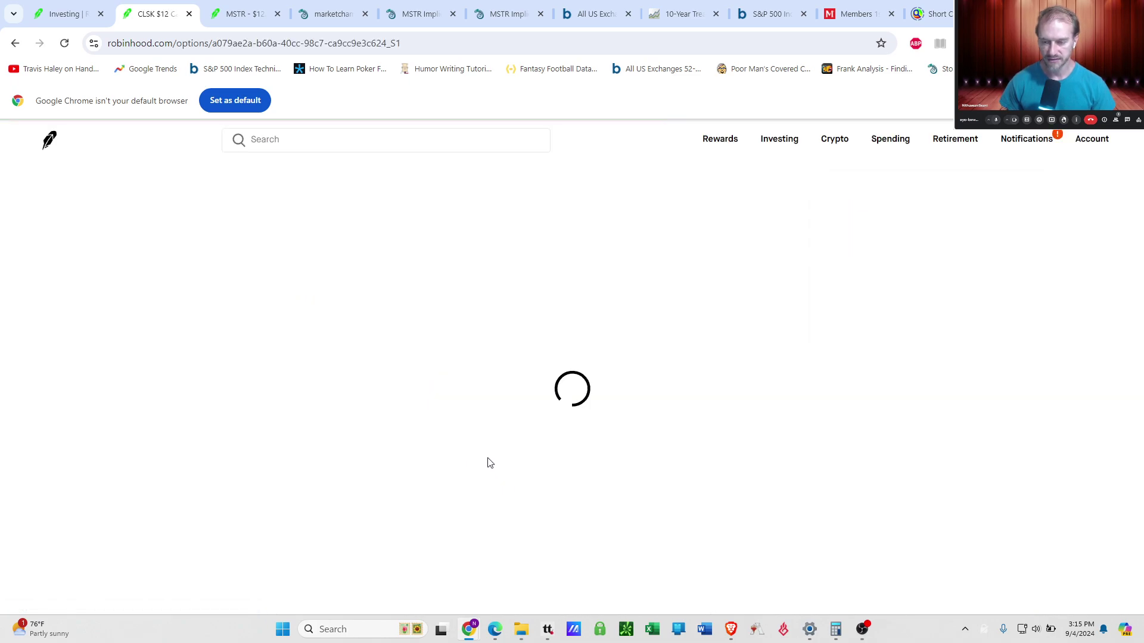
scroll(482, 458, "down", 5)
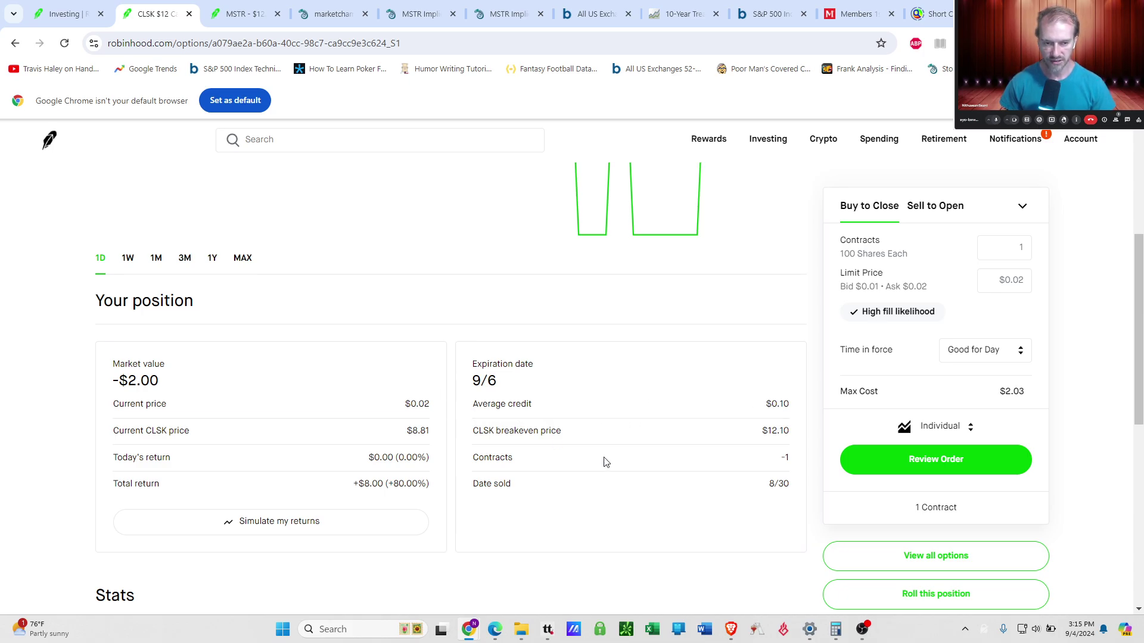
scroll(620, 464, "up", 5)
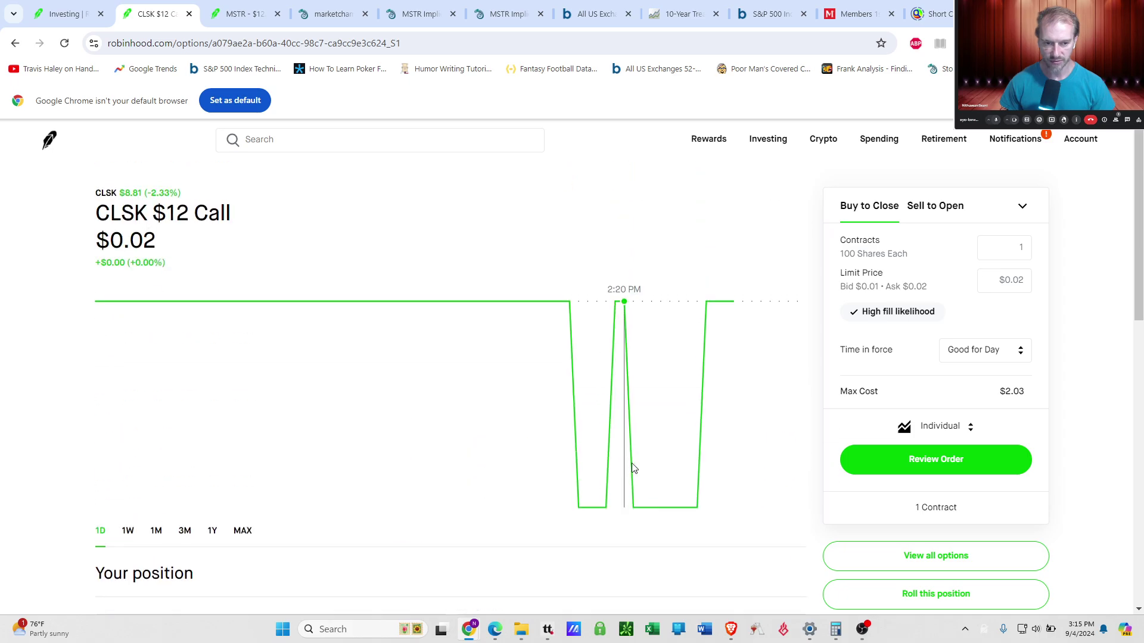
Show the CLSK sell-call chain for September 13 and browse strikes ($10 at $0.18, $10.5 at $0.11).
left_click(894, 559)
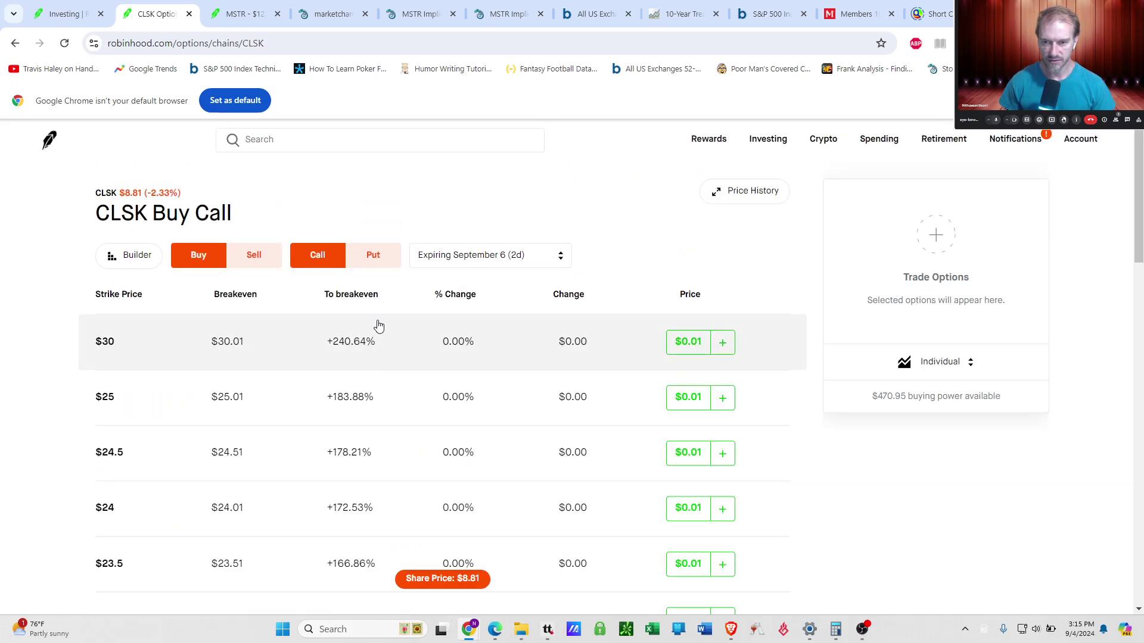
left_click(266, 264)
scroll(500, 280, "down", 5)
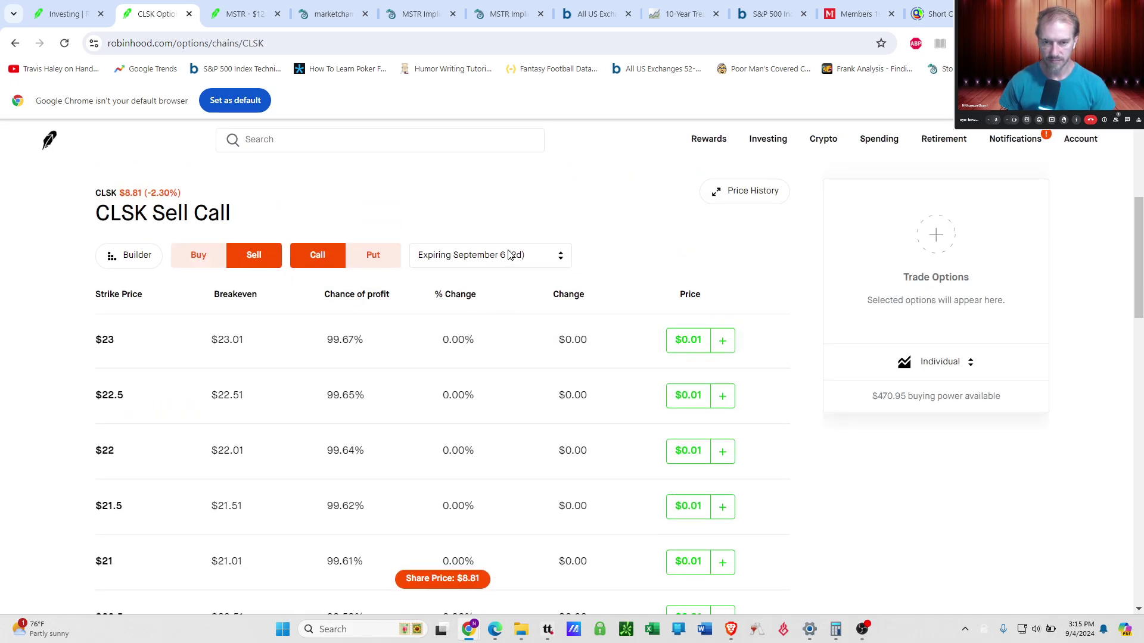
left_click(507, 257)
left_click(506, 306)
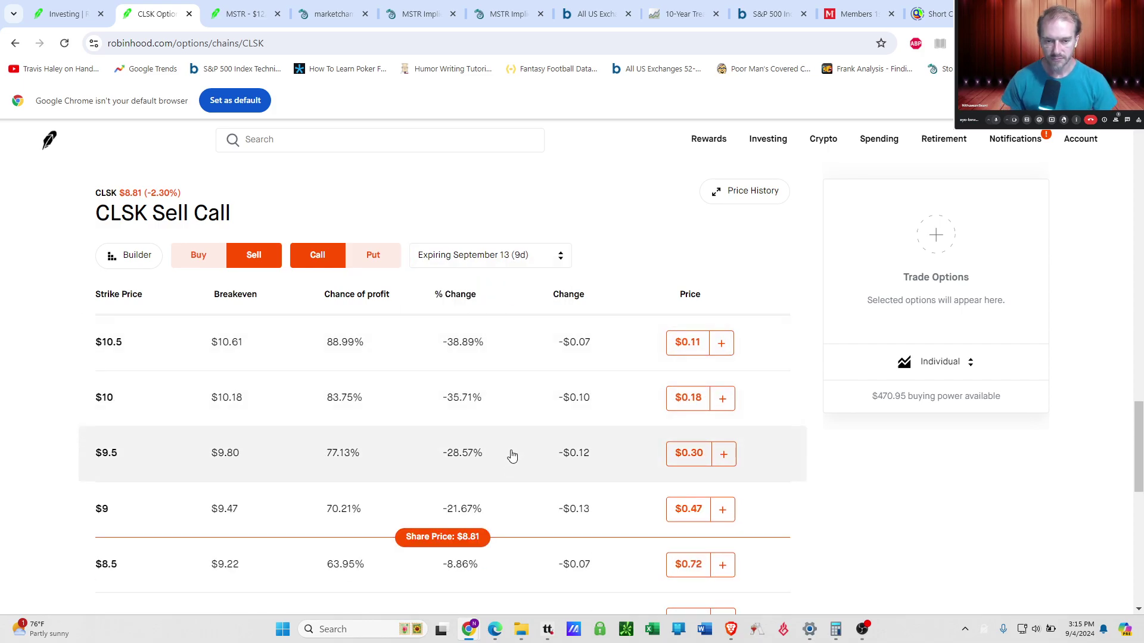
scroll(509, 458, "up", 3)
scroll(512, 455, "up", 2)
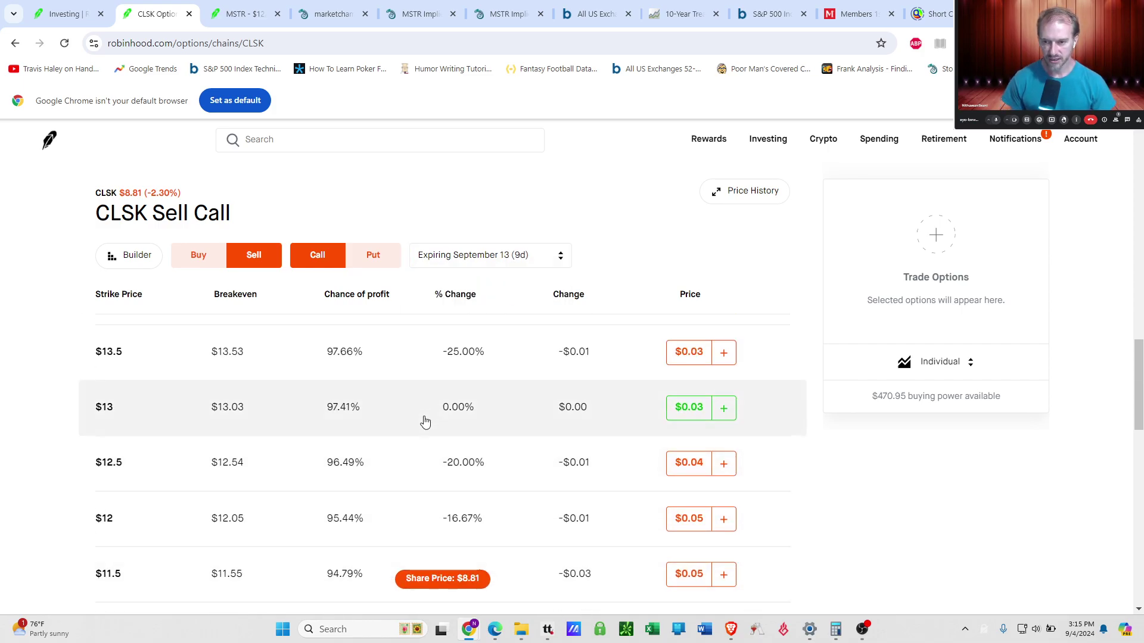
scroll(425, 421, "up", 2)
scroll(424, 421, "up", 1)
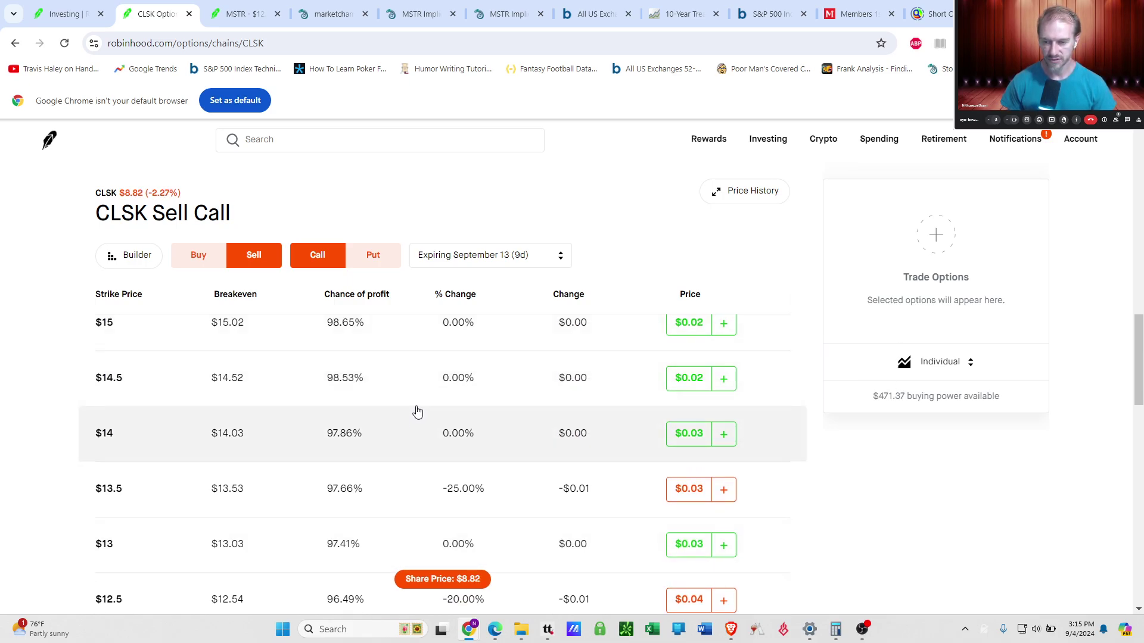
scroll(417, 410, "down", 8)
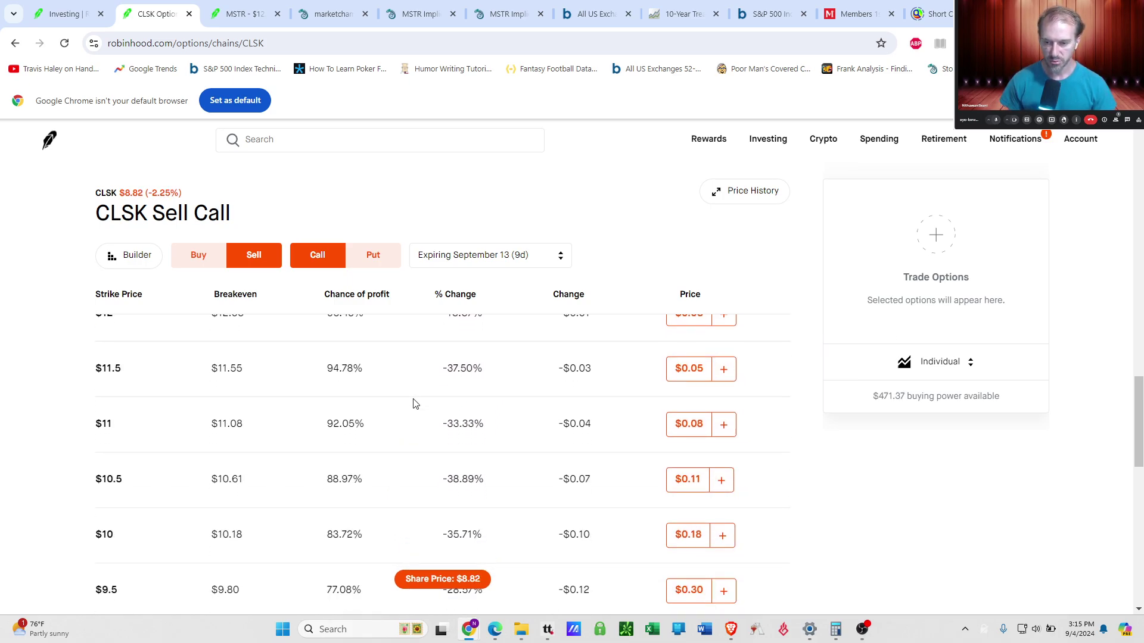
scroll(393, 417, "down", 1)
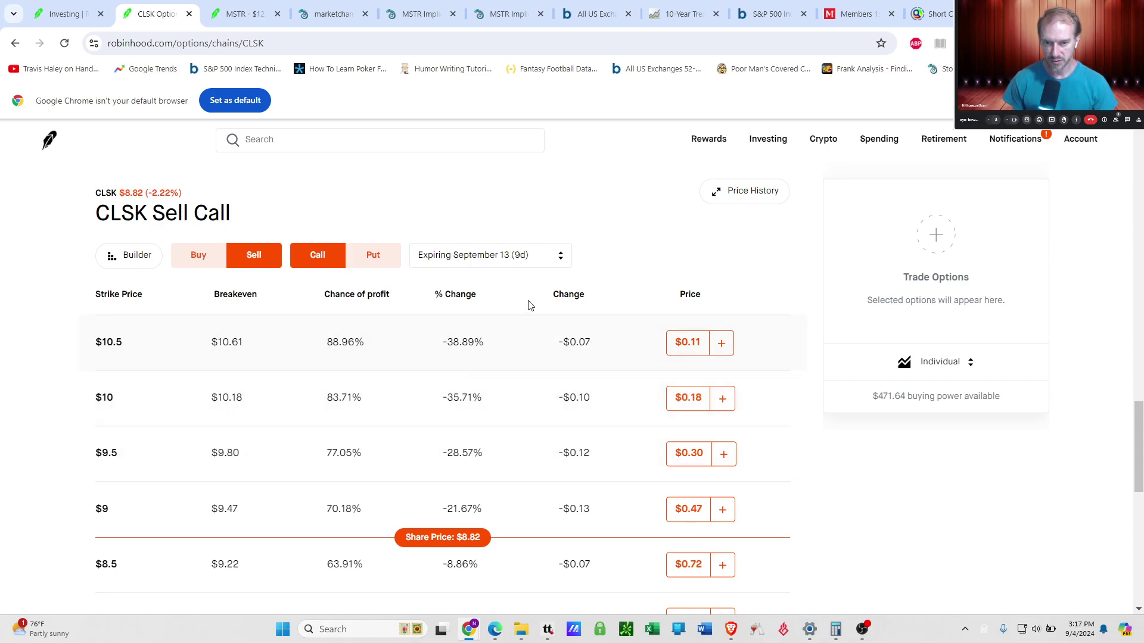
Switch the CLSK sell-call chain to October 18 and compare premiums ($13 at $0.29, $14 at $0.23).
left_click(547, 257)
scroll(524, 322, "down", 1)
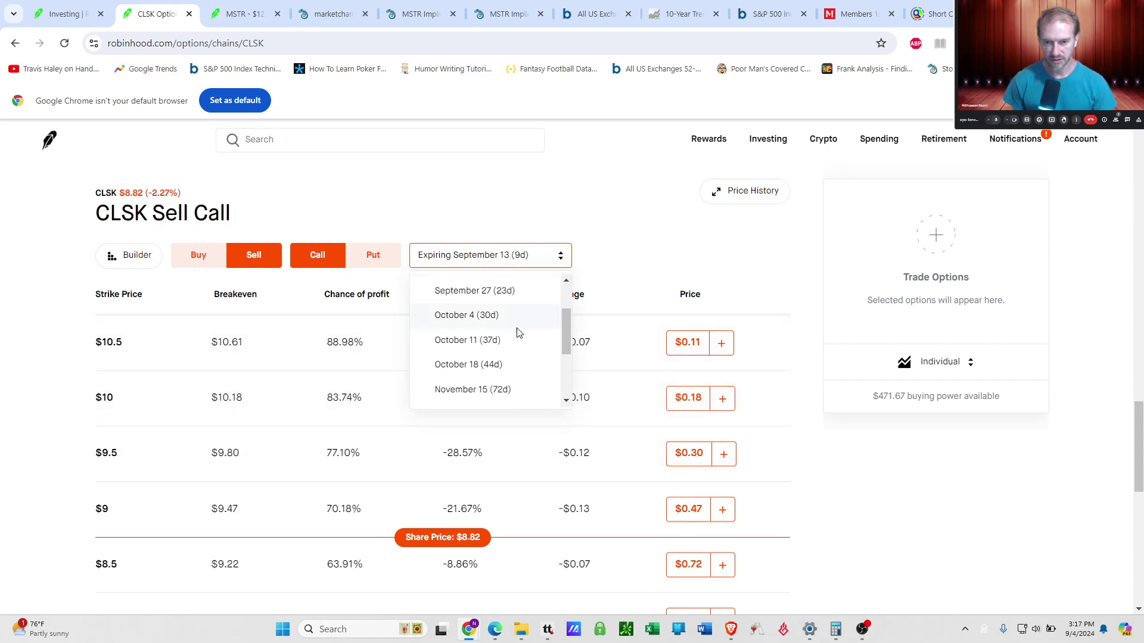
left_click(511, 364)
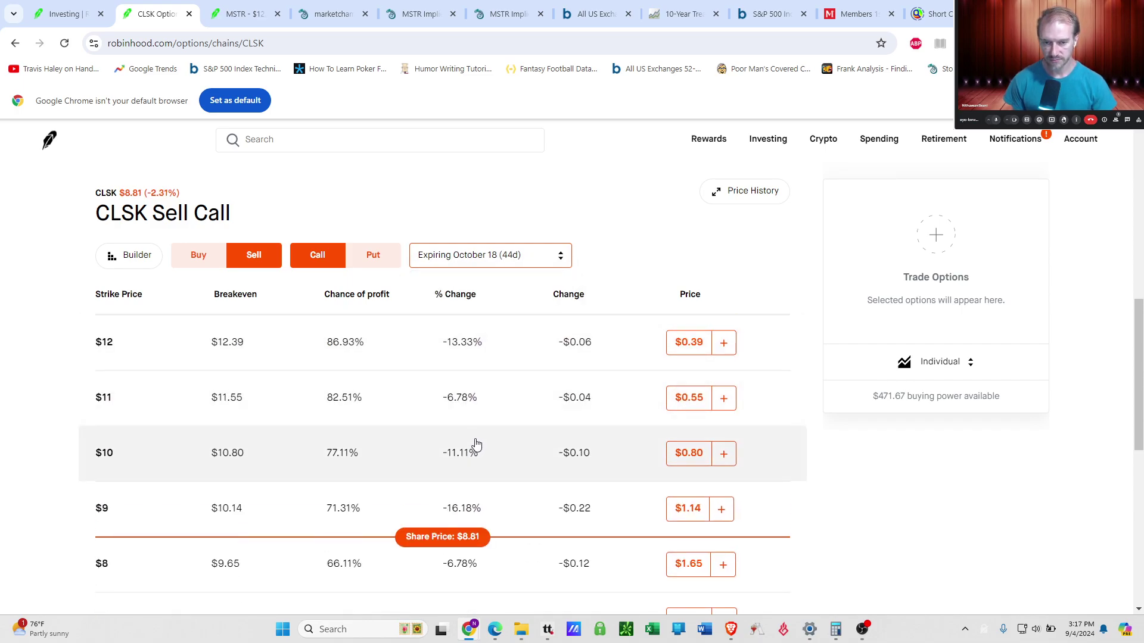
scroll(477, 444, "up", 5)
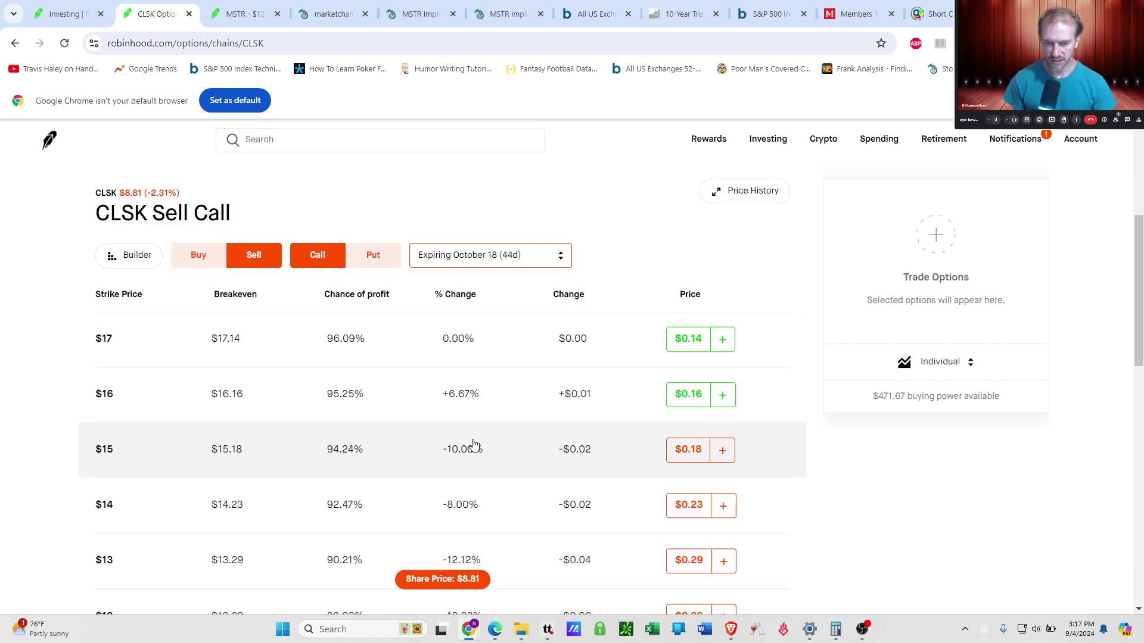
scroll(474, 443, "down", 1)
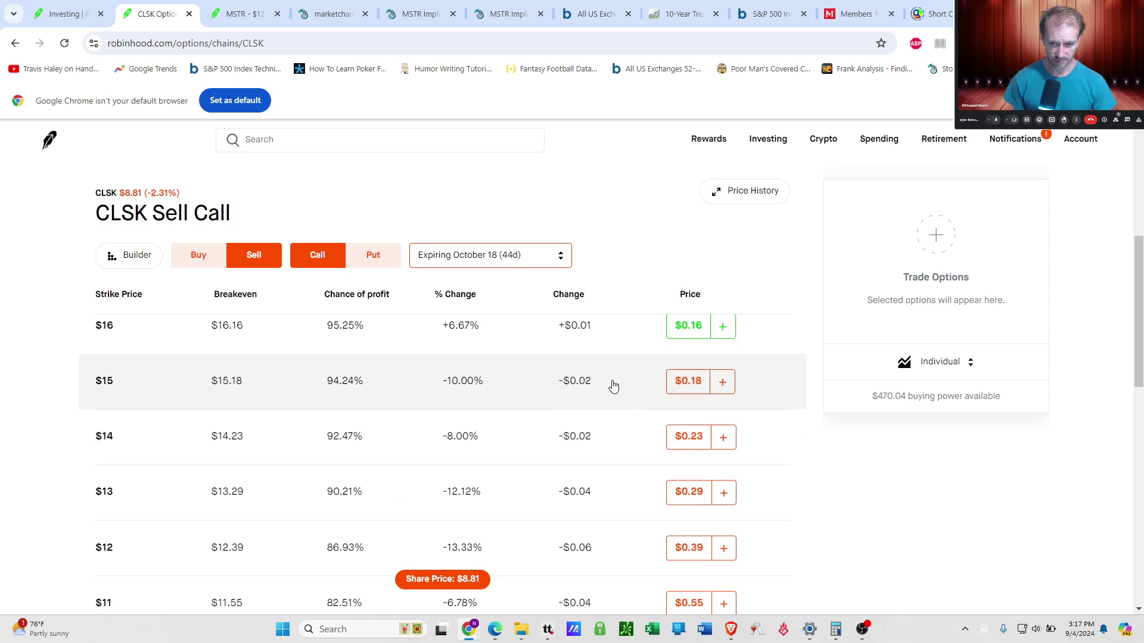
scroll(613, 386, "down", 1)
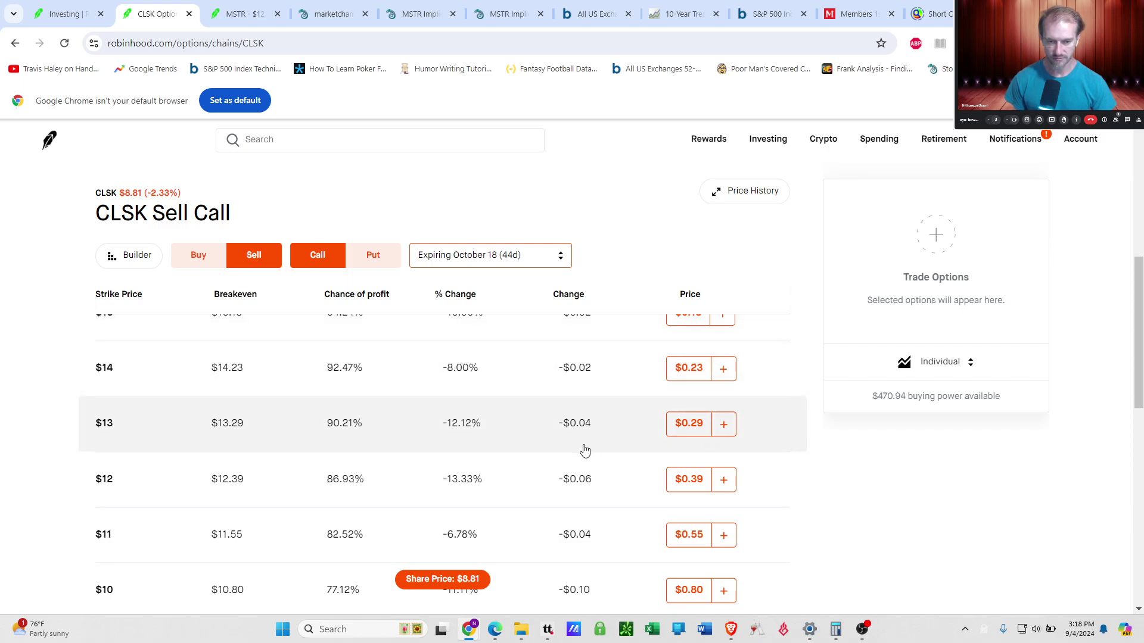
Check the September 6 (2d) CLSK strikes, then switch the chain back to September 13 (9d).
left_click(518, 261)
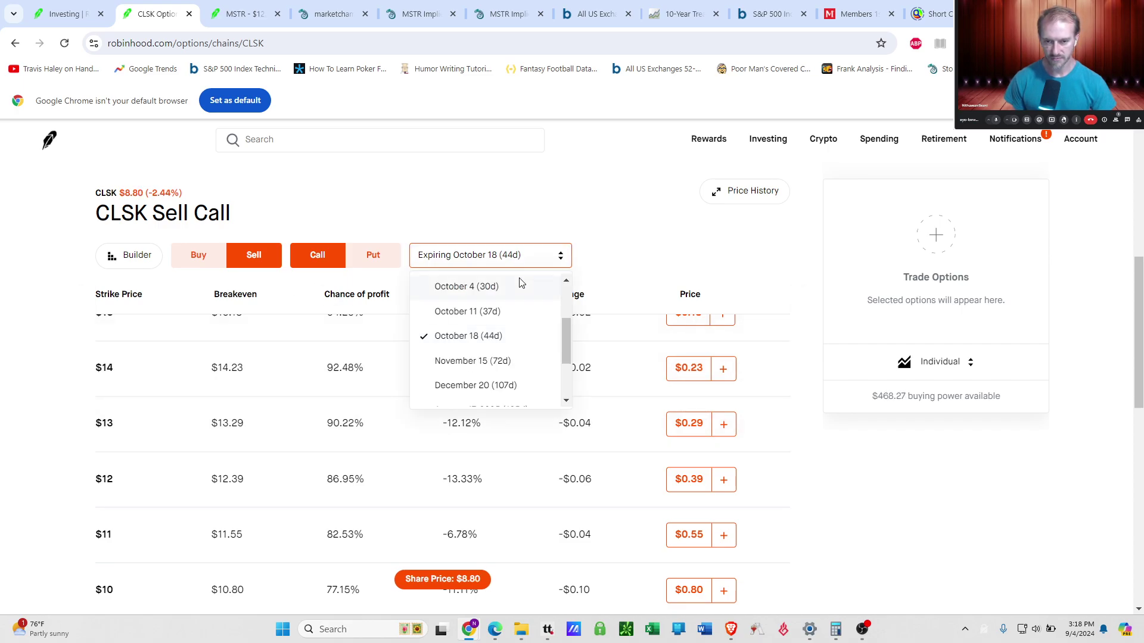
scroll(509, 310, "up", 3)
left_click(516, 287)
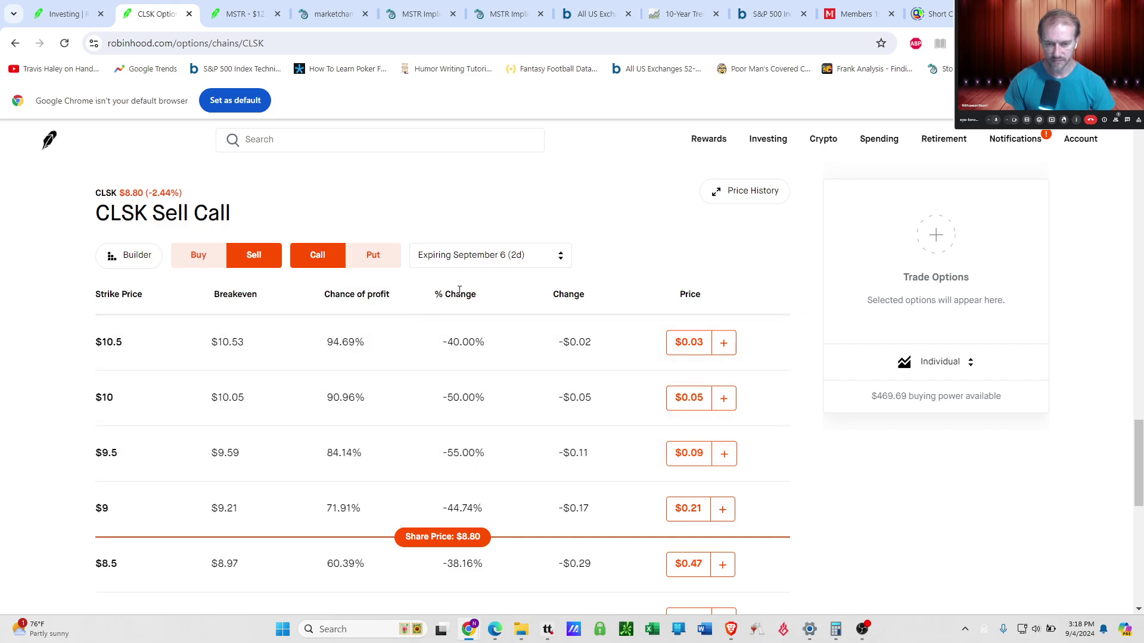
left_click(491, 263)
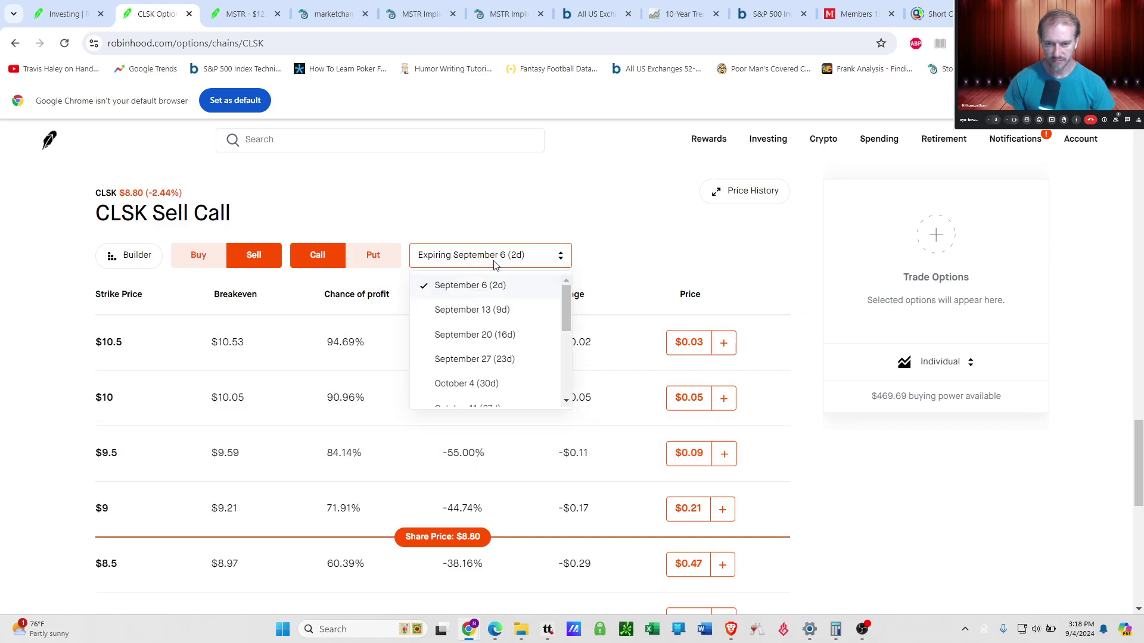
left_click(490, 310)
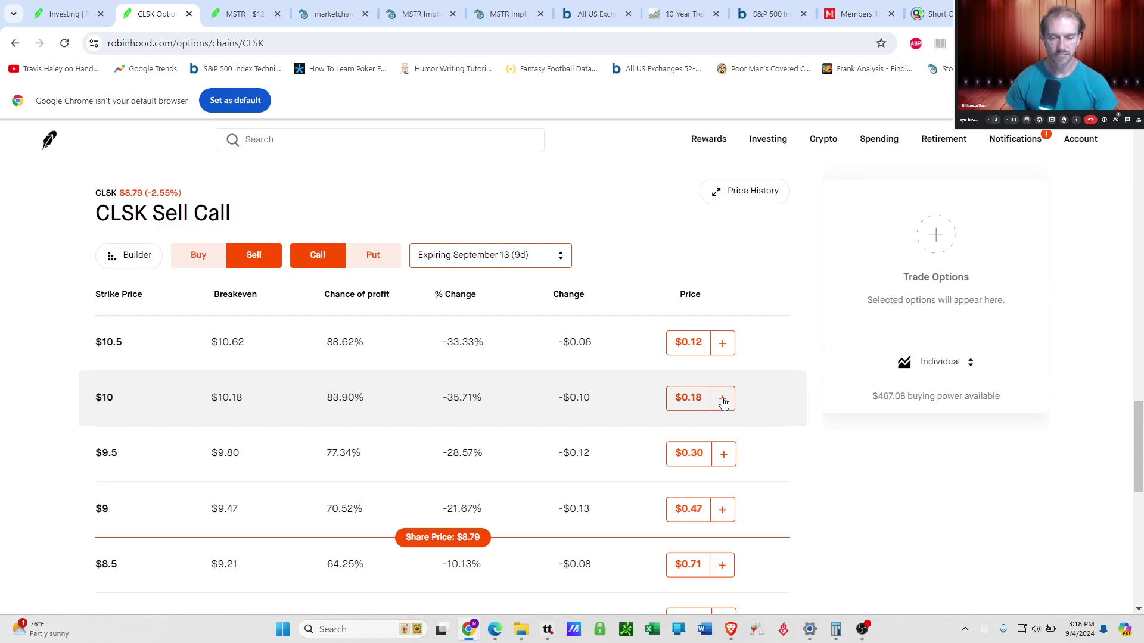
Submit a covered call order selling one CLSK $10 call expiring September 13.
left_click(722, 403)
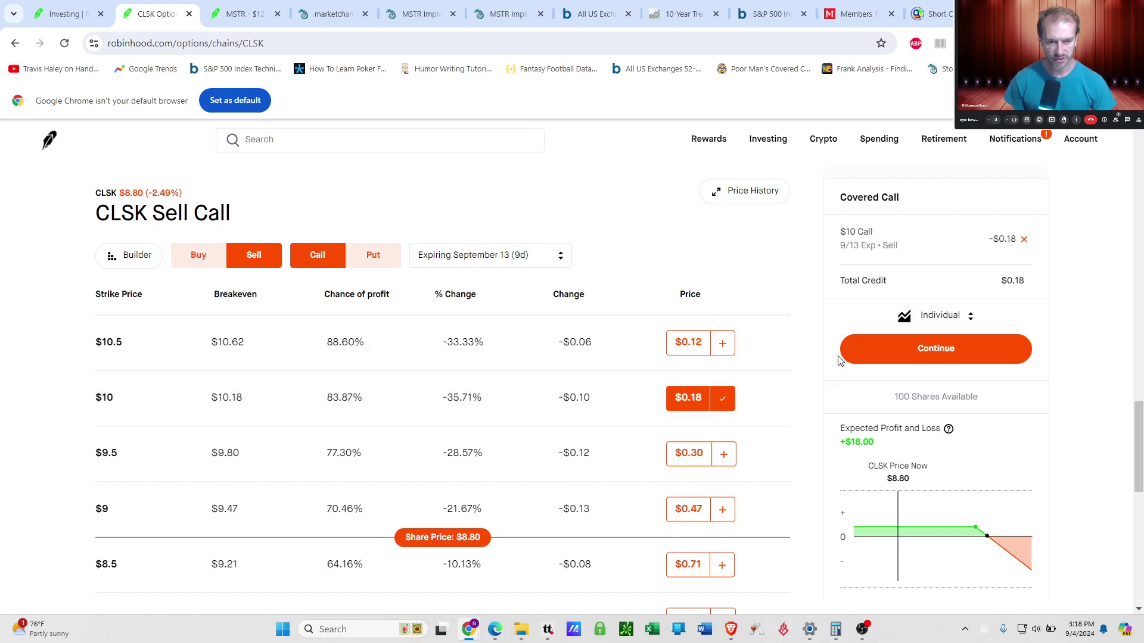
left_click(923, 353)
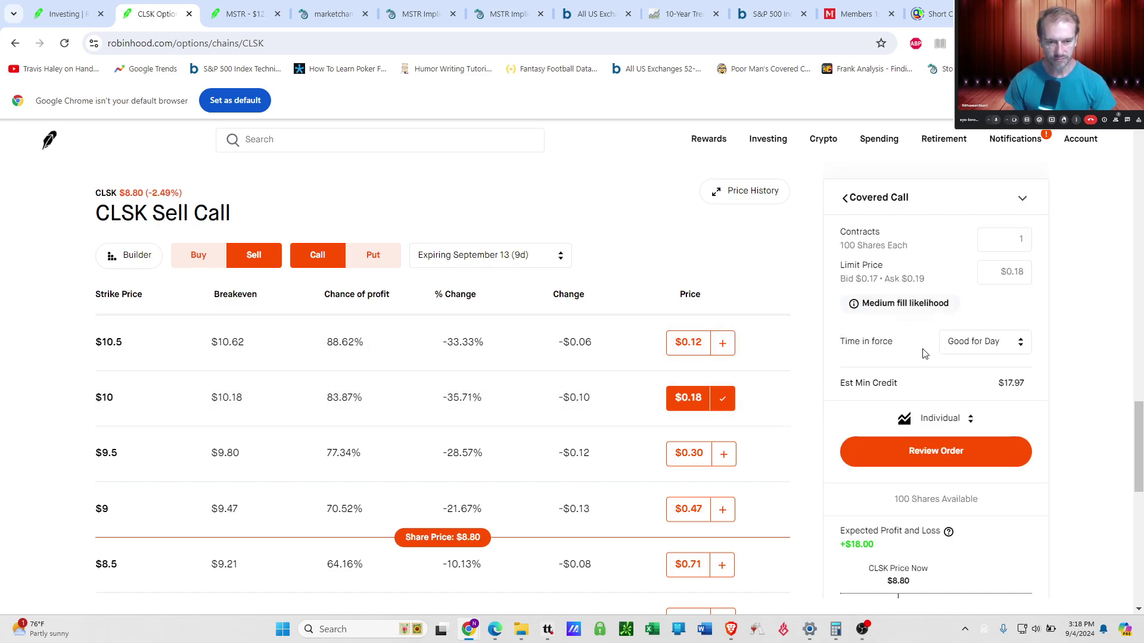
left_click(944, 455)
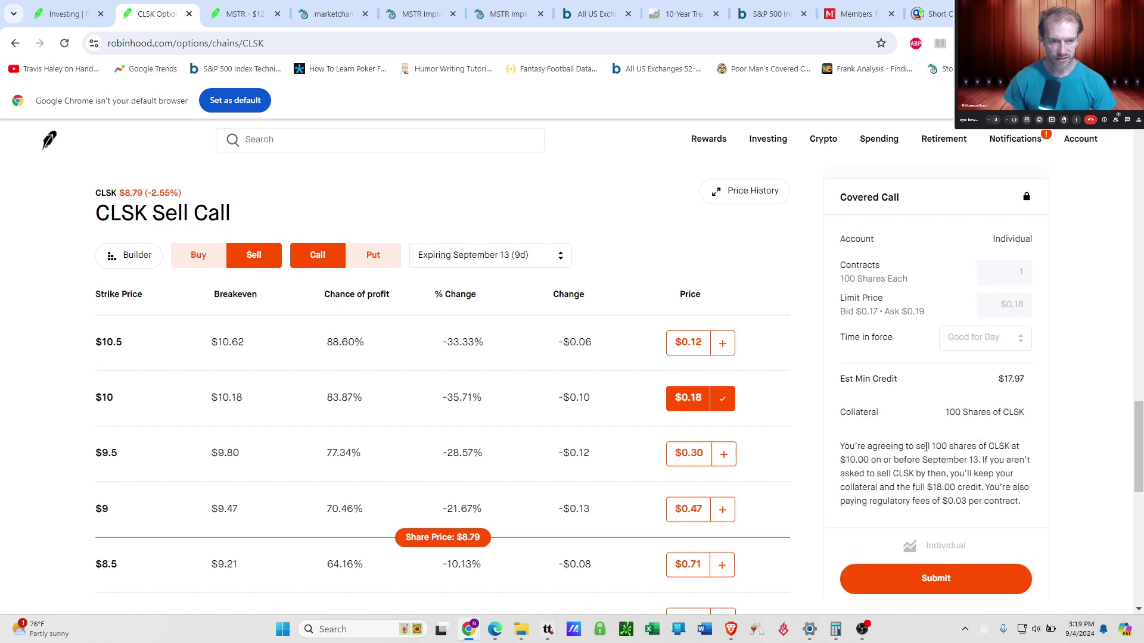
left_click(936, 584)
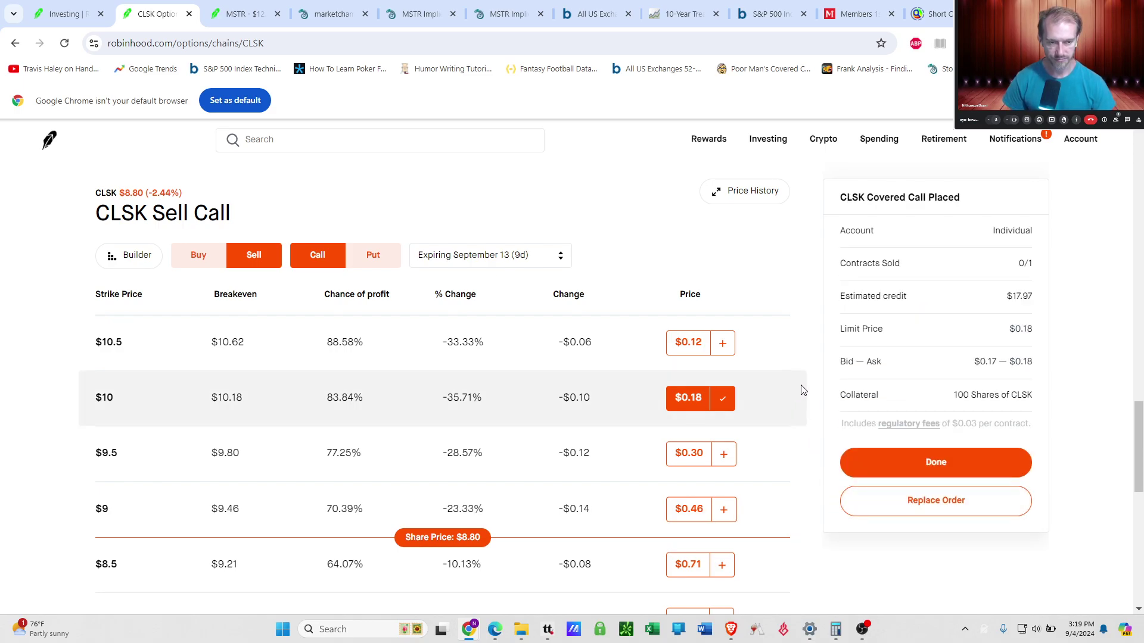
Replace the order at a $0.17 limit, getting it filled for $16.97 credit.
left_click(920, 513)
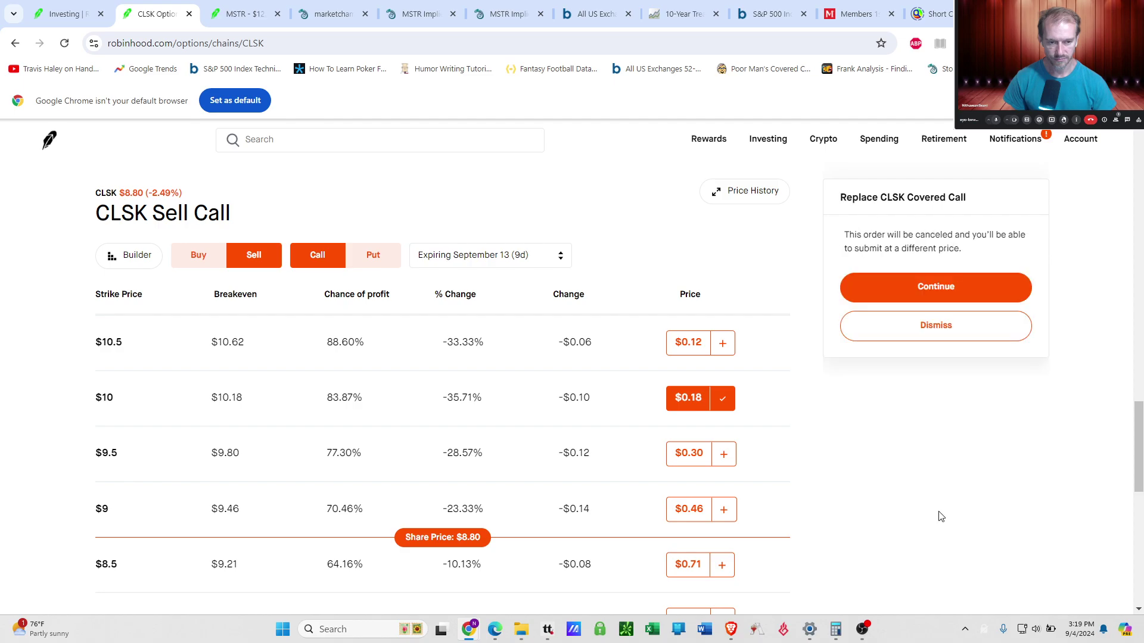
left_click(927, 291)
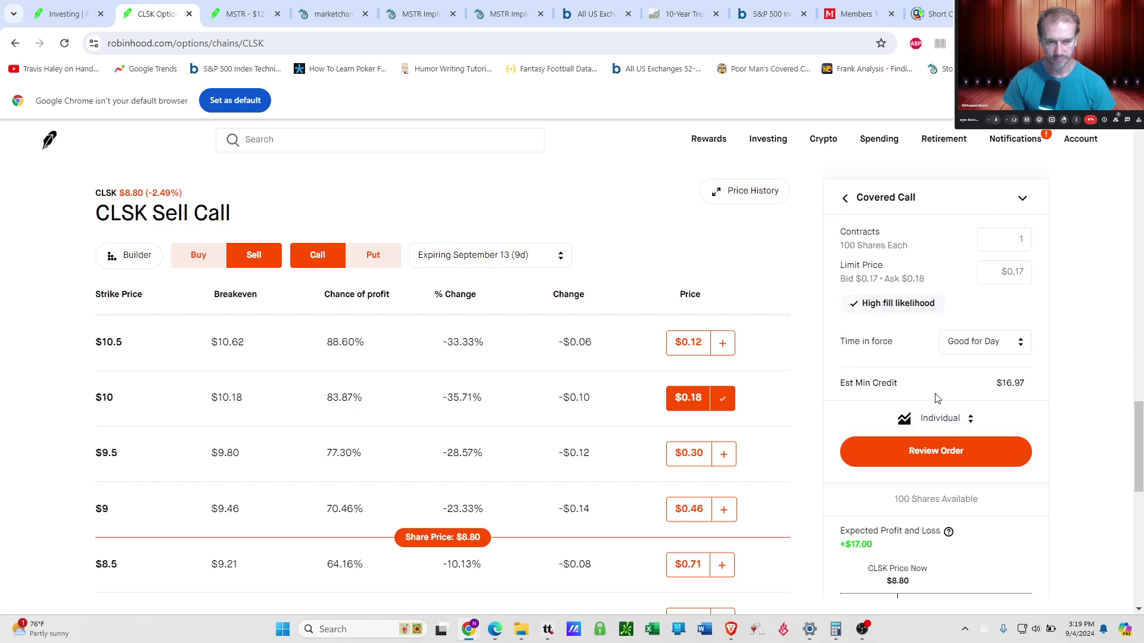
left_click(992, 276)
type("0")
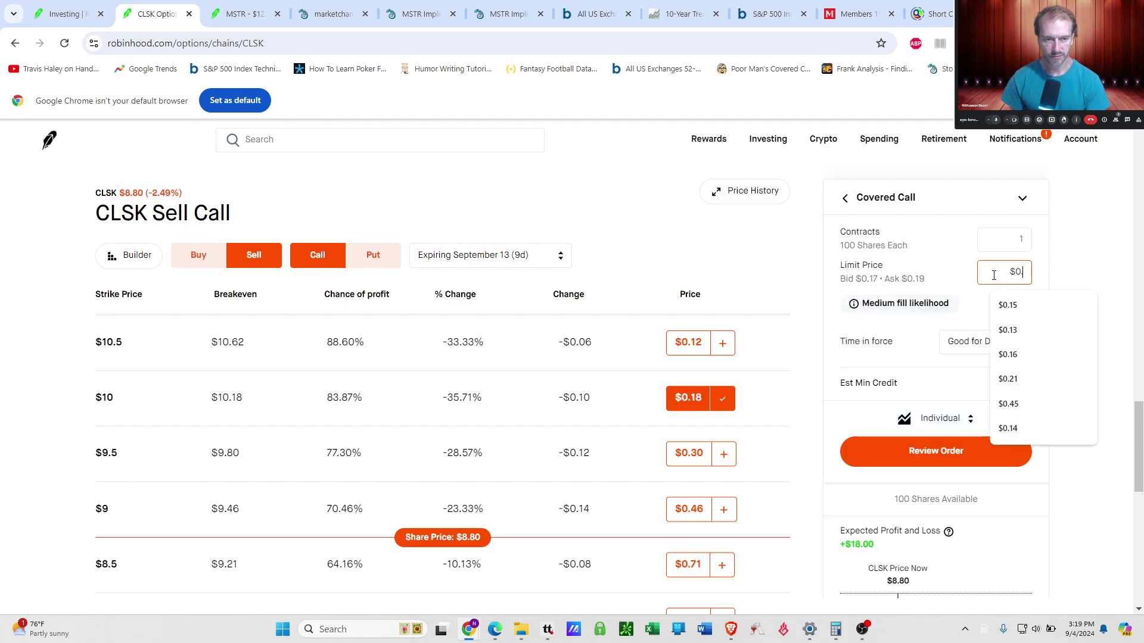
type(".17")
key("Return")
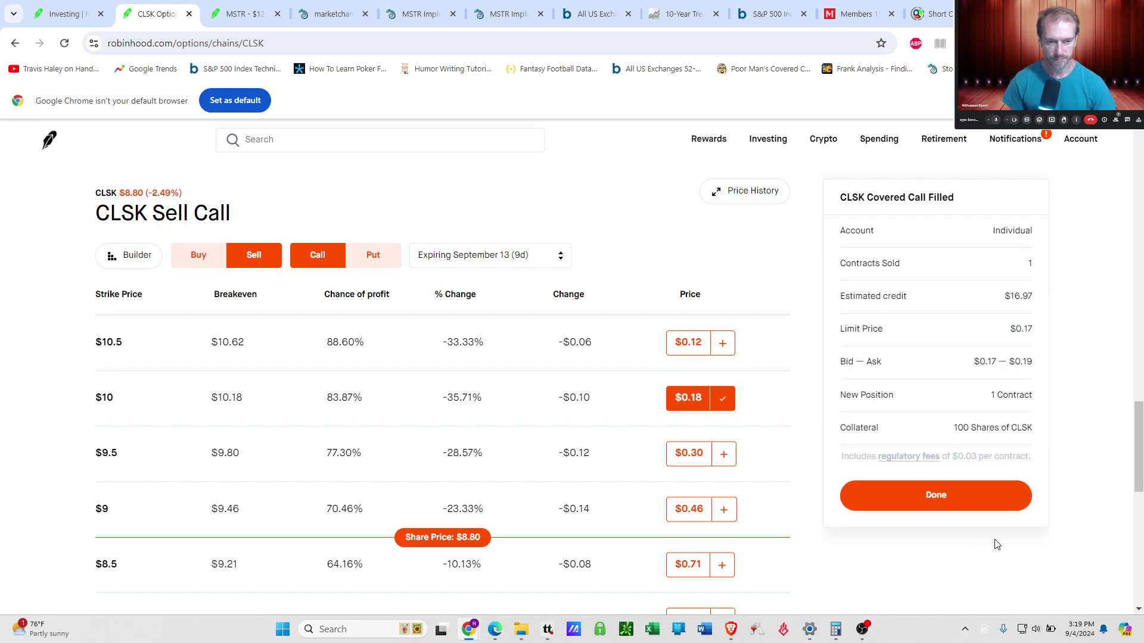
left_click(949, 514)
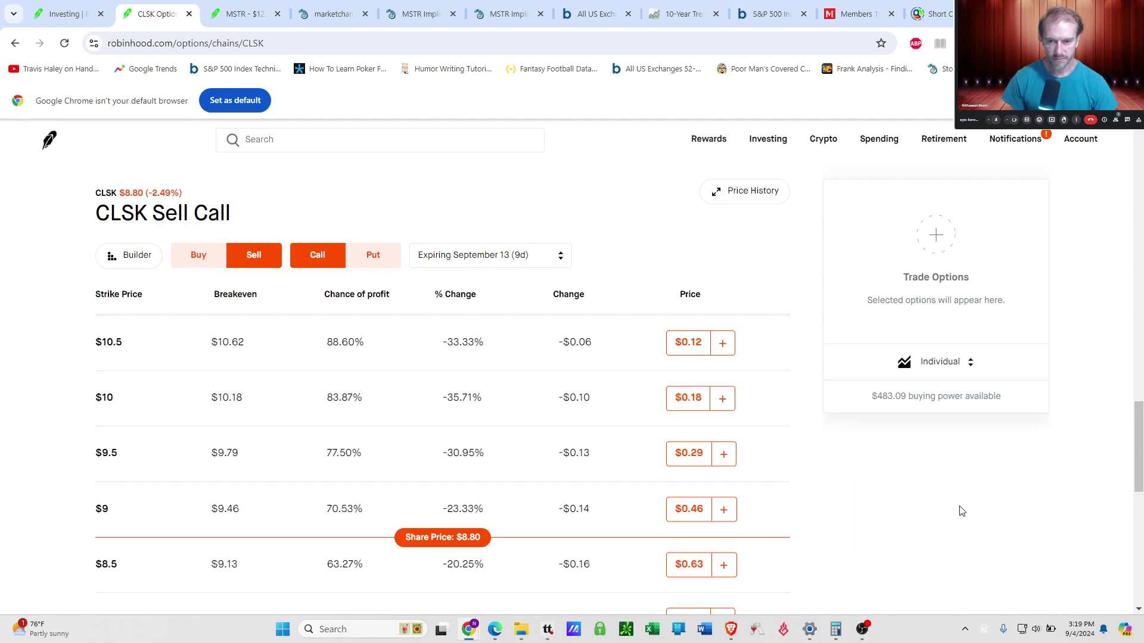
left_click(152, 199)
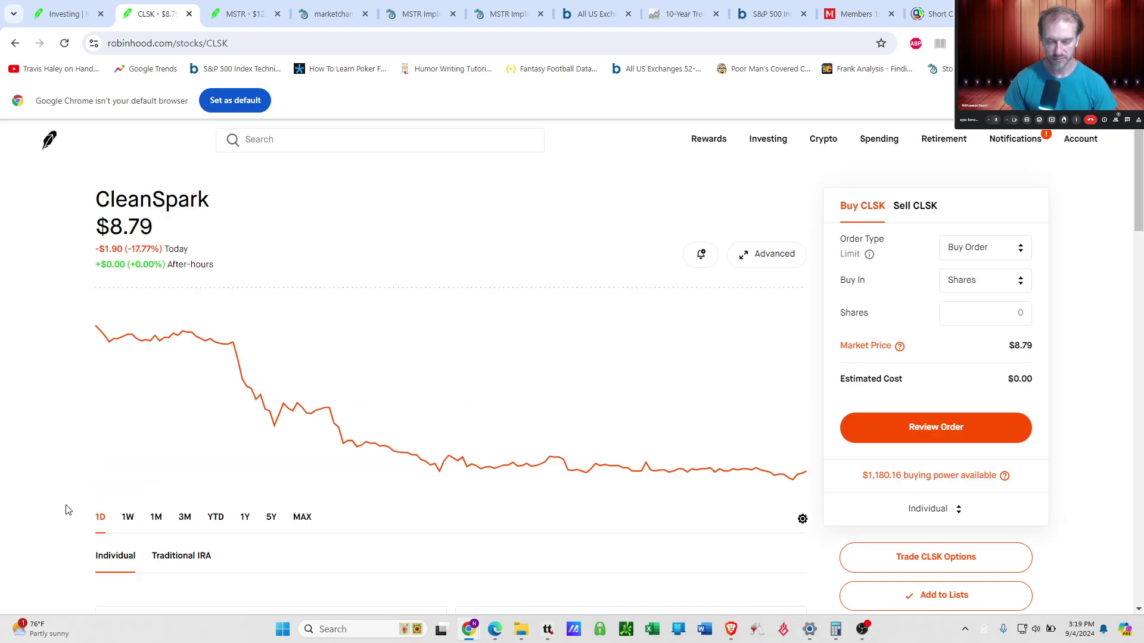
Buy back the short CLSK $12 Call 9/6 at $0.02, filled for $2.03.
scroll(307, 526, "down", 5)
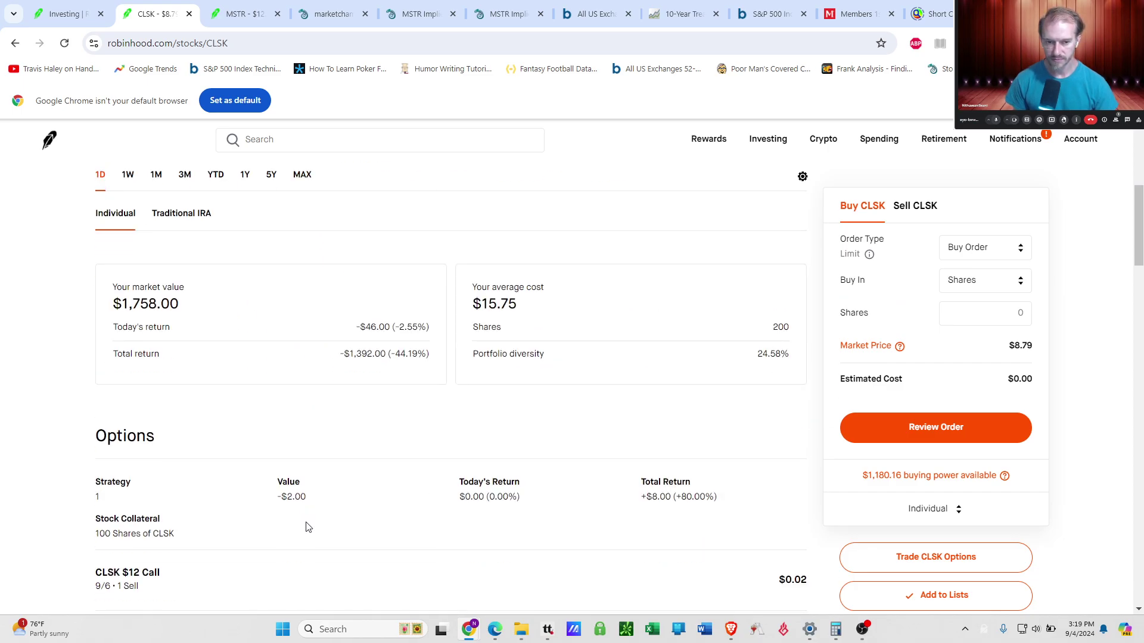
scroll(307, 526, "down", 7)
scroll(313, 523, "up", 3)
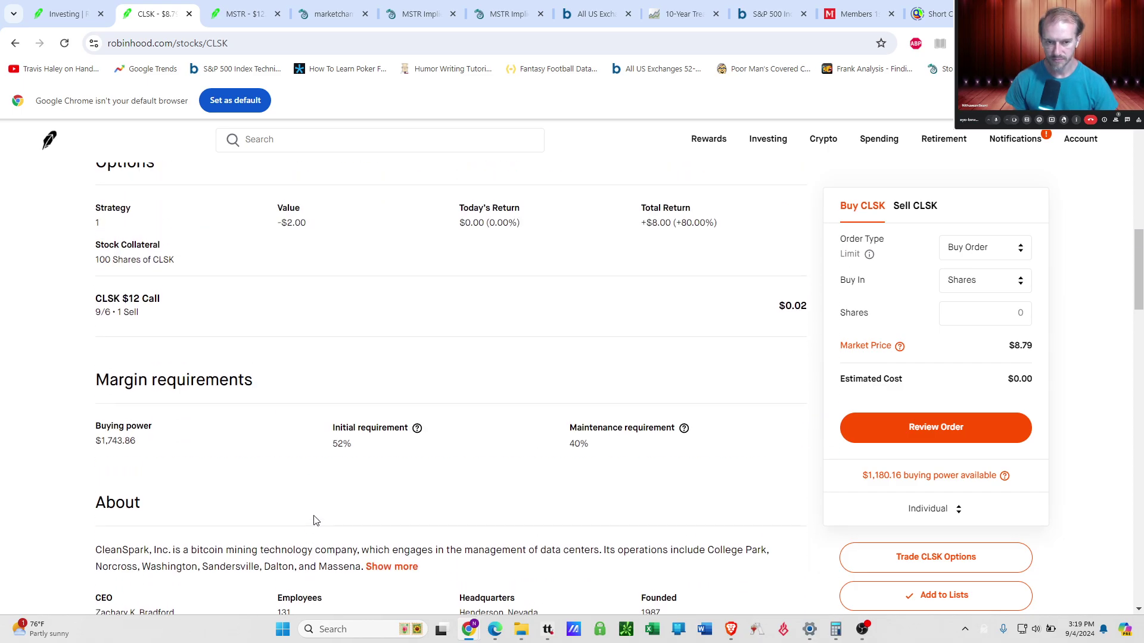
left_click(445, 331)
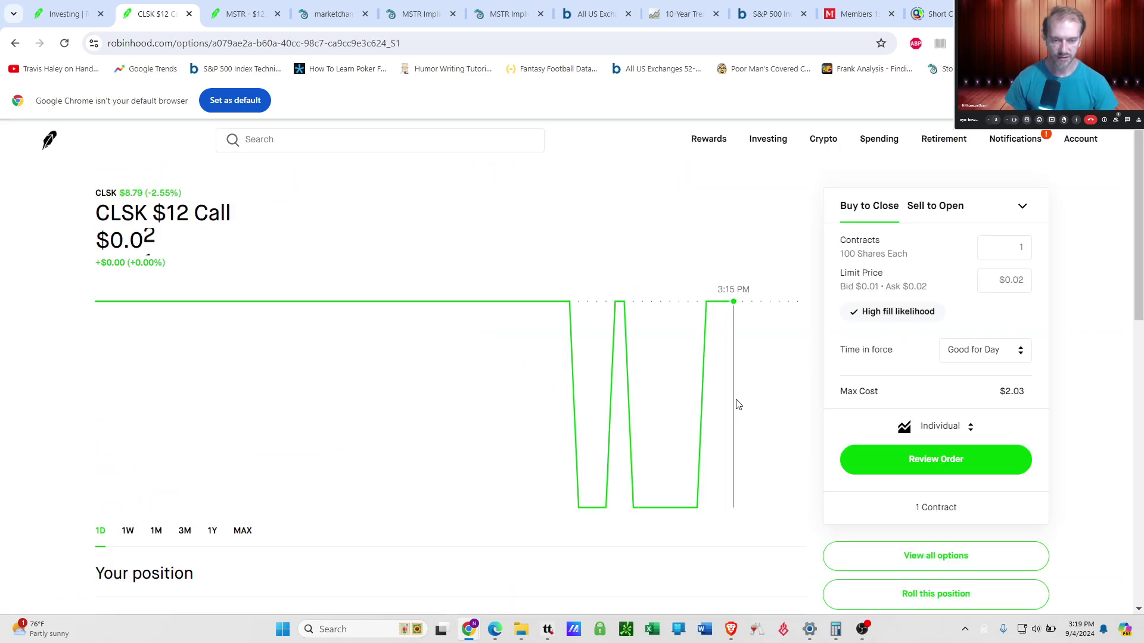
scroll(682, 430, "down", 5)
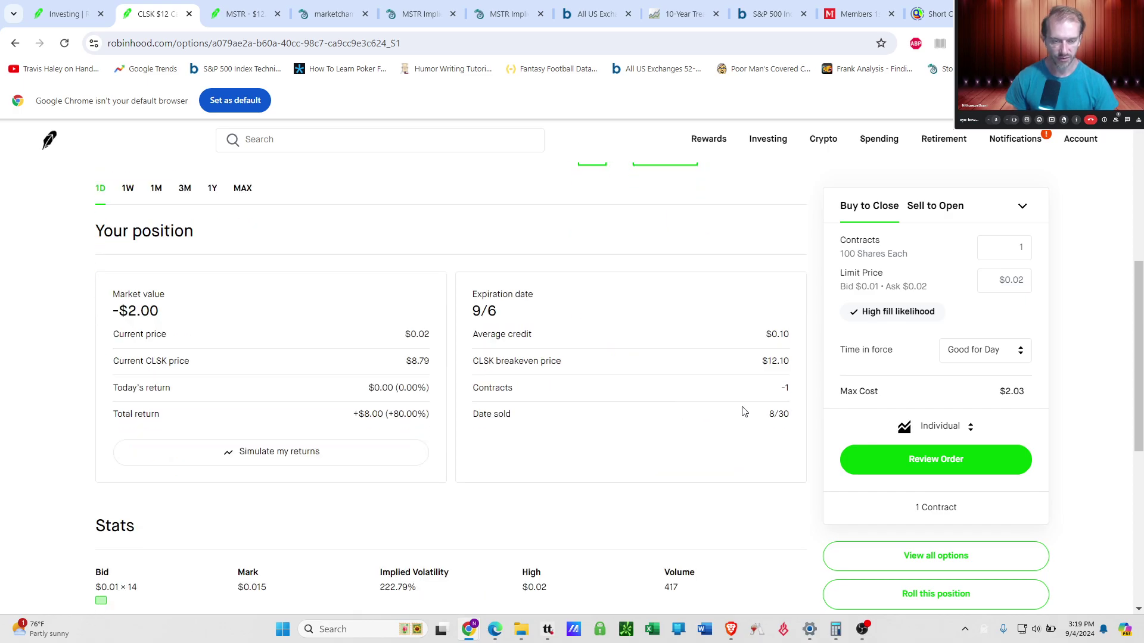
left_click(953, 459)
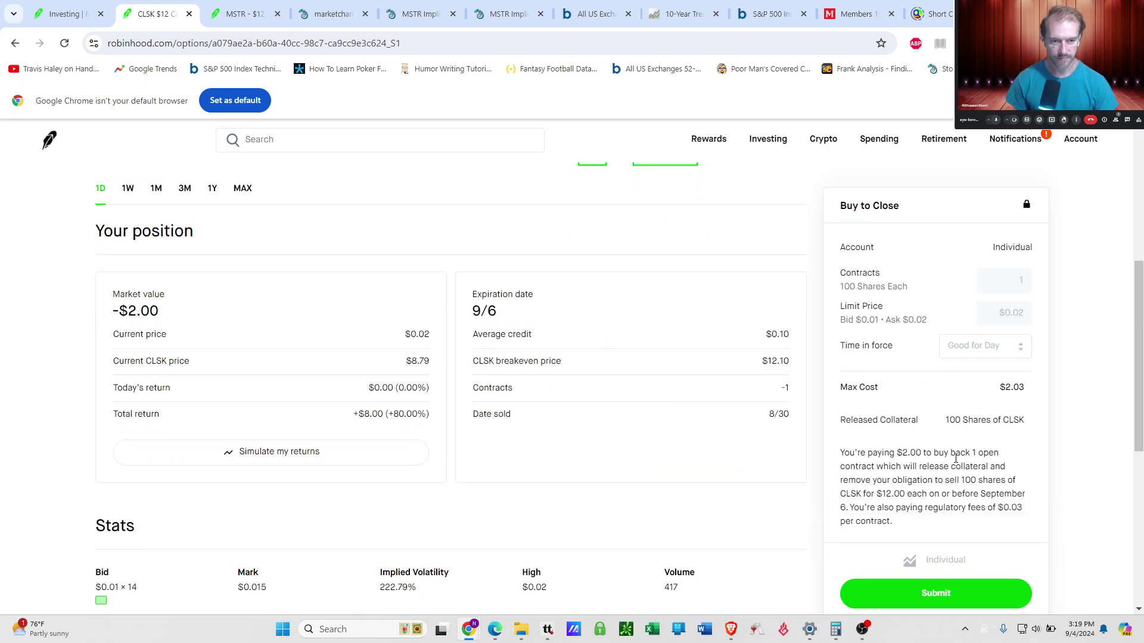
left_click(952, 603)
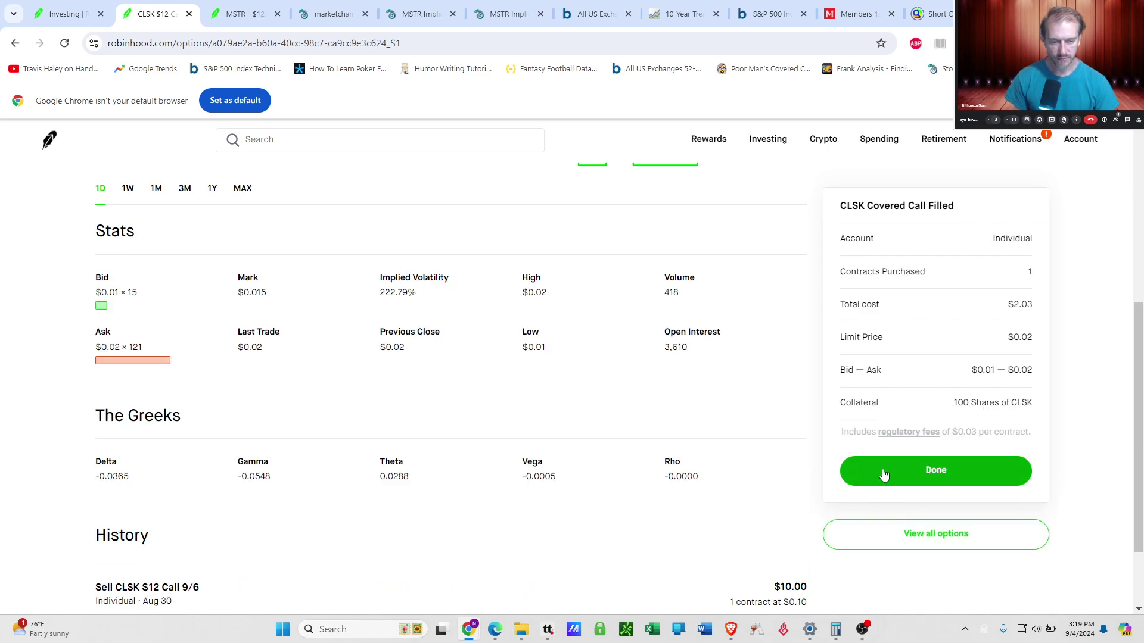
left_click(920, 473)
scroll(812, 506, "down", 5)
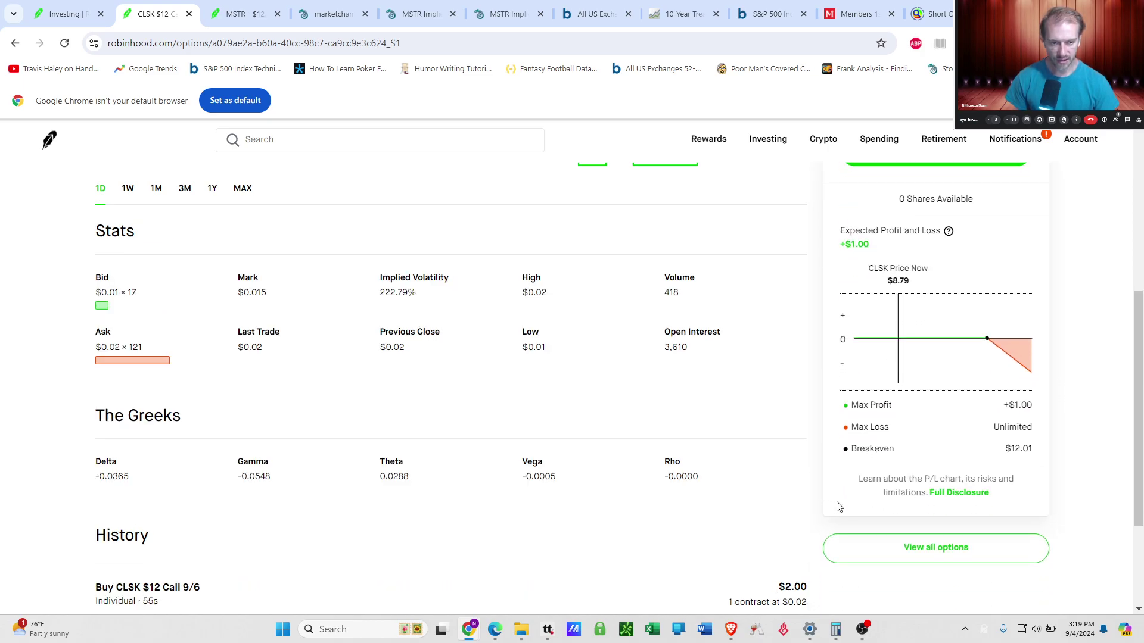
left_click(911, 558)
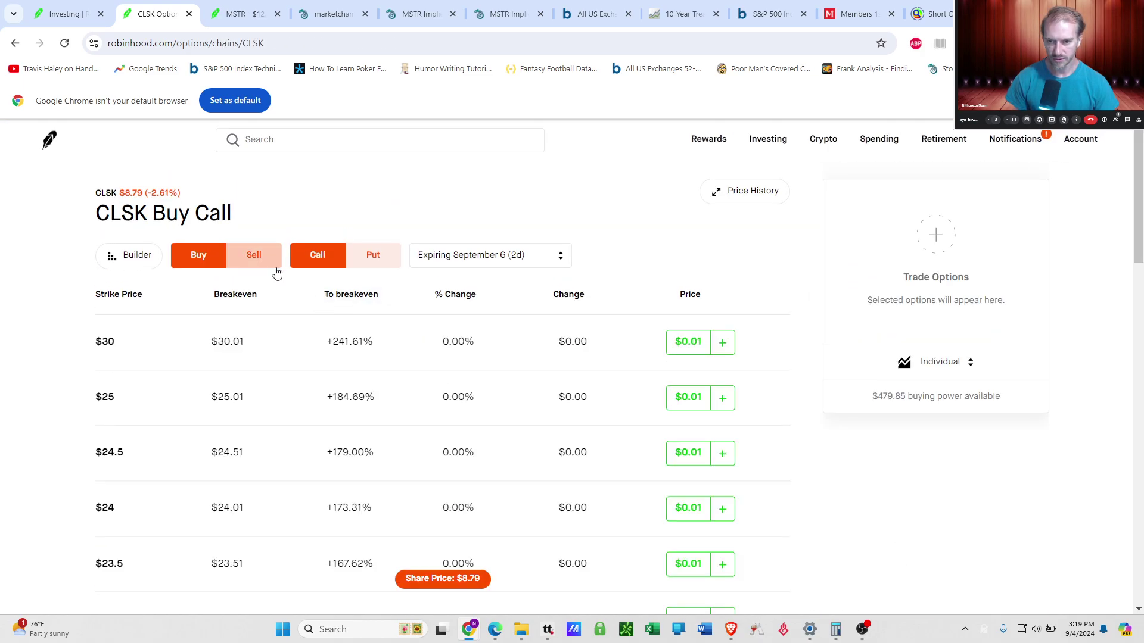
Add the CLSK $12 October 18 call to a covered call sell order for $0.39 credit.
left_click(264, 266)
scroll(542, 277, "down", 10)
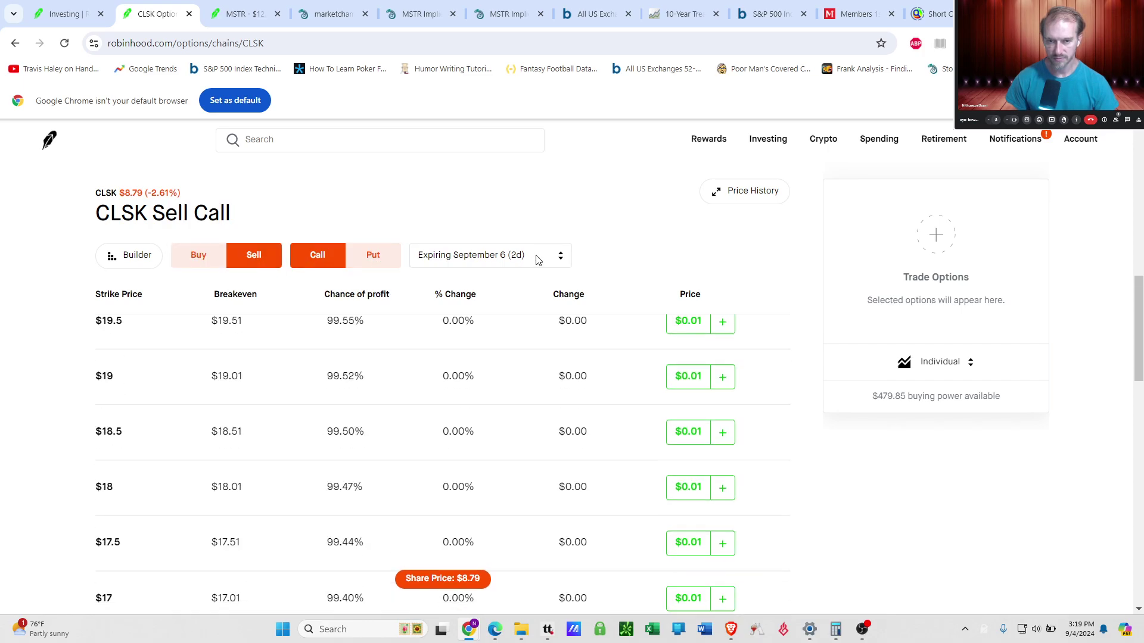
left_click(542, 263)
scroll(525, 351, "down", 2)
left_click(525, 366)
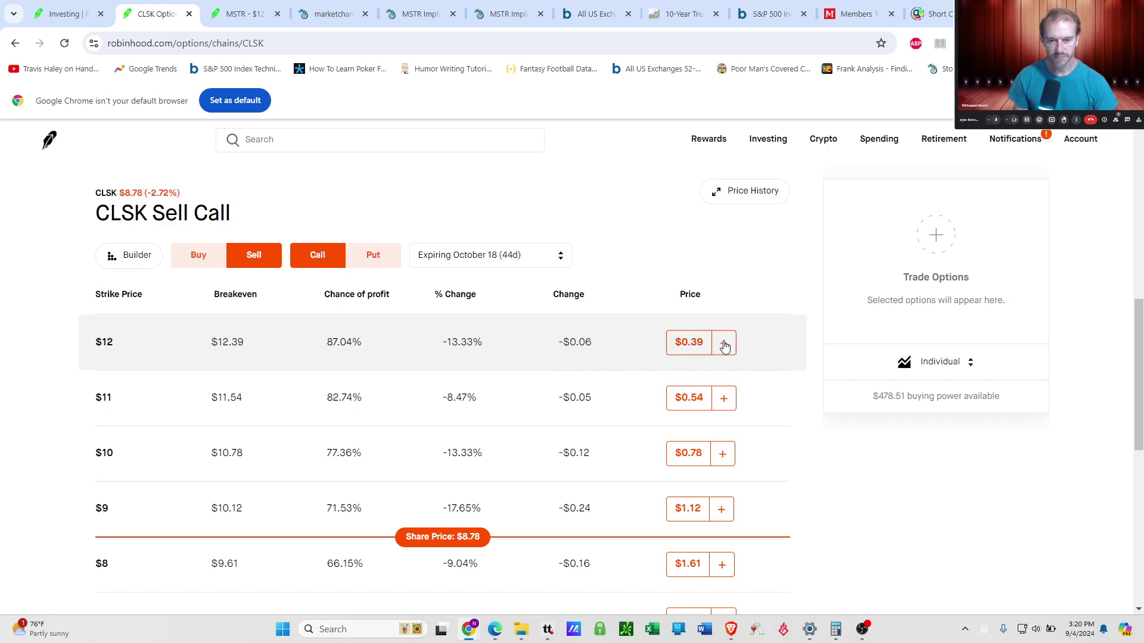
left_click(724, 346)
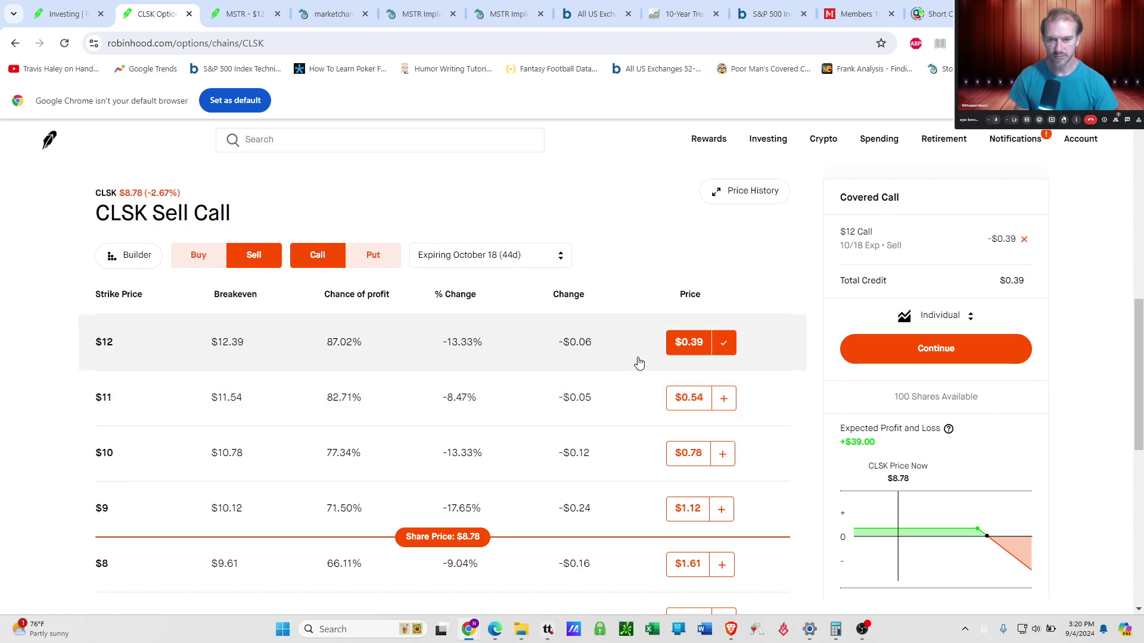
scroll(283, 362, "up", 1)
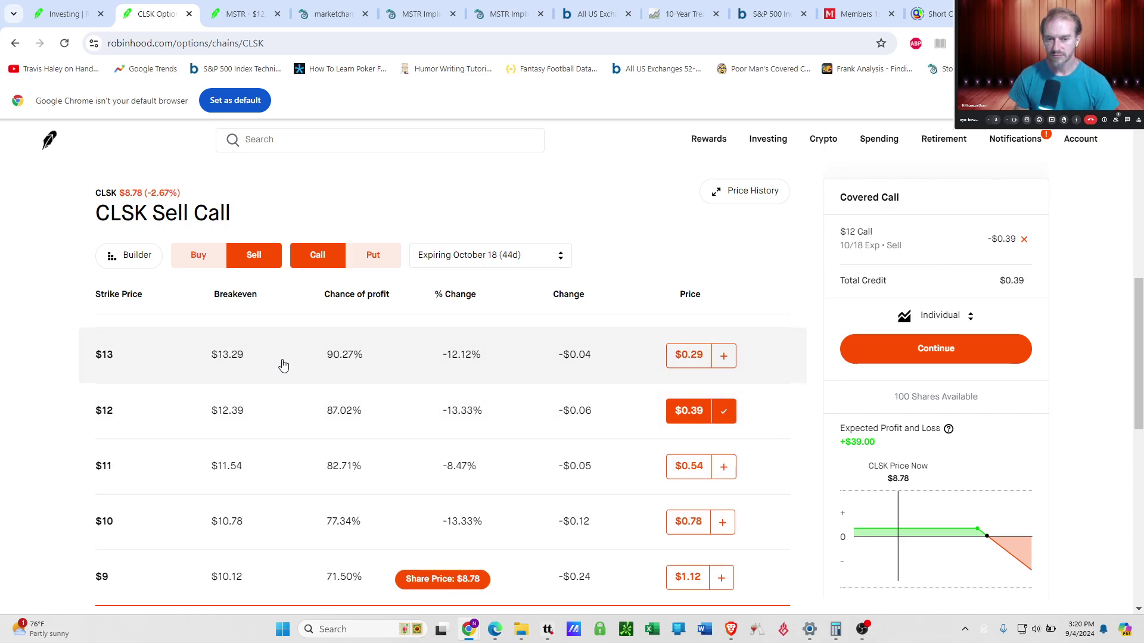
scroll(284, 371, "down", 1)
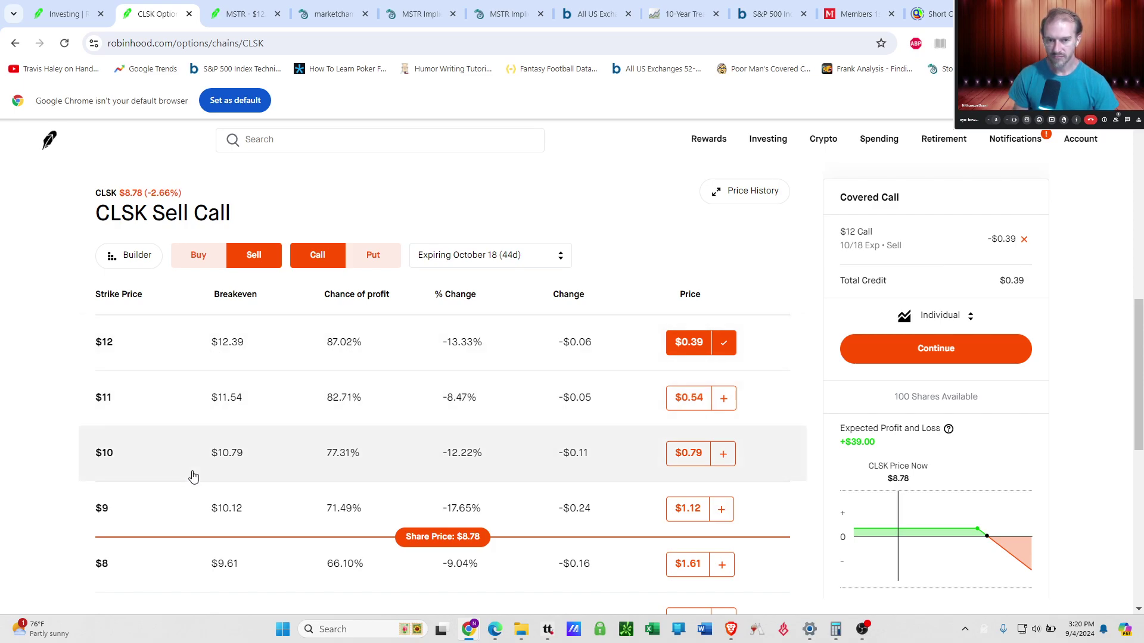
scroll(192, 474, "up", 1)
scroll(182, 458, "down", 1)
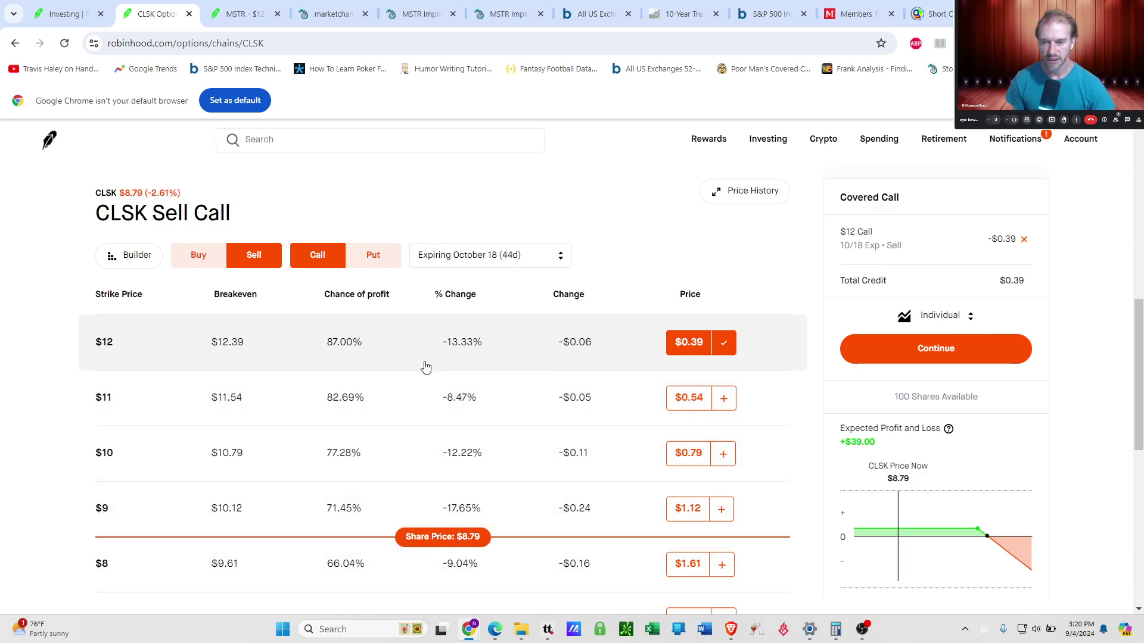
scroll(416, 390, "up", 2)
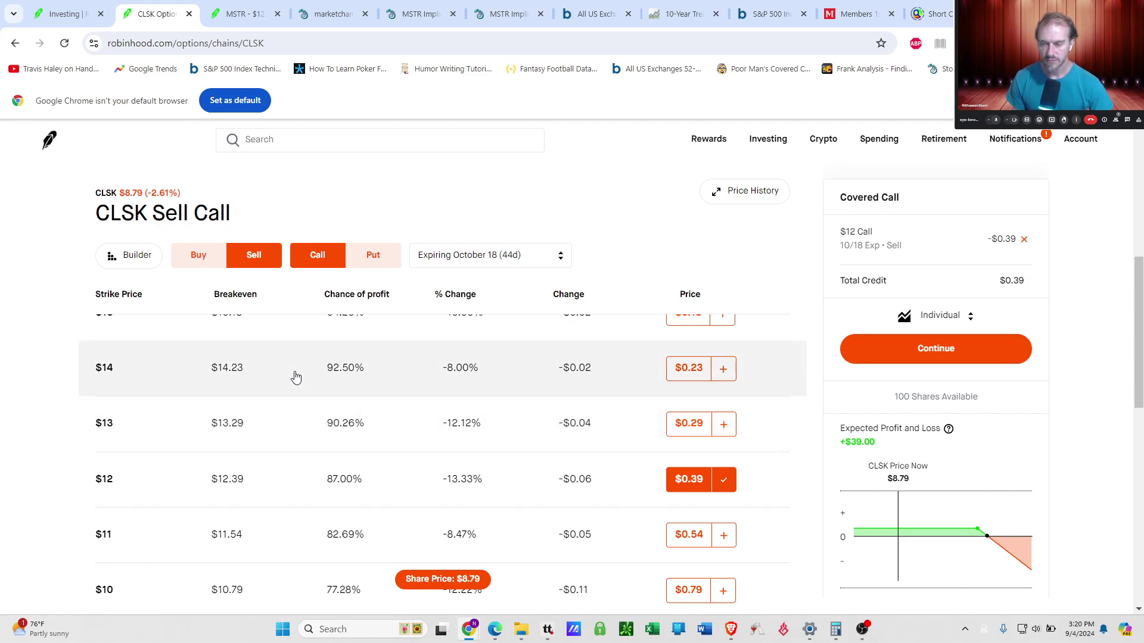
scroll(376, 437, "down", 1)
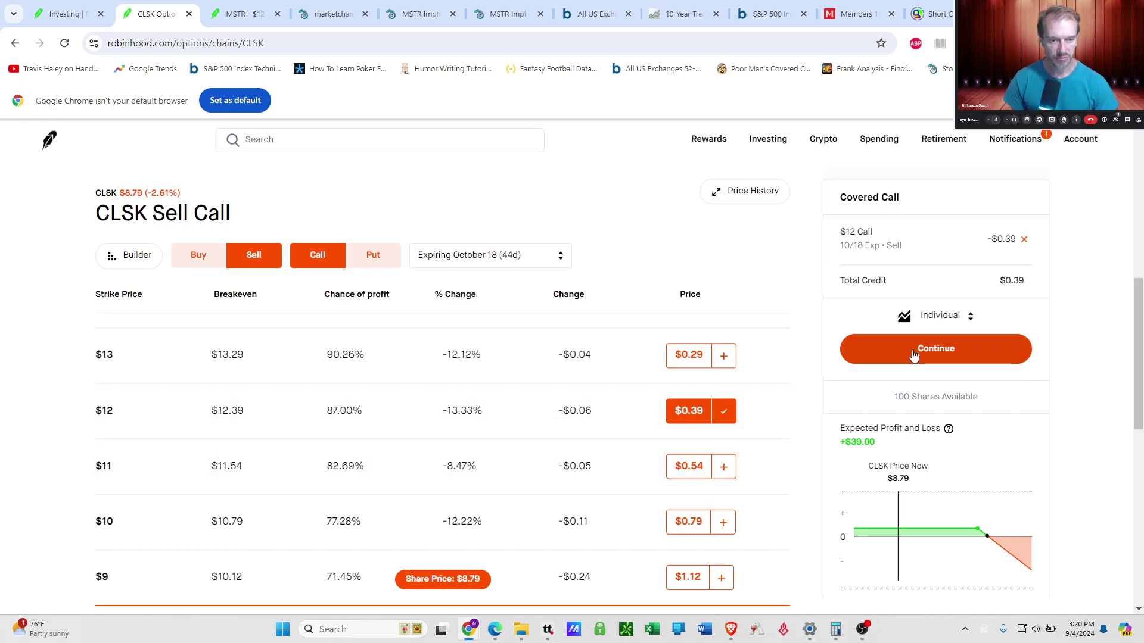
Submit the CLSK $12 October 18 covered call order.
left_click(914, 356)
left_click(925, 452)
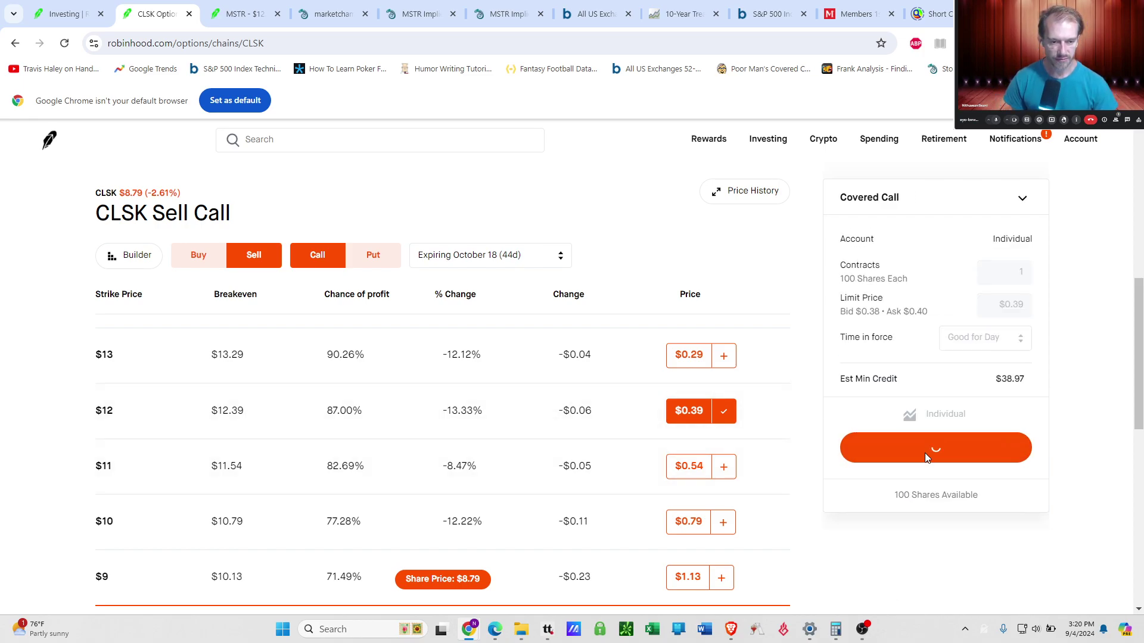
left_click(888, 577)
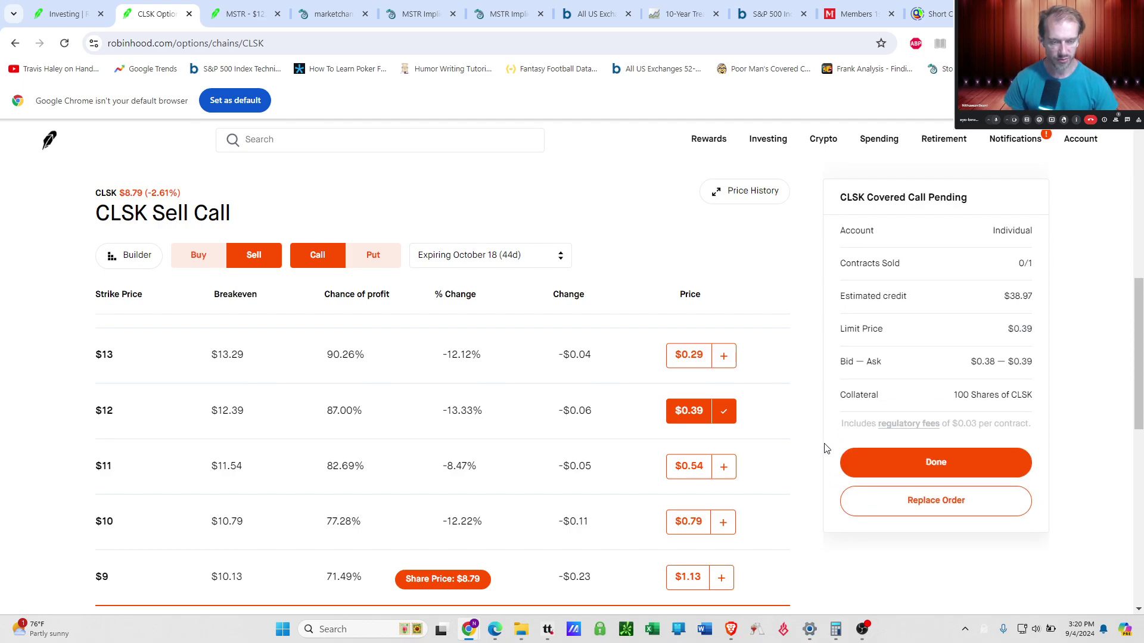
Replace the order at a $0.38 limit, getting it filled for $37.97 credit.
left_click(927, 511)
left_click(938, 293)
left_click(995, 272)
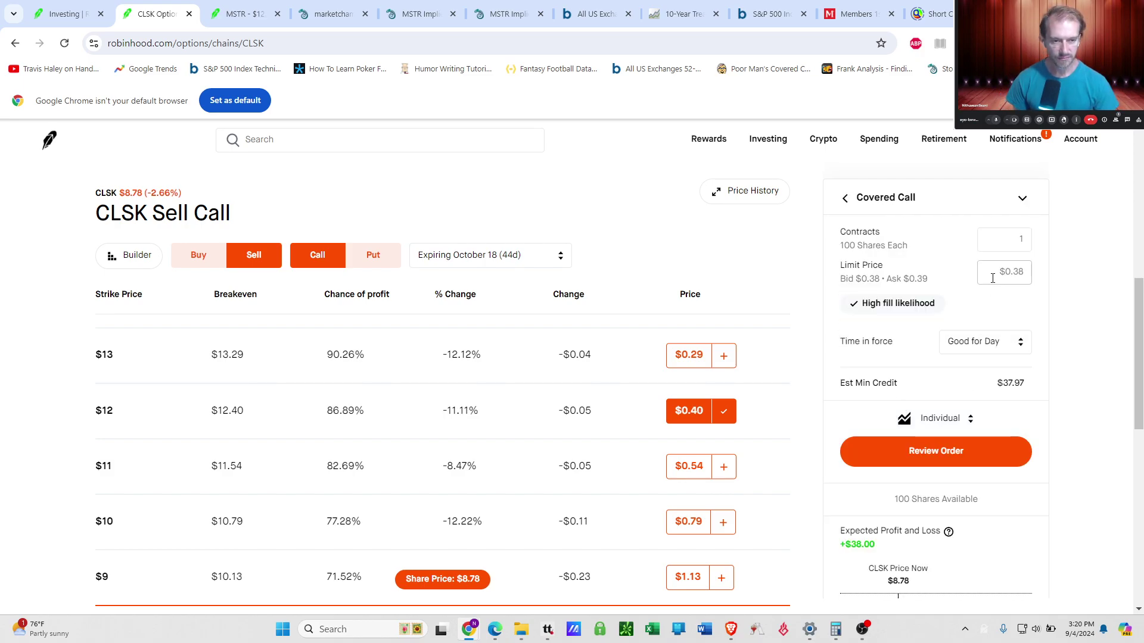
type("0.")
type("38")
key("BackSpace")
type("9")
key("BackSpace")
type("8")
key("Return")
key("Return")
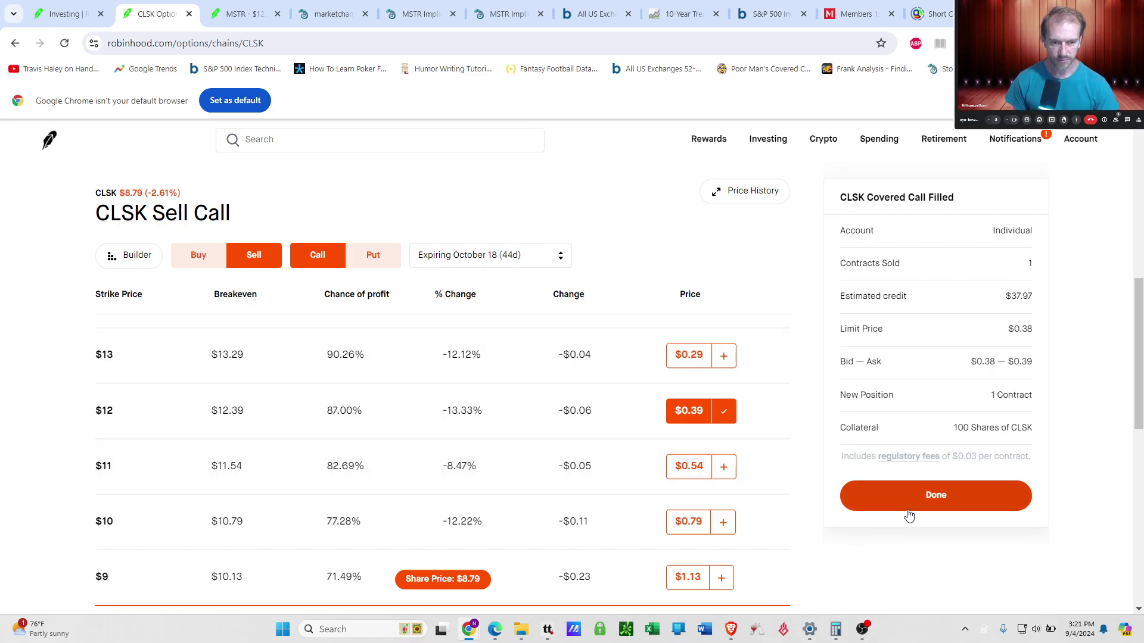
left_click(911, 504)
left_click(156, 194)
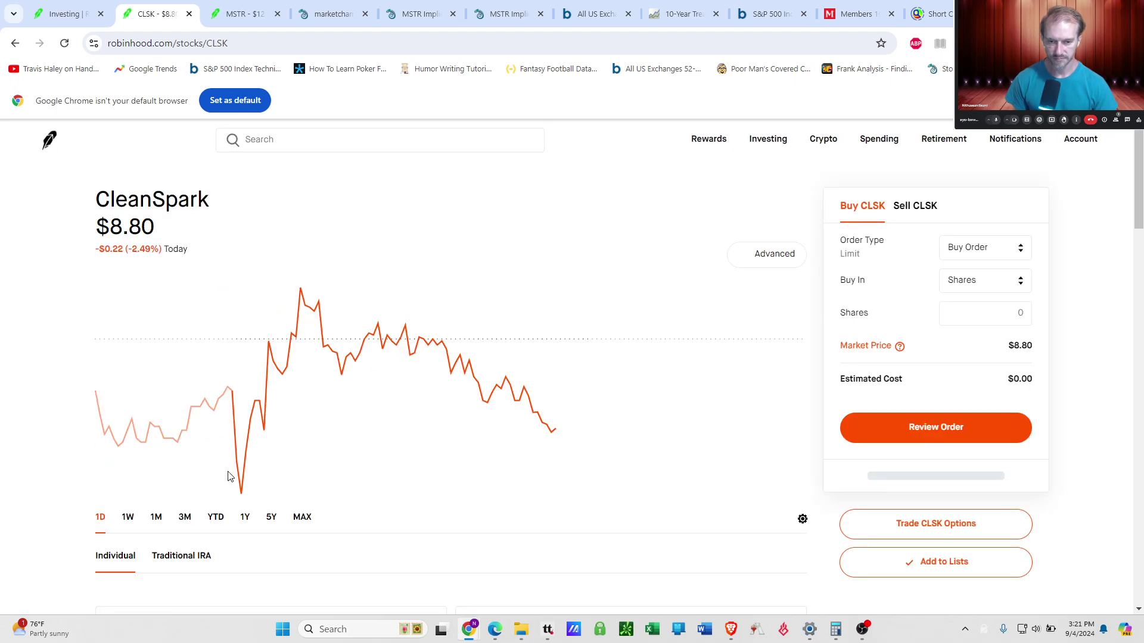
scroll(580, 412, "down", 5)
scroll(581, 412, "down", 5)
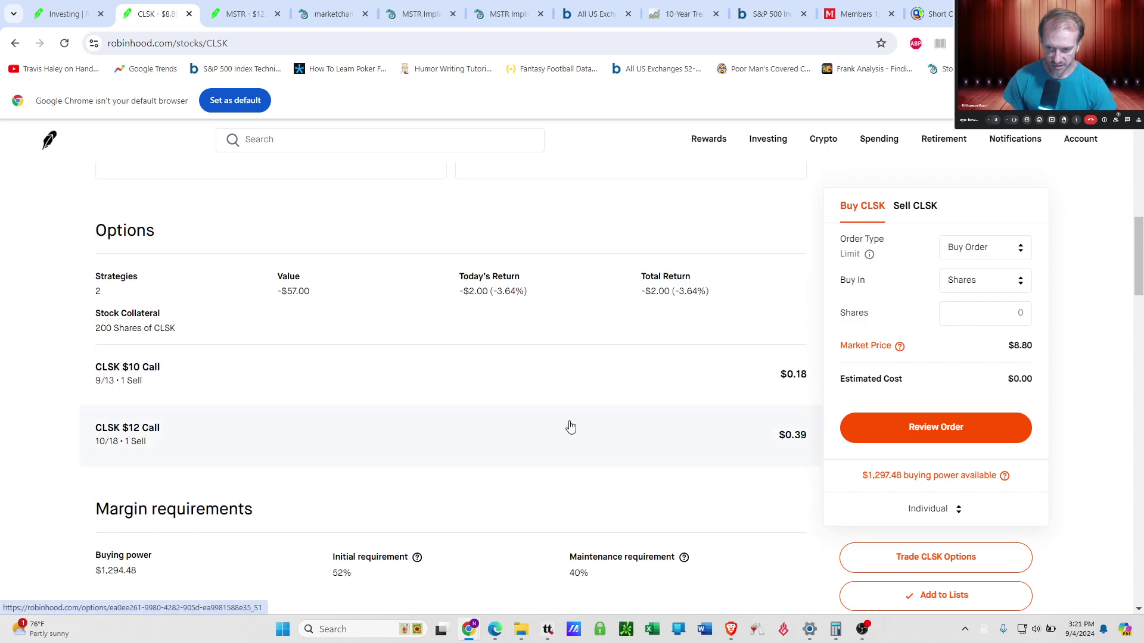
scroll(510, 444, "up", 7)
scroll(508, 429, "down", 2)
left_click_drag(470, 373, 522, 377)
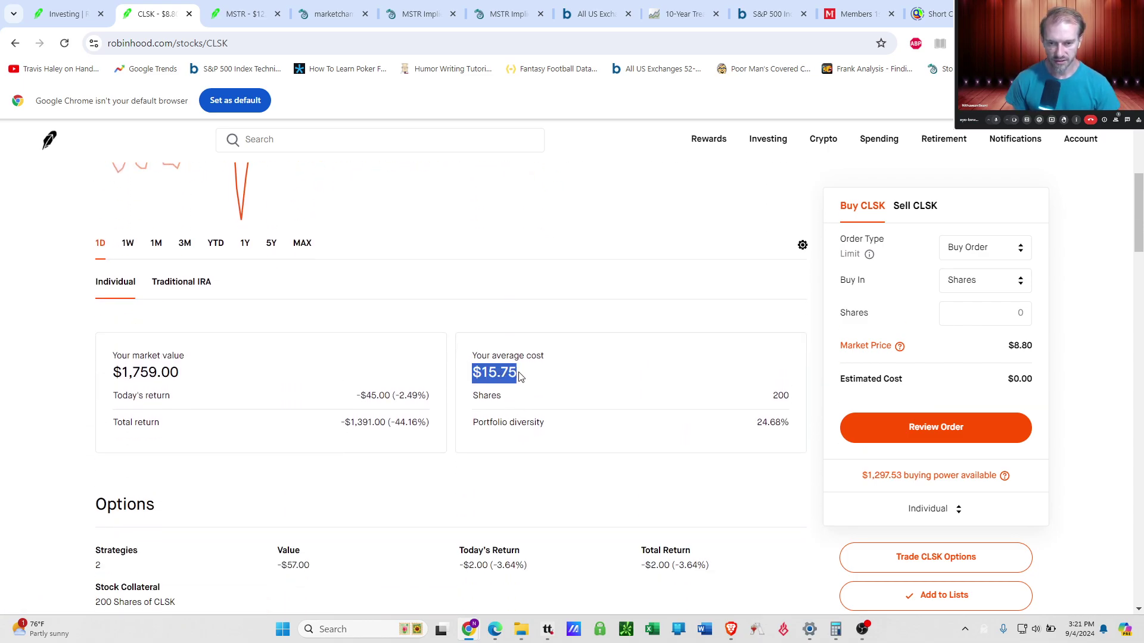
left_click(517, 373)
scroll(518, 352, "down", 2)
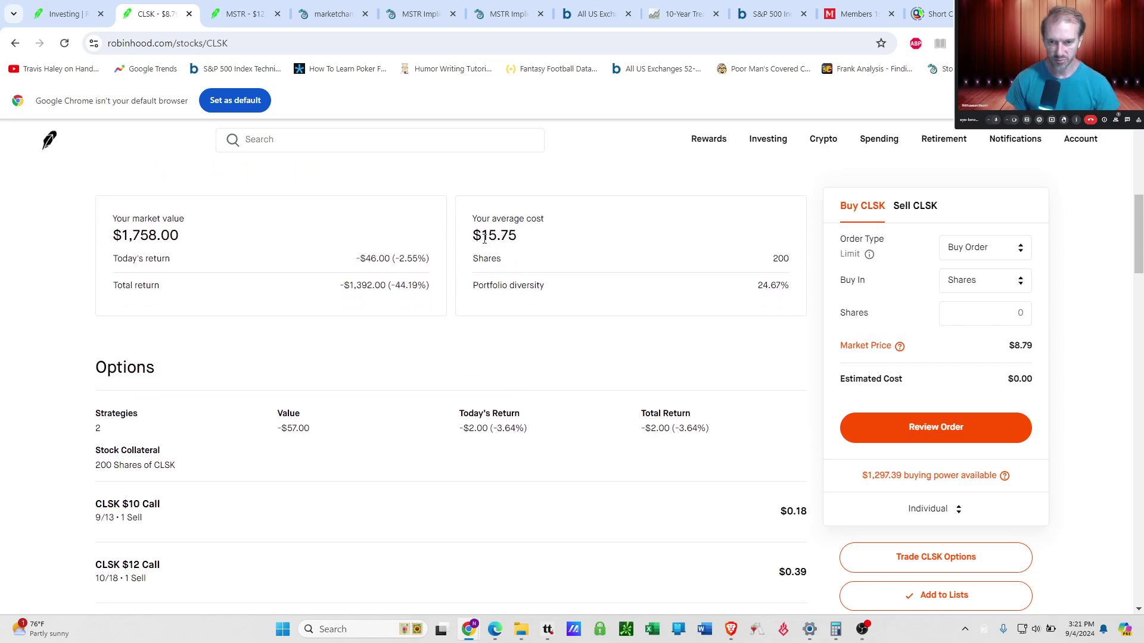
left_click_drag(482, 237, 518, 239)
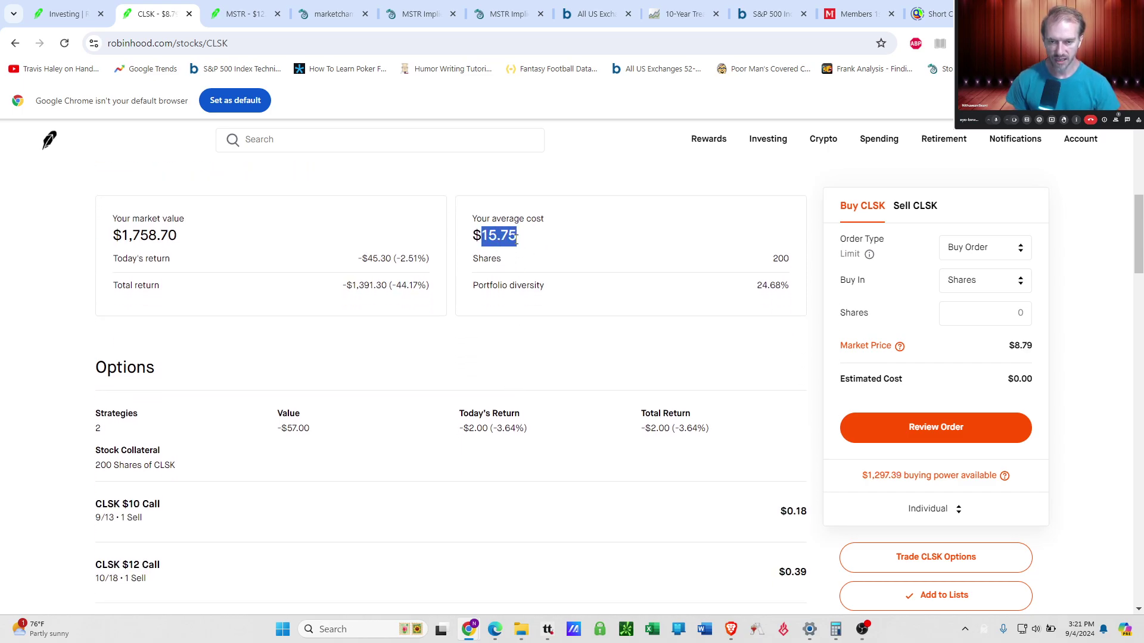
left_click(511, 241)
scroll(469, 523, "down", 1)
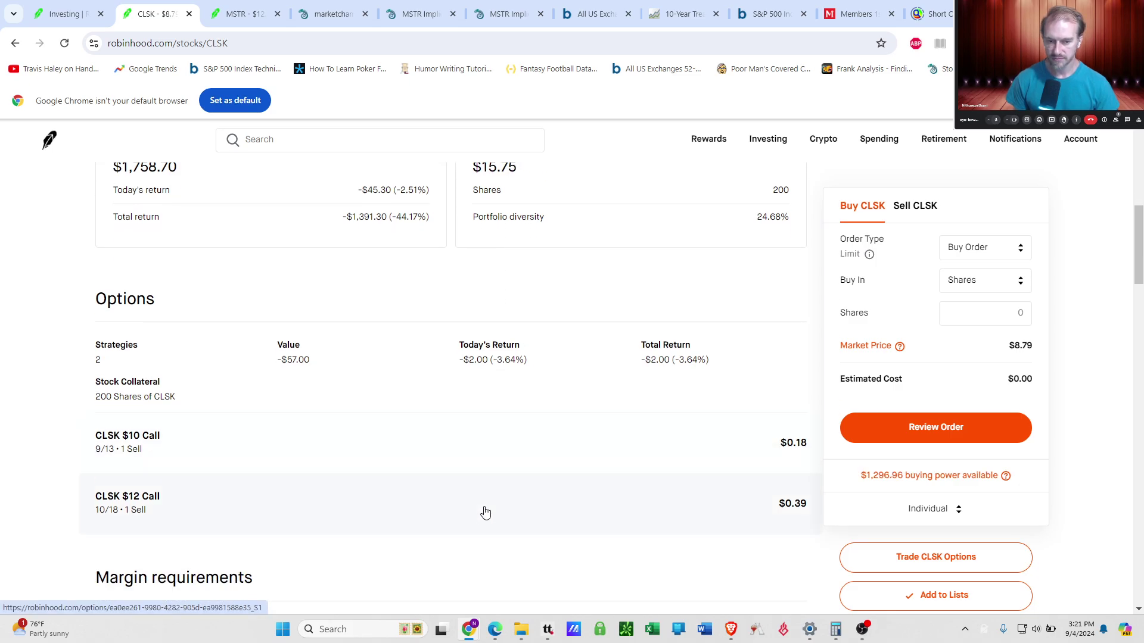
scroll(488, 518, "up", 8)
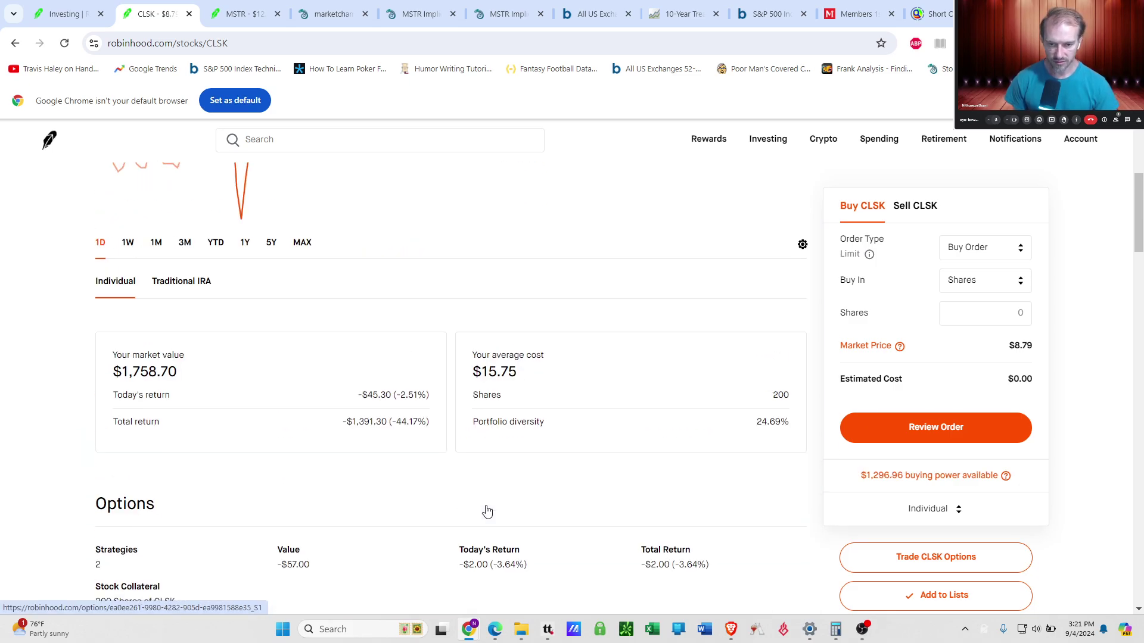
scroll(489, 513, "down", 1)
scroll(497, 507, "up", 1)
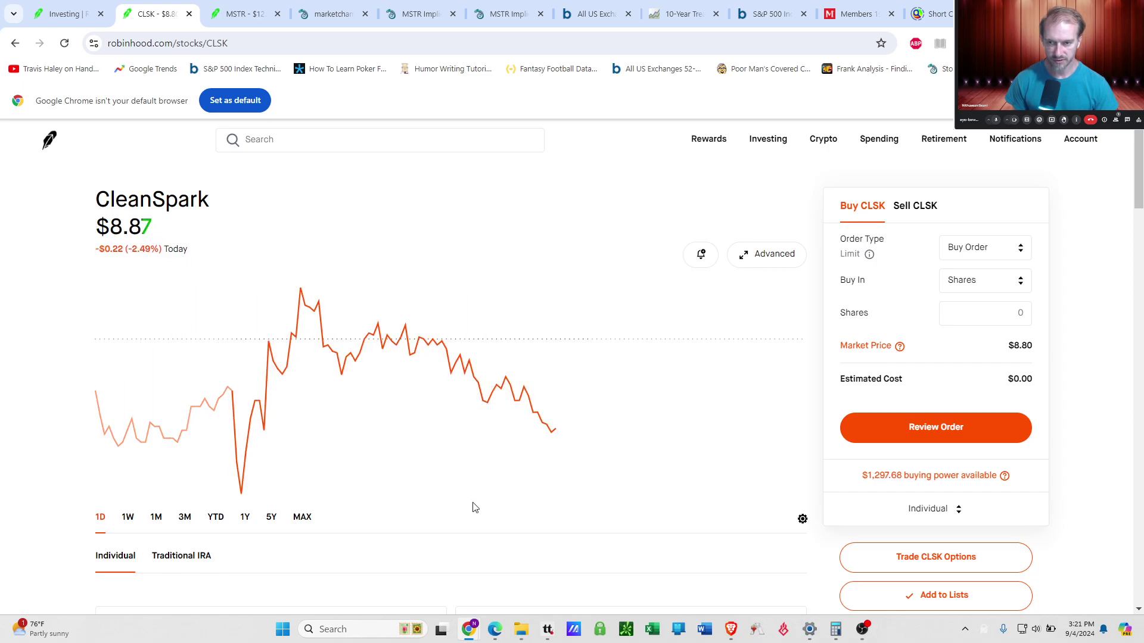
scroll(554, 477, "down", 3)
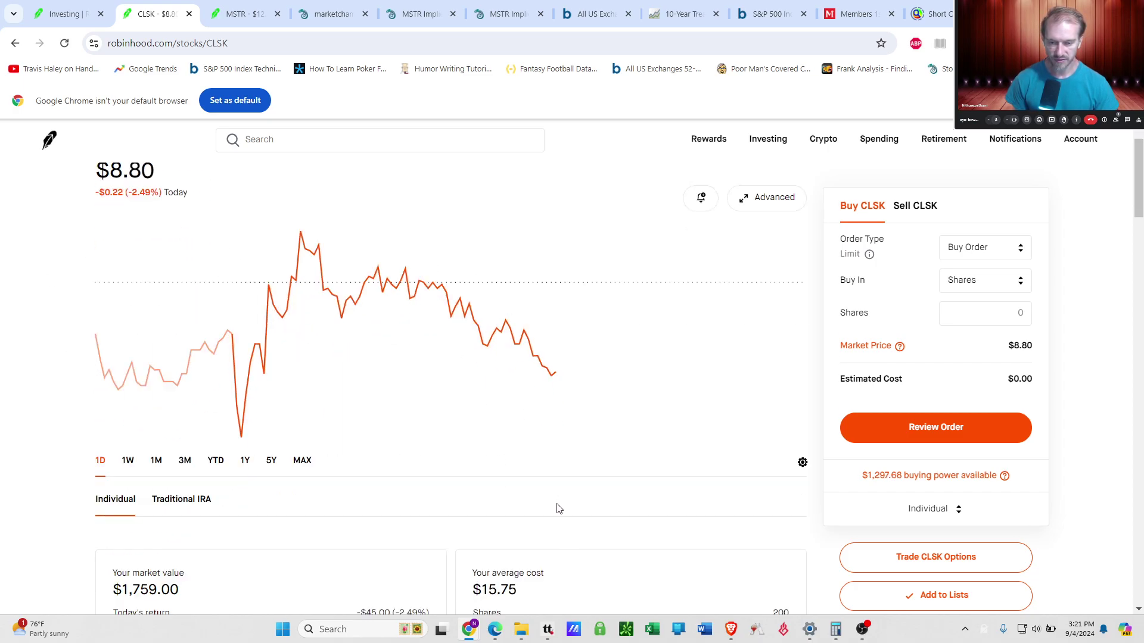
scroll(480, 418, "up", 3)
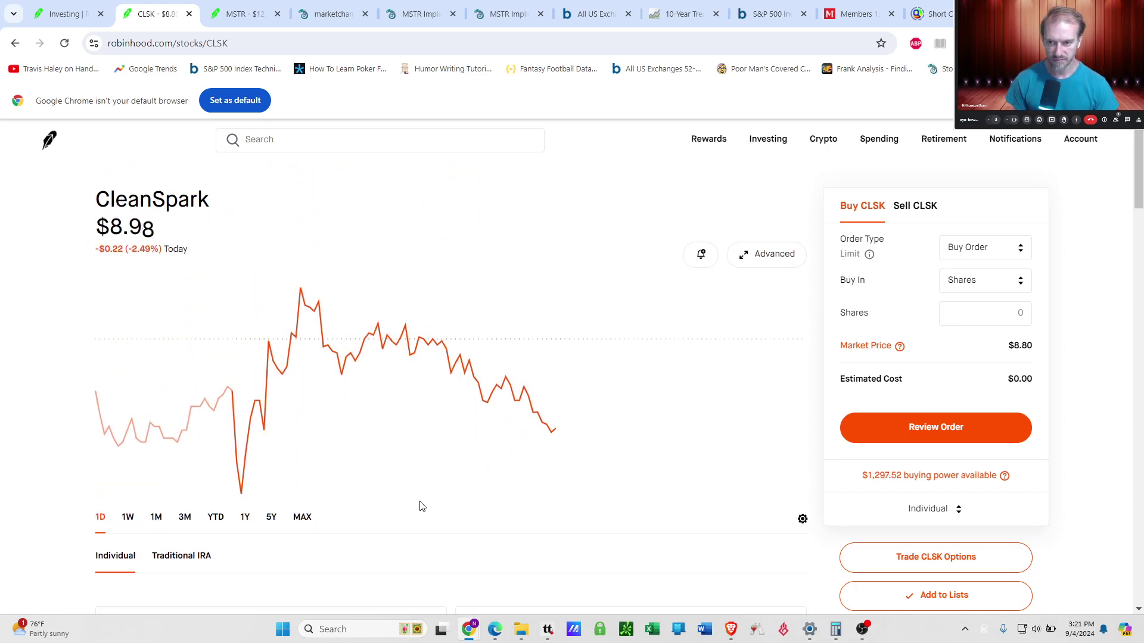
scroll(720, 504, "down", 7)
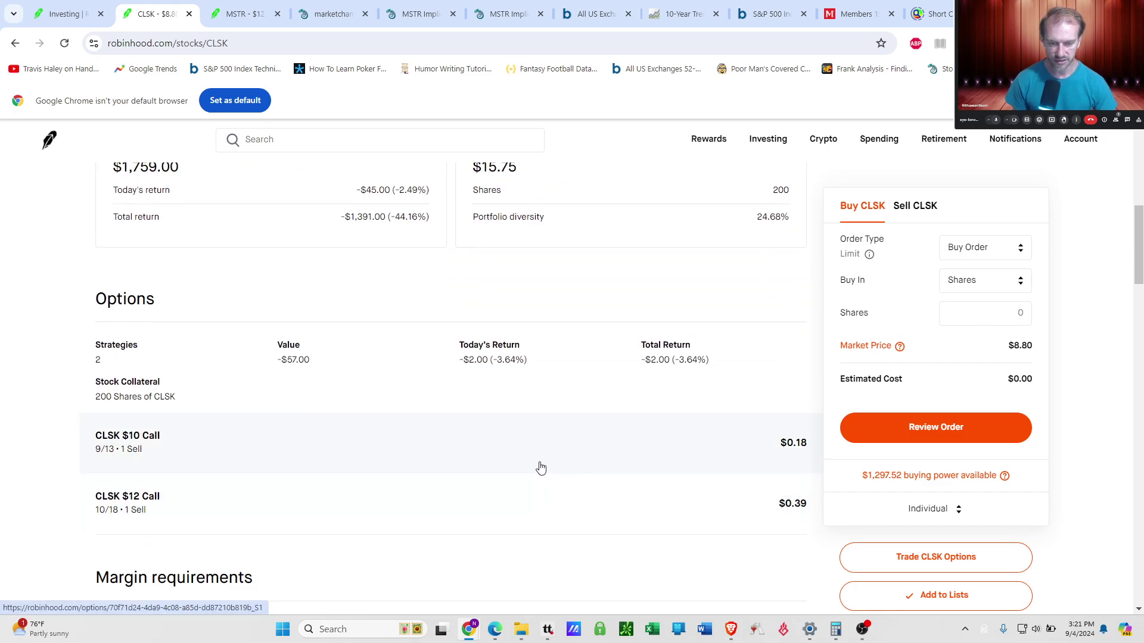
scroll(541, 469, "down", 1)
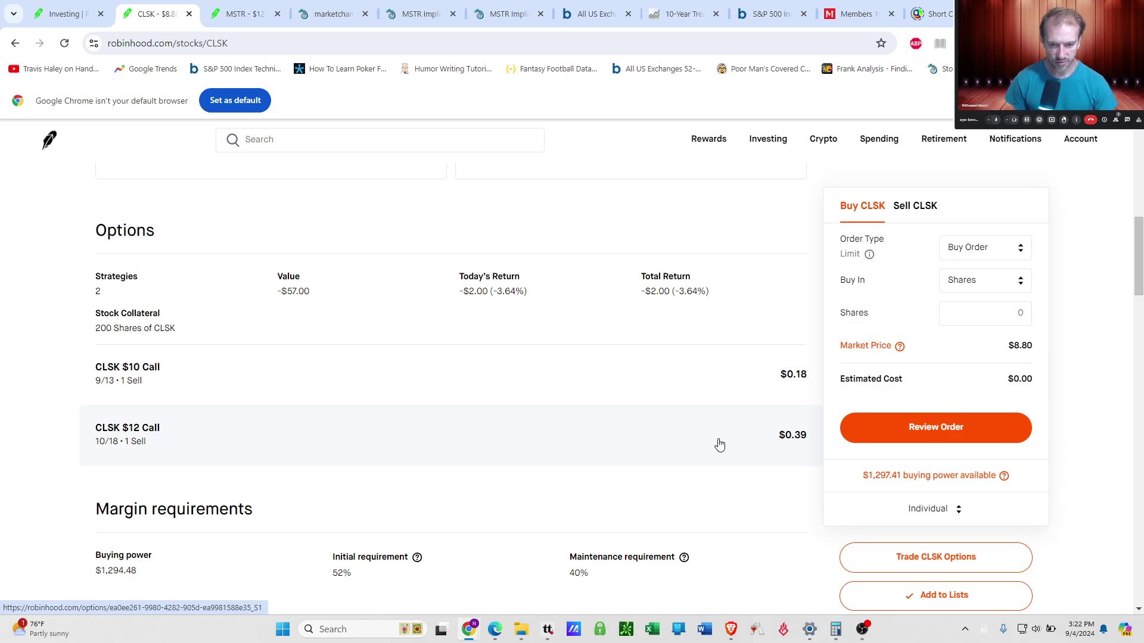
scroll(738, 431, "up", 10)
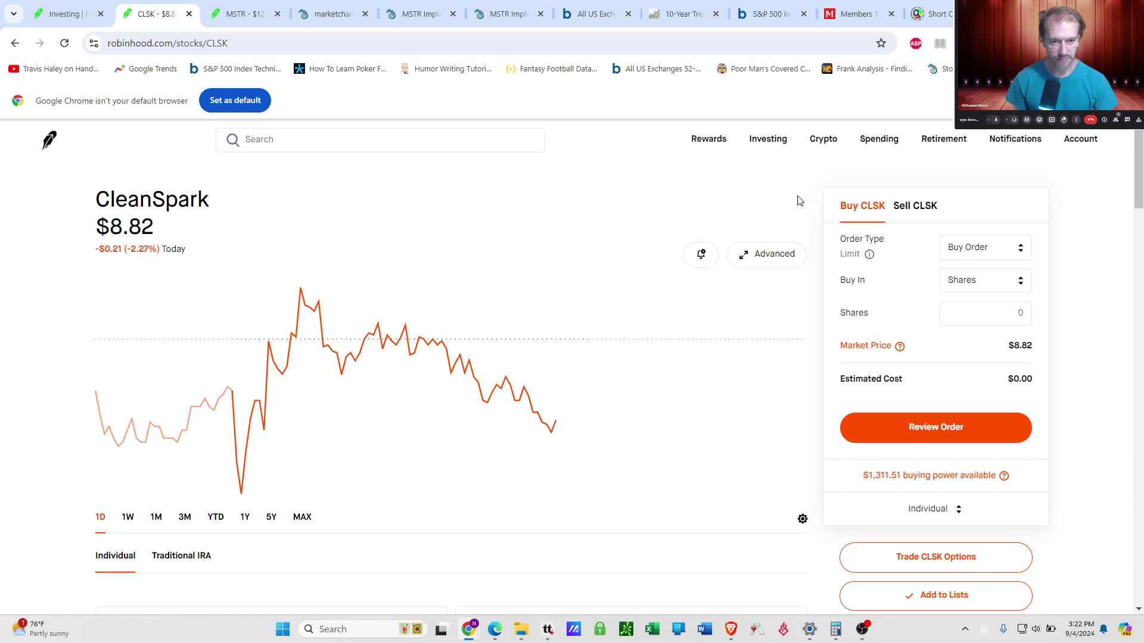
Review the $4,458.67 portfolio's positions, including the new CLSK $10 (9/13) and $12 (10/18) short calls.
left_click(771, 141)
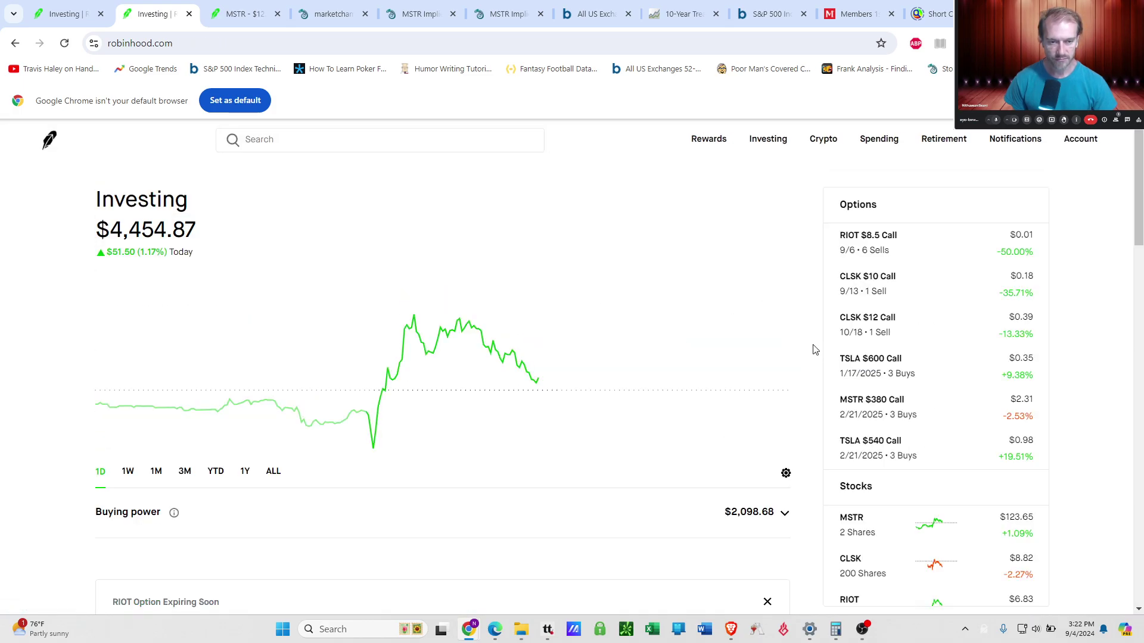
scroll(873, 394, "down", 2)
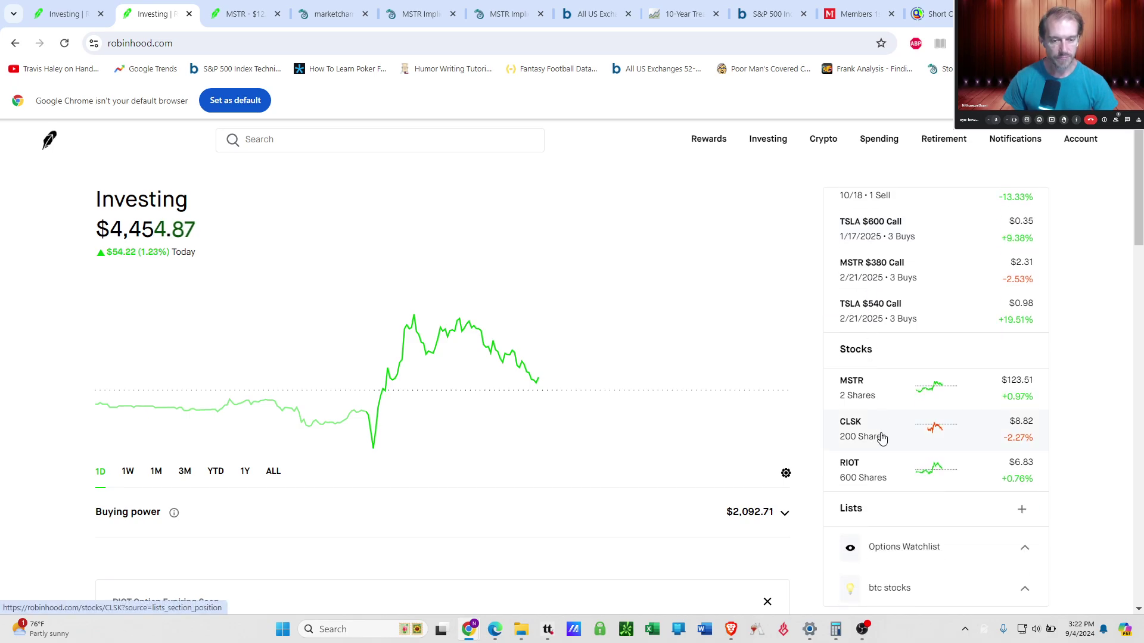
scroll(885, 438, "up", 2)
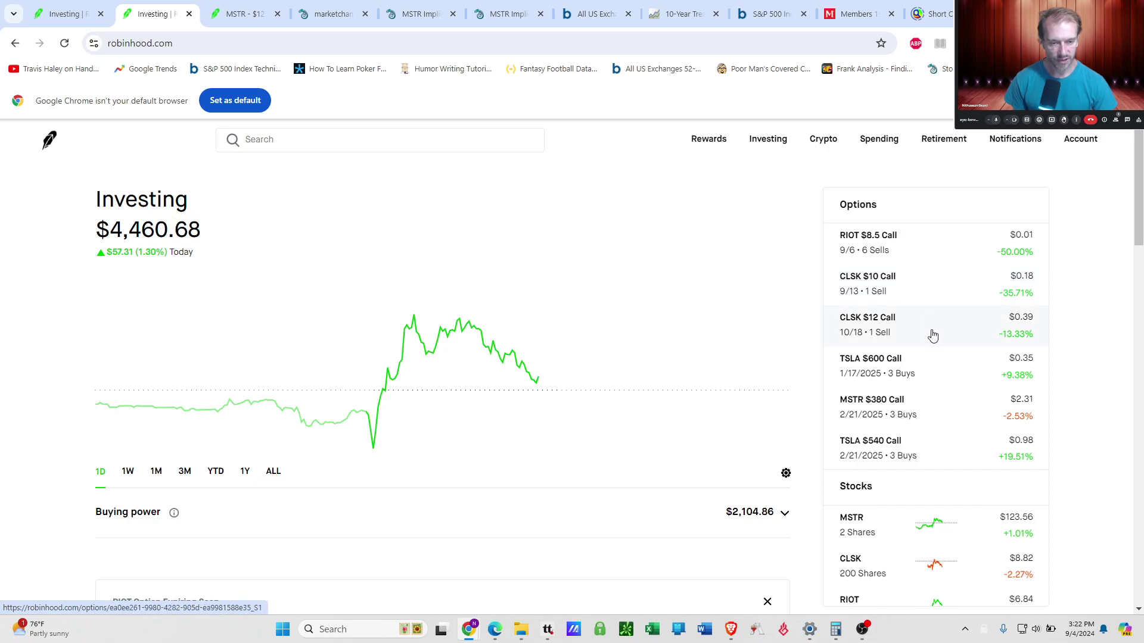
scroll(931, 347, "down", 2)
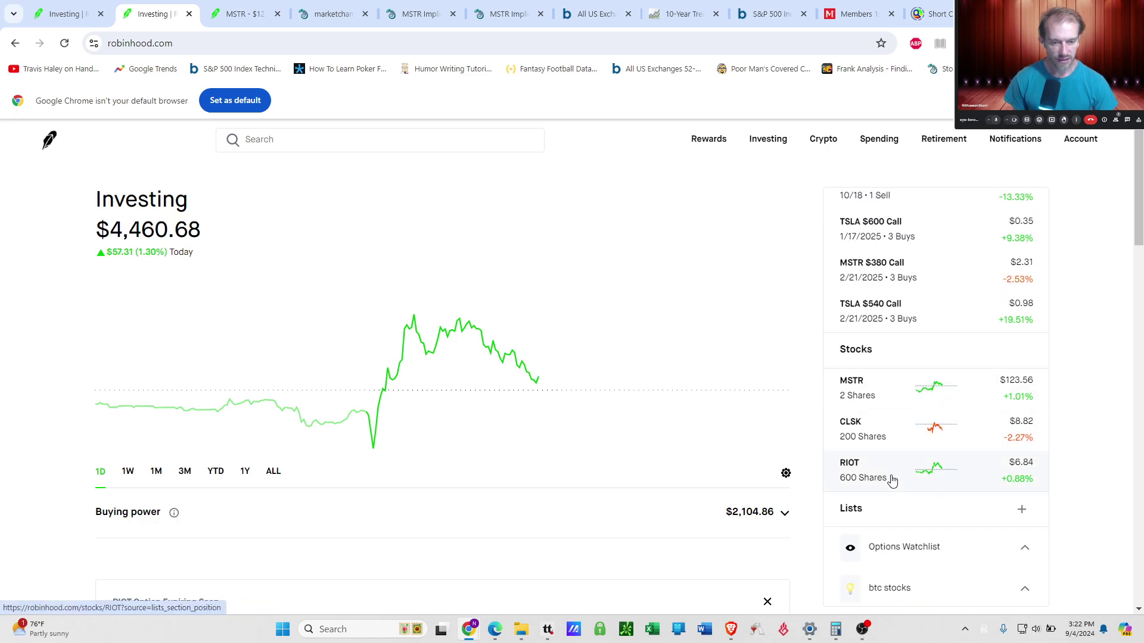
scroll(911, 473, "up", 2)
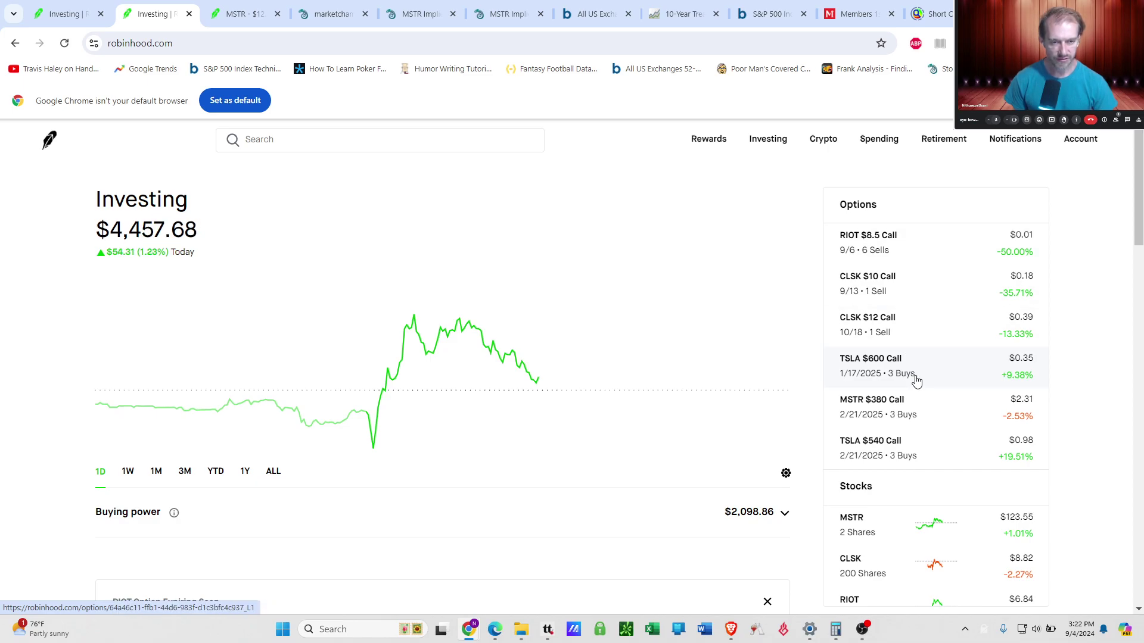
scroll(916, 380, "down", 3)
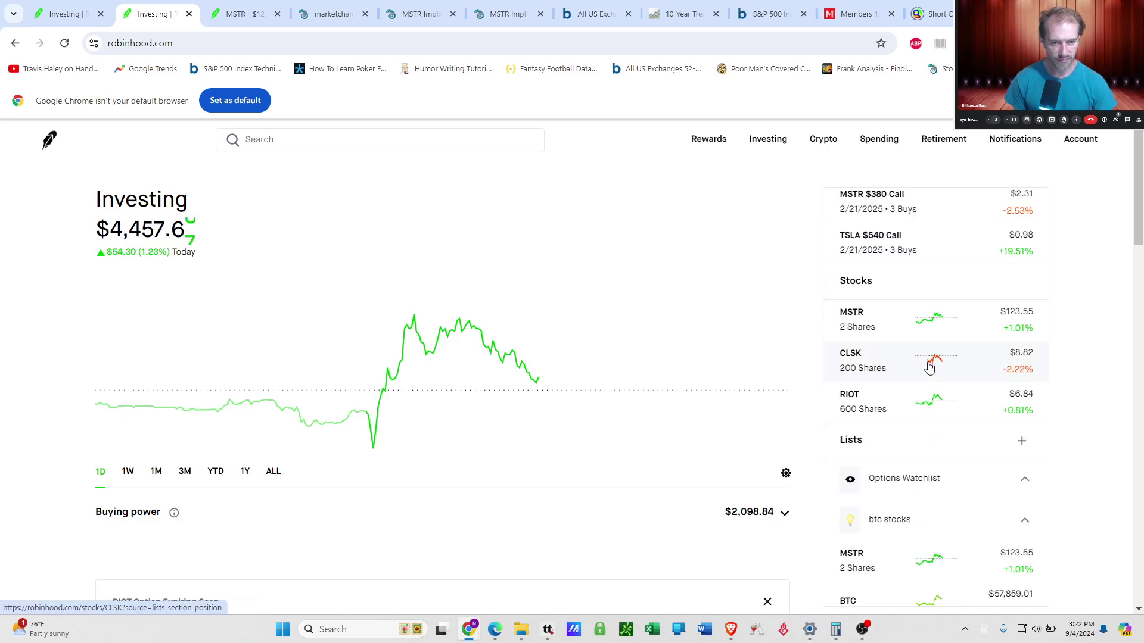
scroll(929, 368, "up", 3)
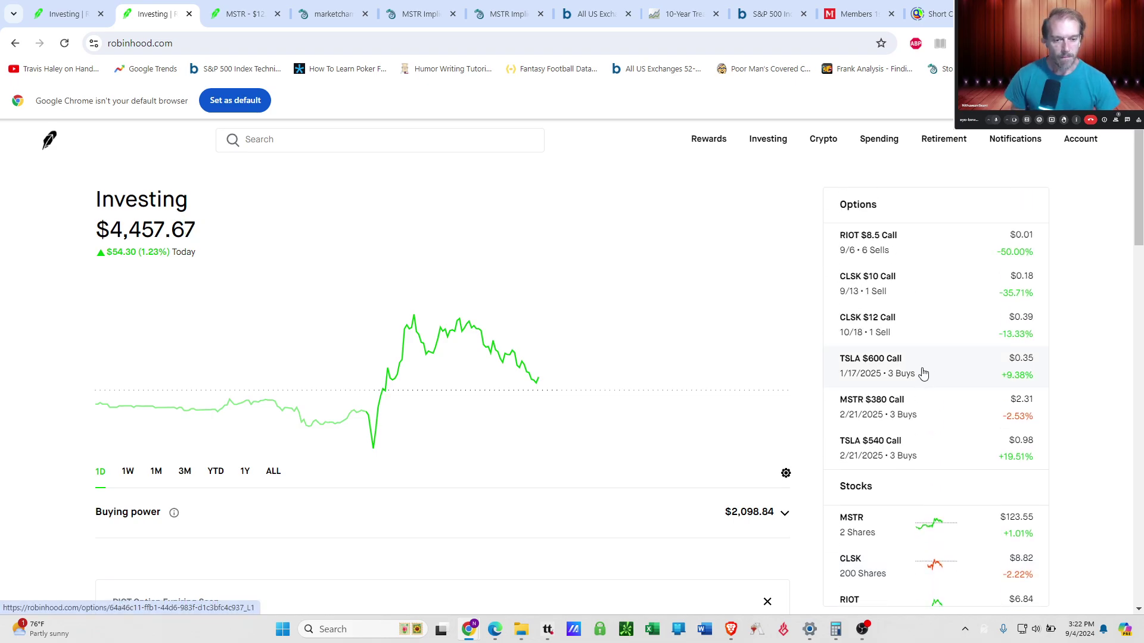
Open the MSTR $380 Call 2/21/2025 position and review its 3 contracts, stats, Greeks and history.
left_click(899, 407)
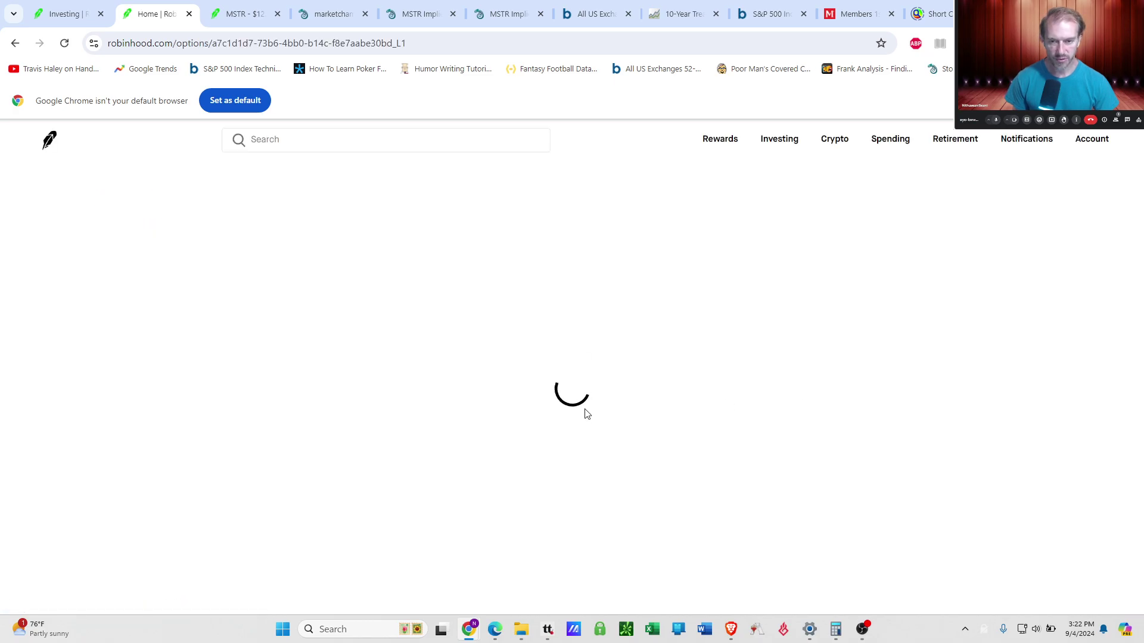
scroll(411, 544, "down", 8)
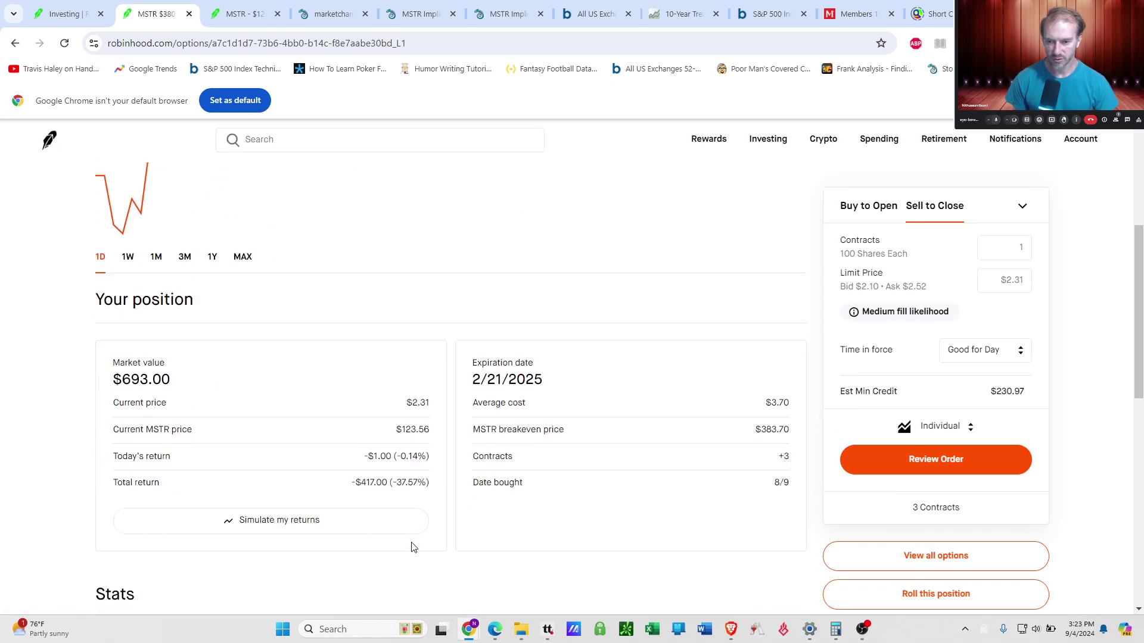
scroll(412, 544, "down", 5)
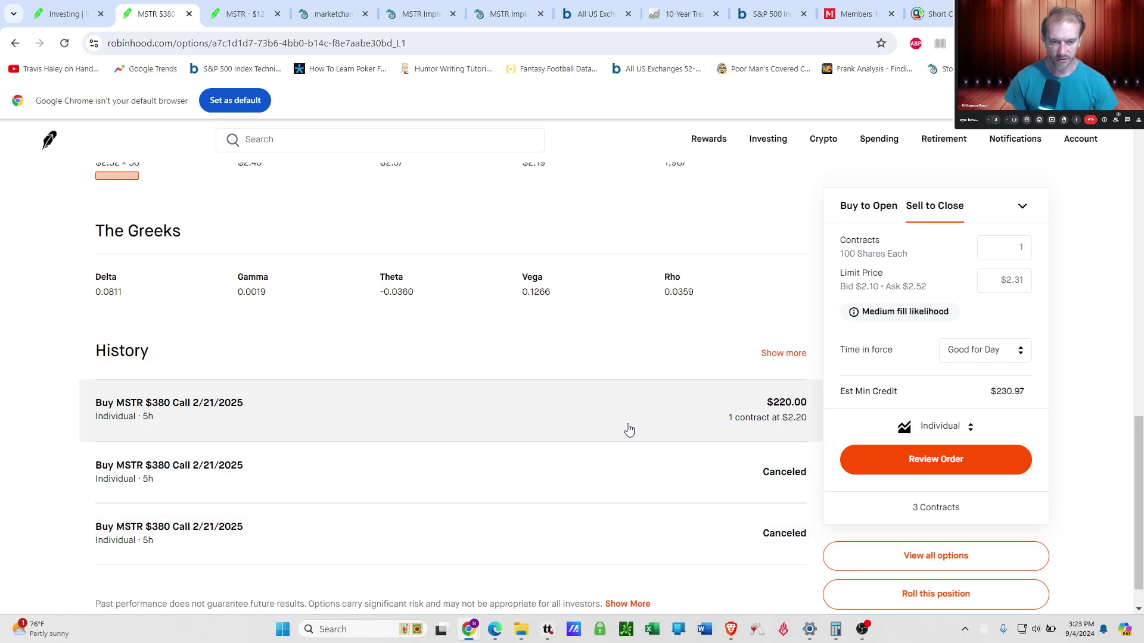
scroll(549, 472, "up", 3)
scroll(439, 429, "up", 9)
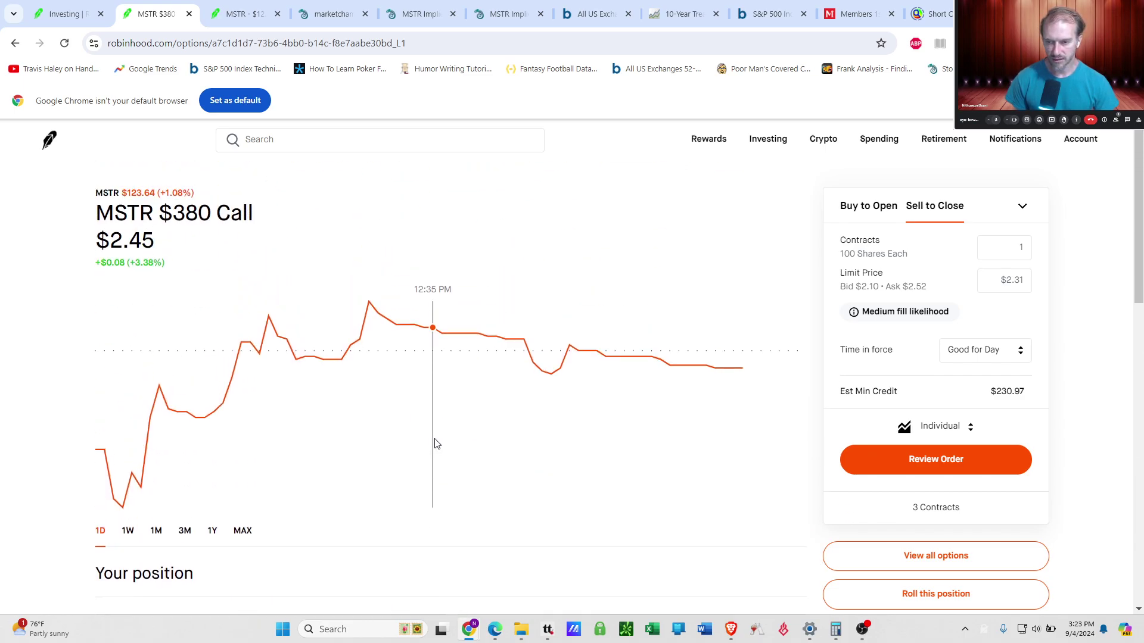
scroll(36, 514, "down", 4)
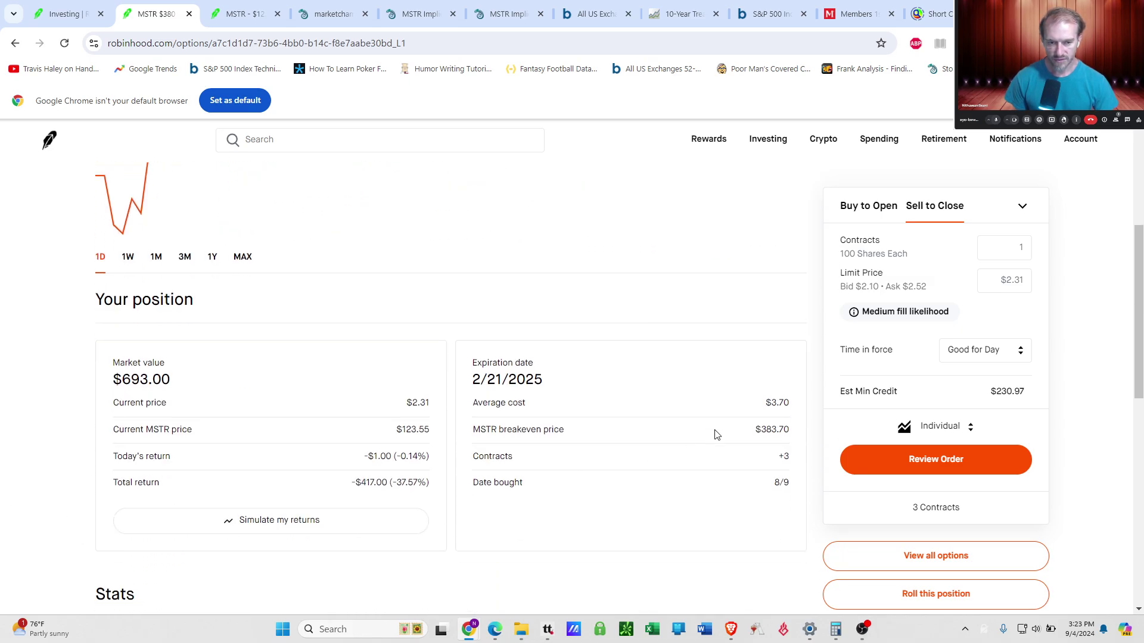
scroll(717, 435, "down", 8)
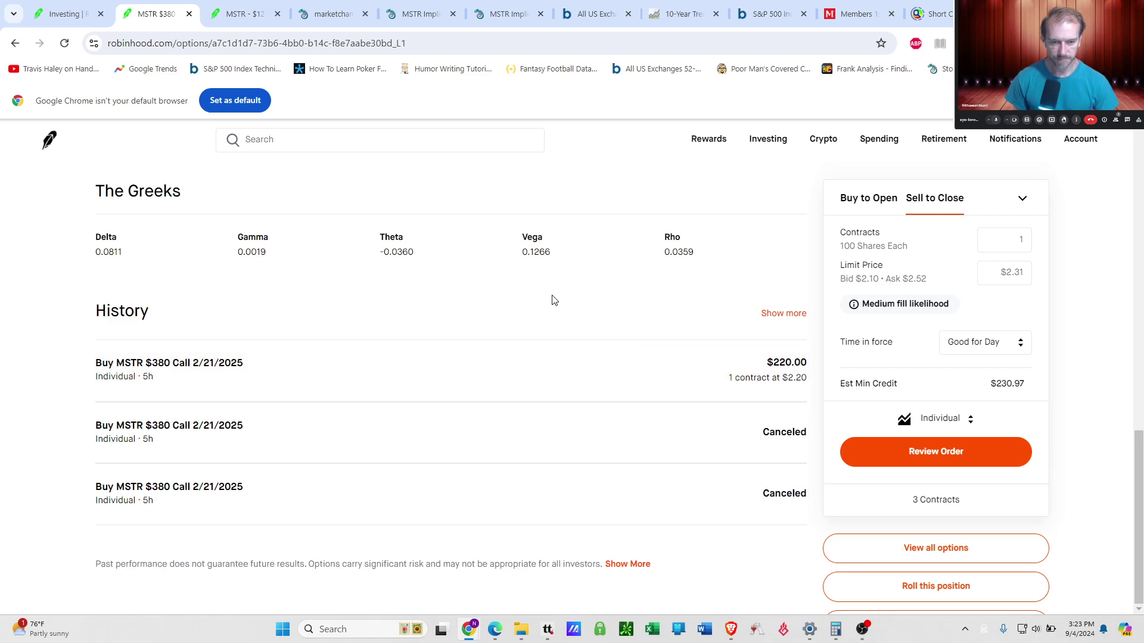
scroll(554, 301, "up", 10)
scroll(721, 395, "down", 2)
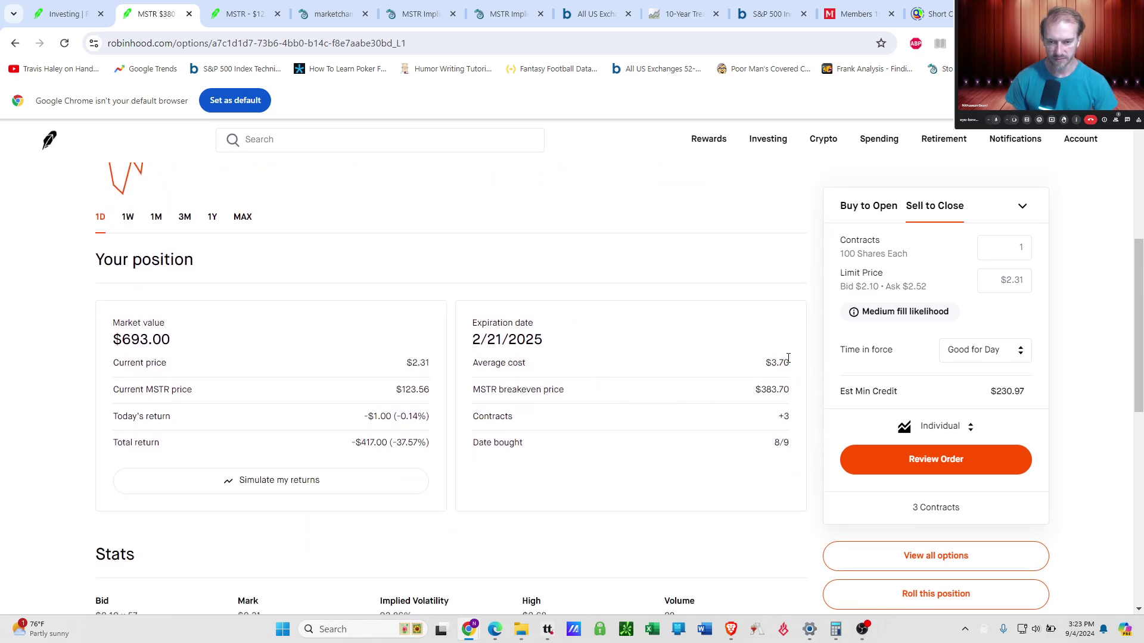
scroll(561, 433, "down", 8)
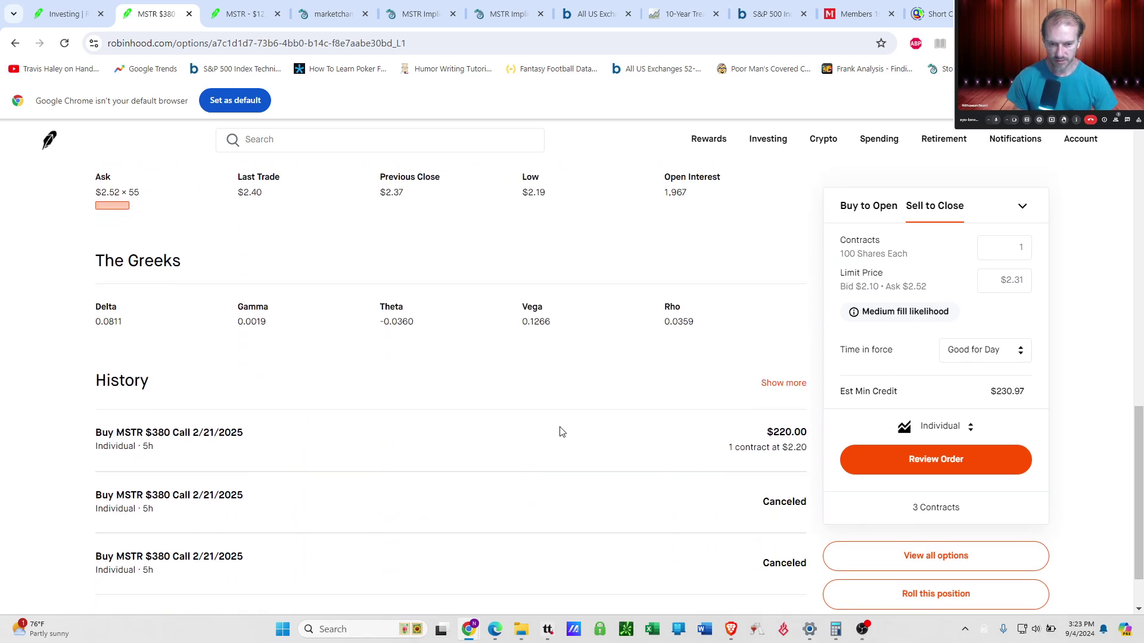
scroll(561, 434, "up", 8)
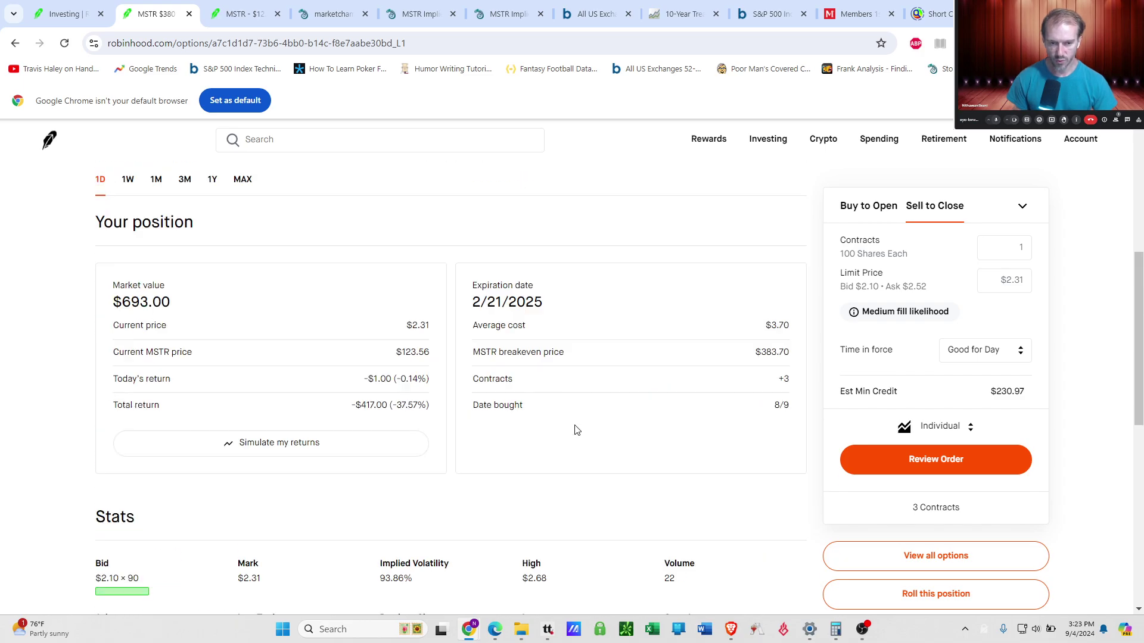
scroll(694, 378, "up", 5)
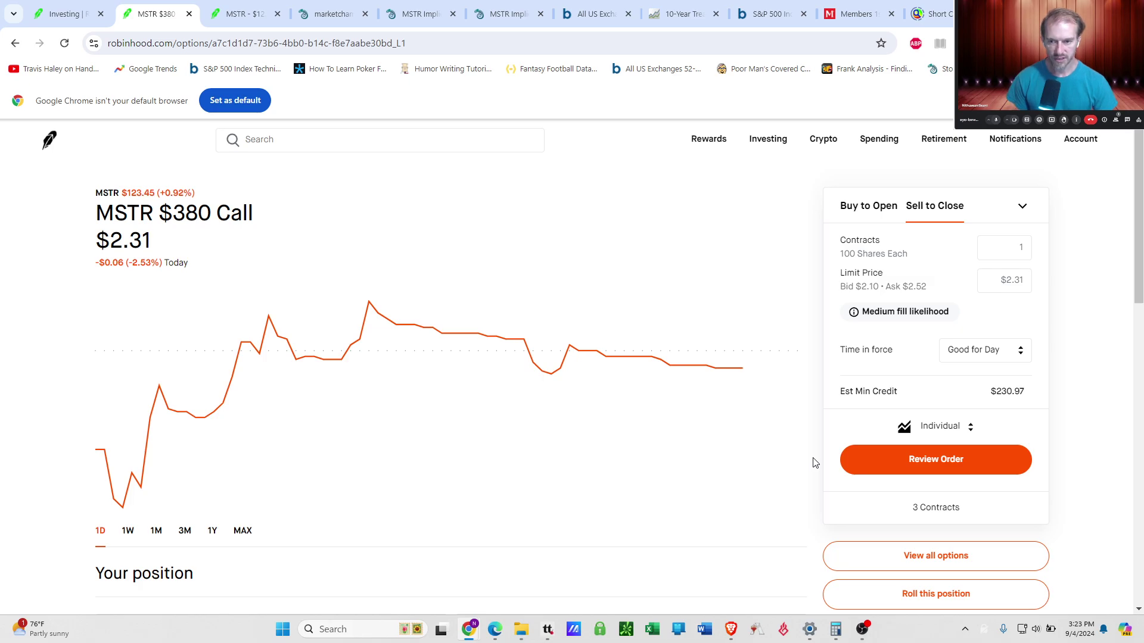
Review the buying power breakdown and the detailed margin status page.
left_click(775, 146)
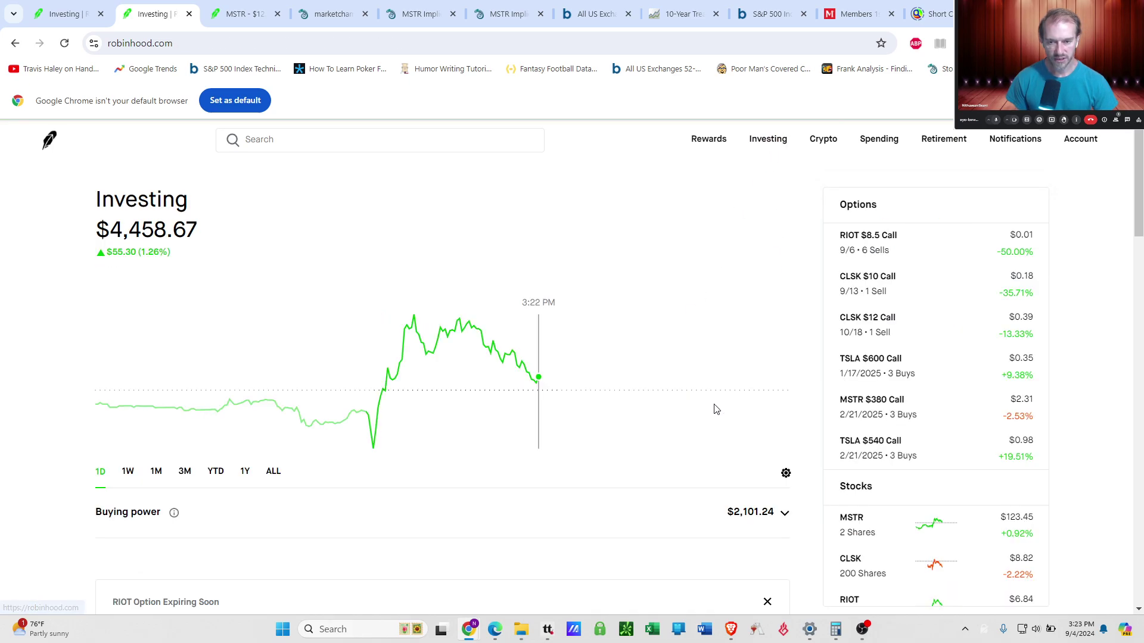
left_click(799, 513)
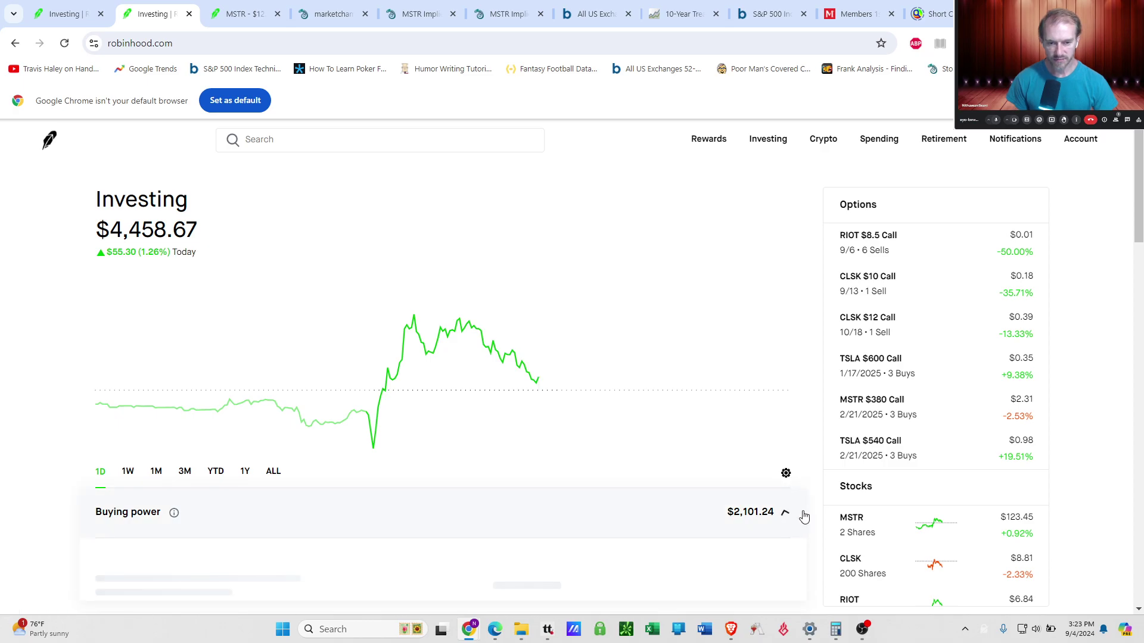
scroll(800, 496, "down", 2)
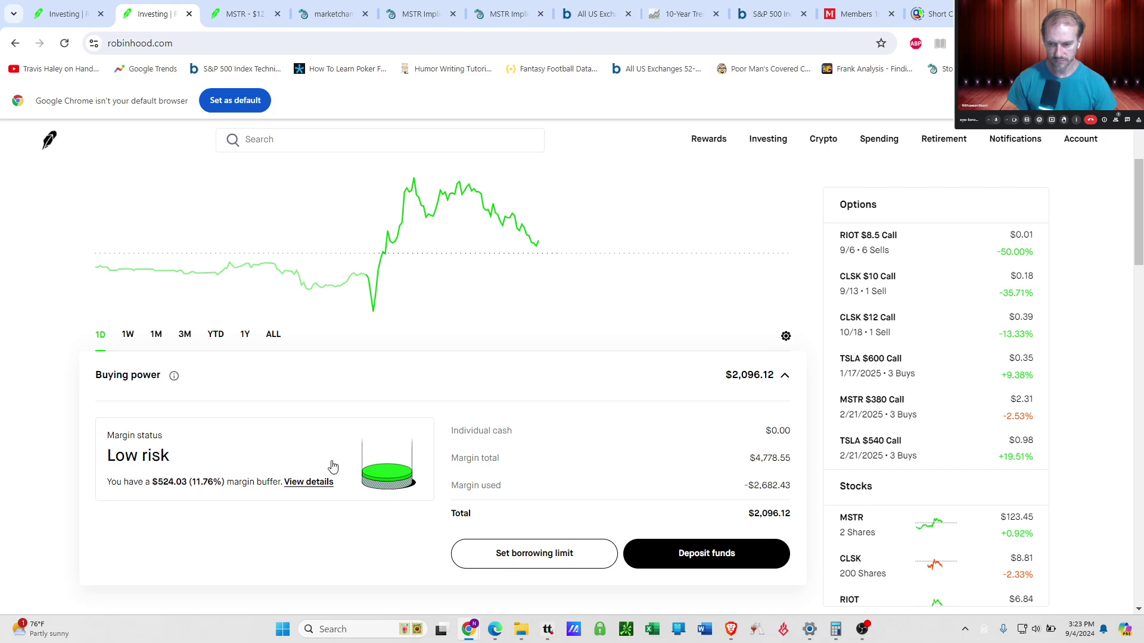
left_click(305, 483)
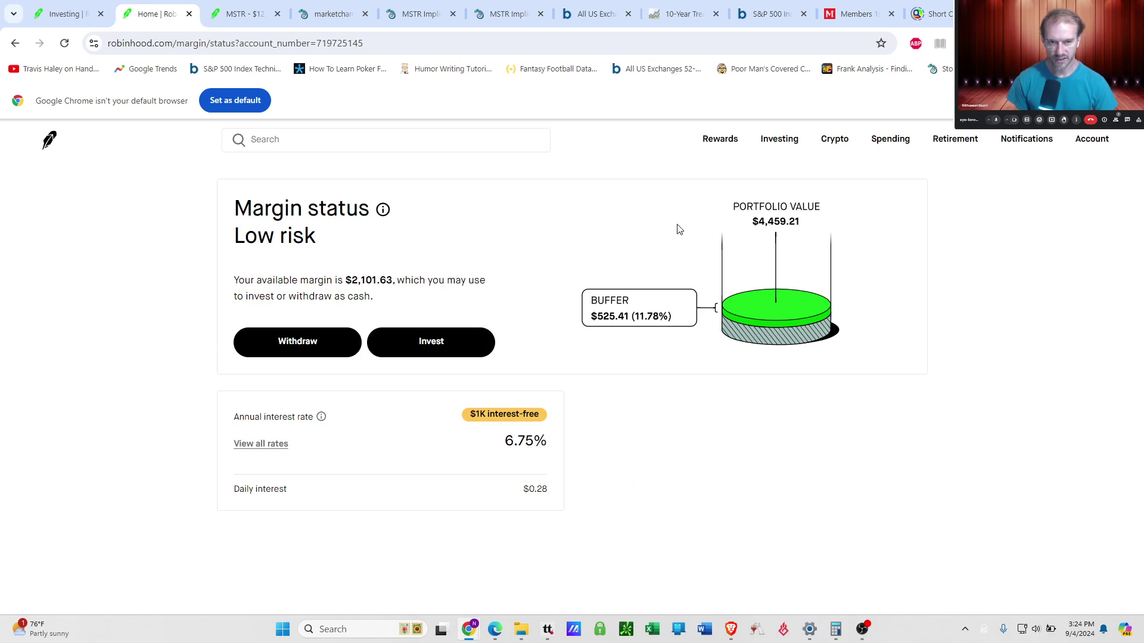
Return to Investing and open the CleanSpark (CLSK) stock page.
left_click(779, 141)
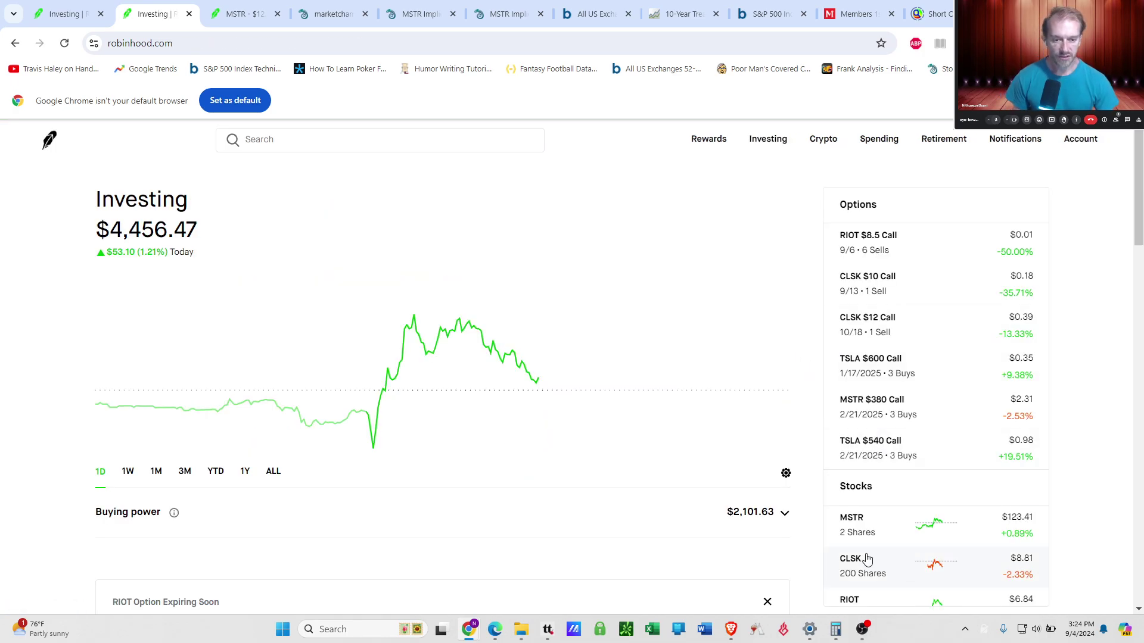
scroll(868, 554, "down", 3)
left_click(874, 427)
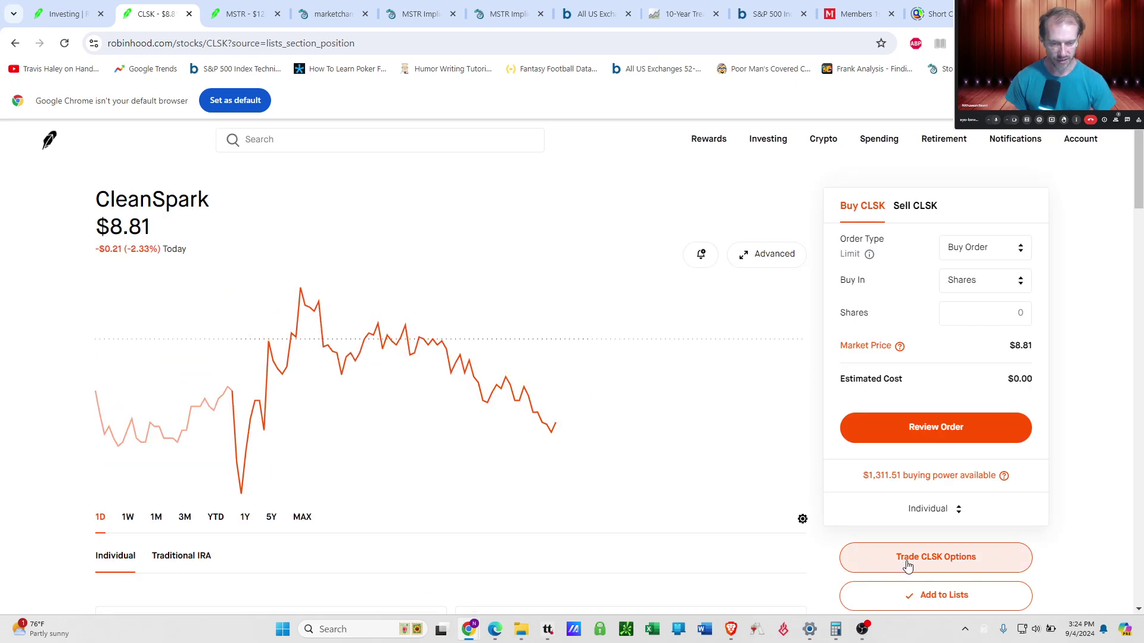
Show the CLSK options chain for selling puts expiring September 6.
left_click(904, 560)
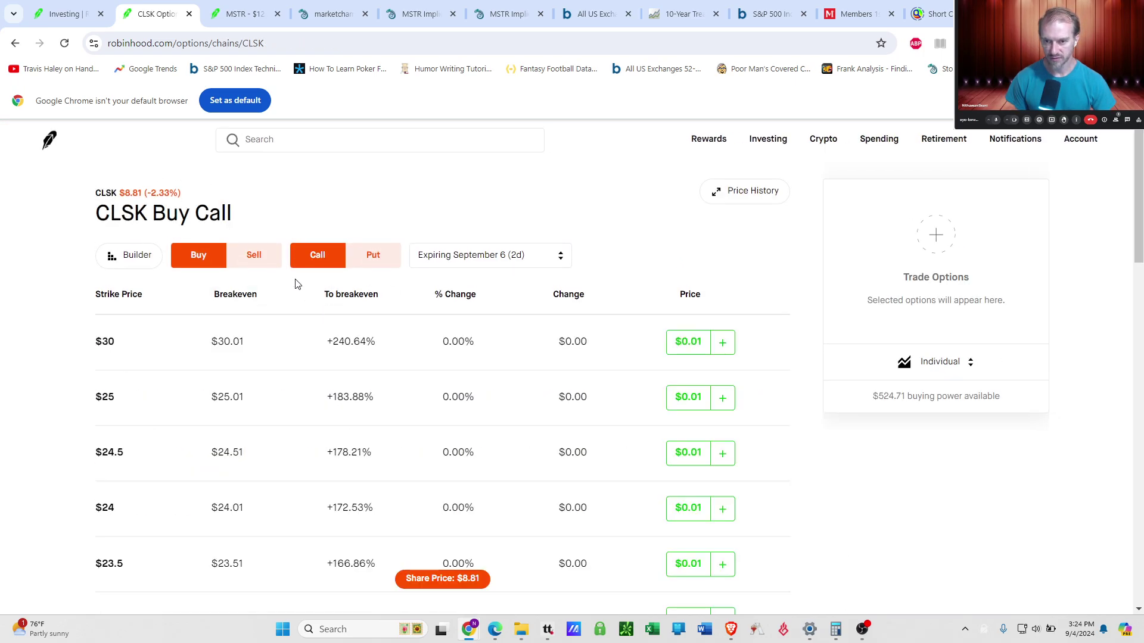
left_click(256, 262)
left_click(381, 256)
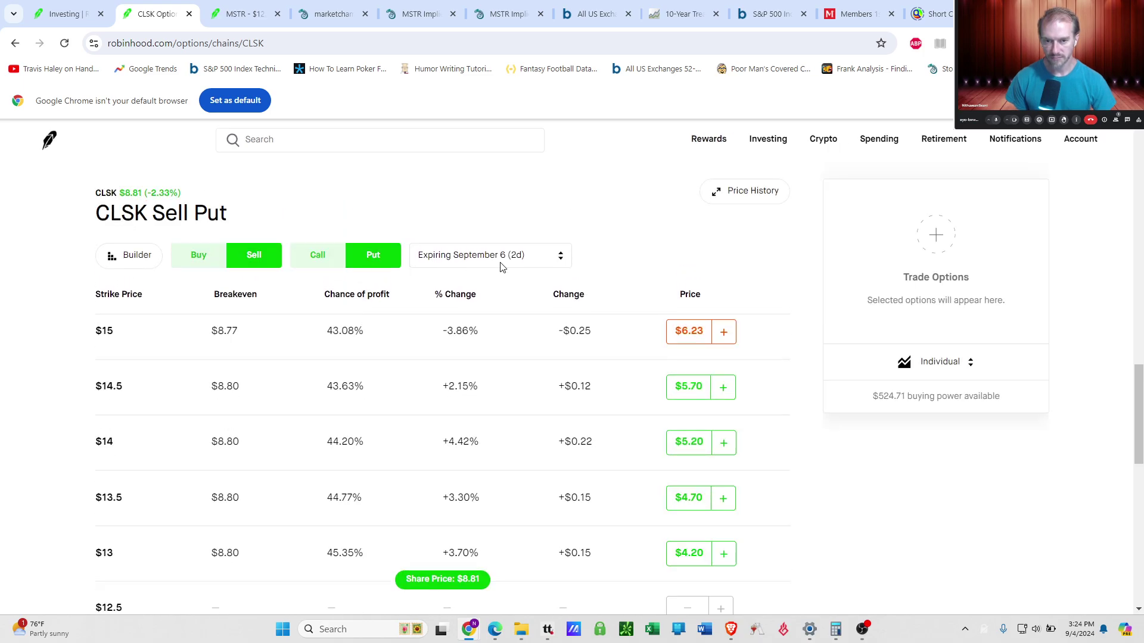
left_click(517, 256)
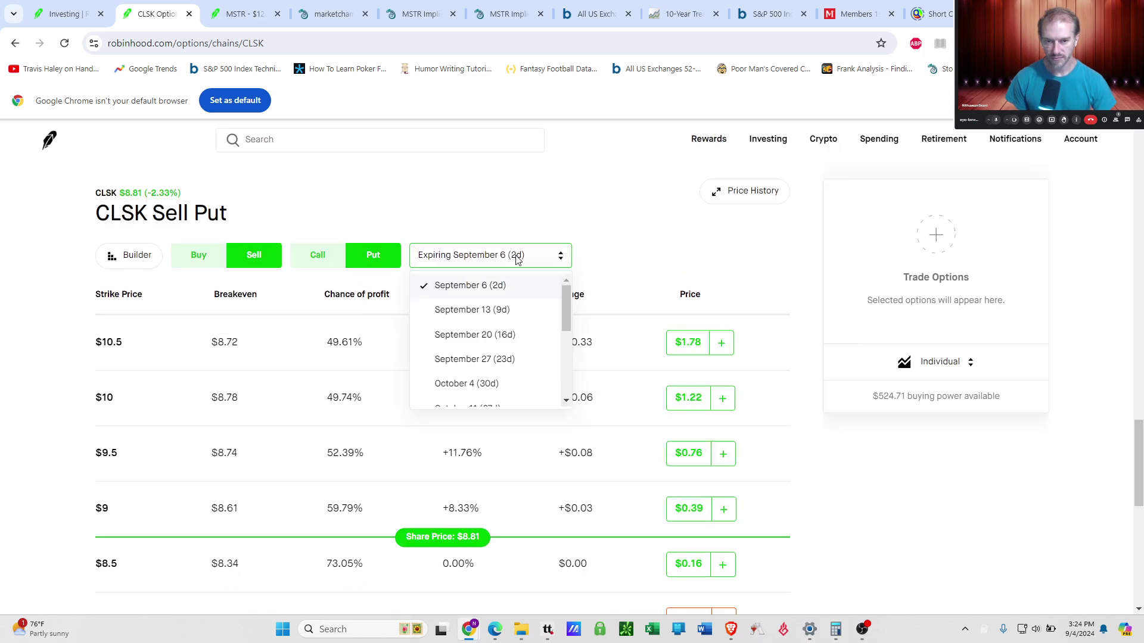
left_click(528, 286)
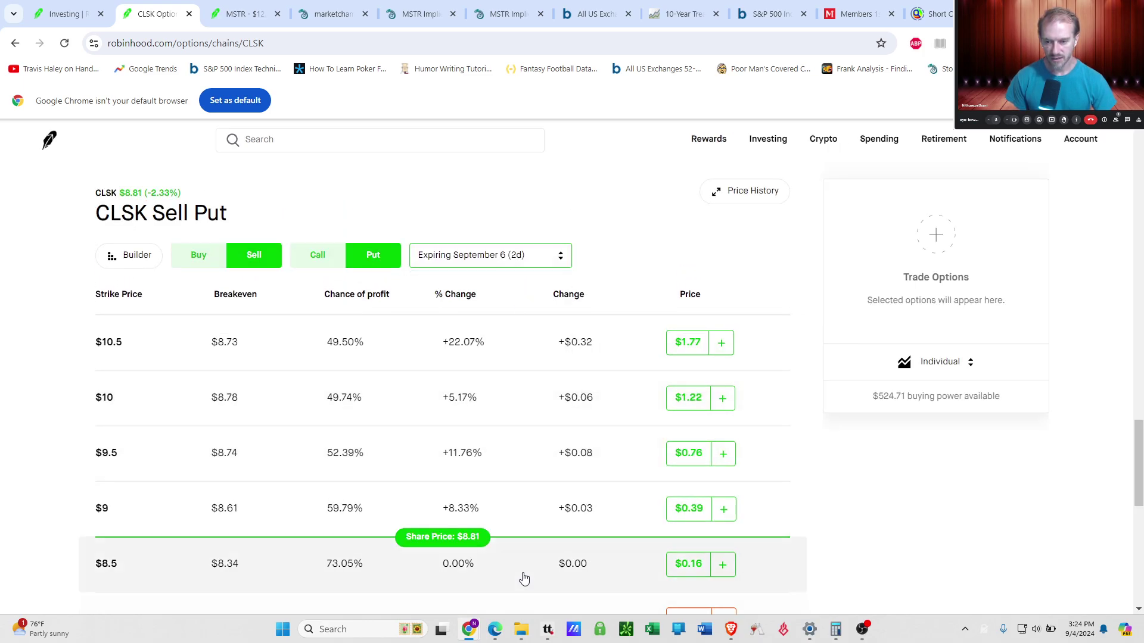
scroll(527, 571, "down", 1)
scroll(528, 571, "down", 1)
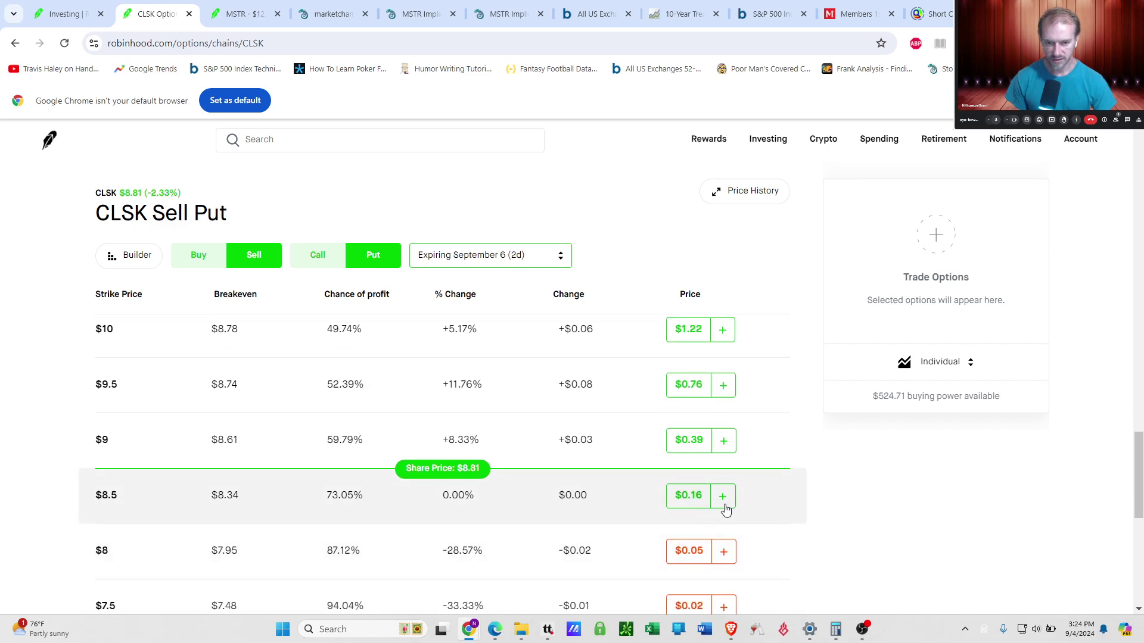
Stage and review a $8.5 September 6 cash-secured put, then return to Investing.
left_click(723, 498)
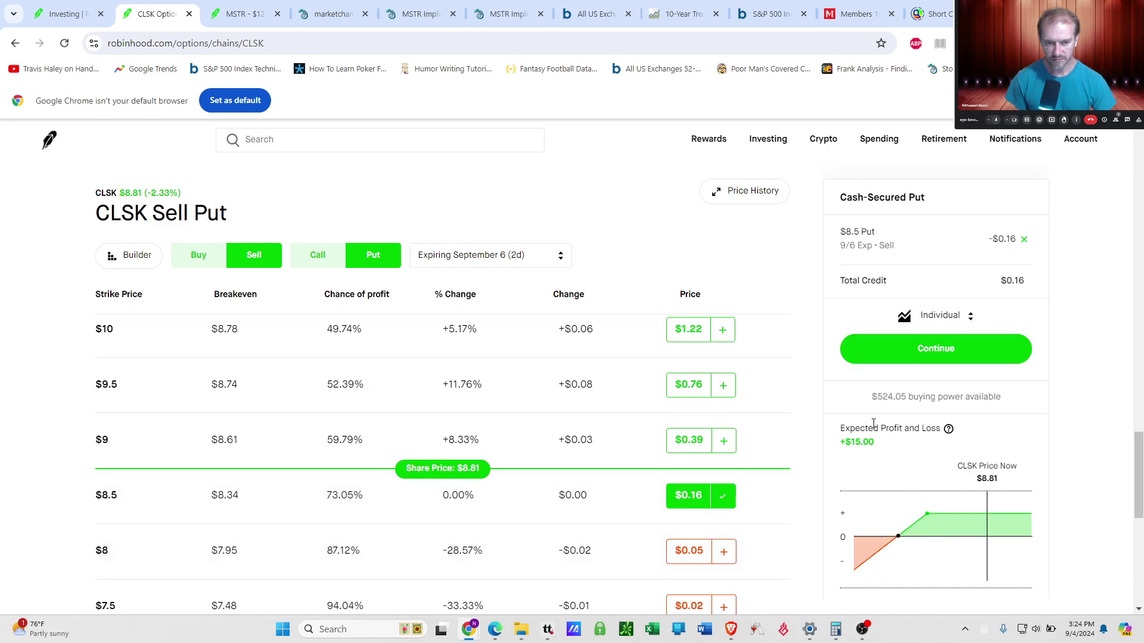
left_click(904, 354)
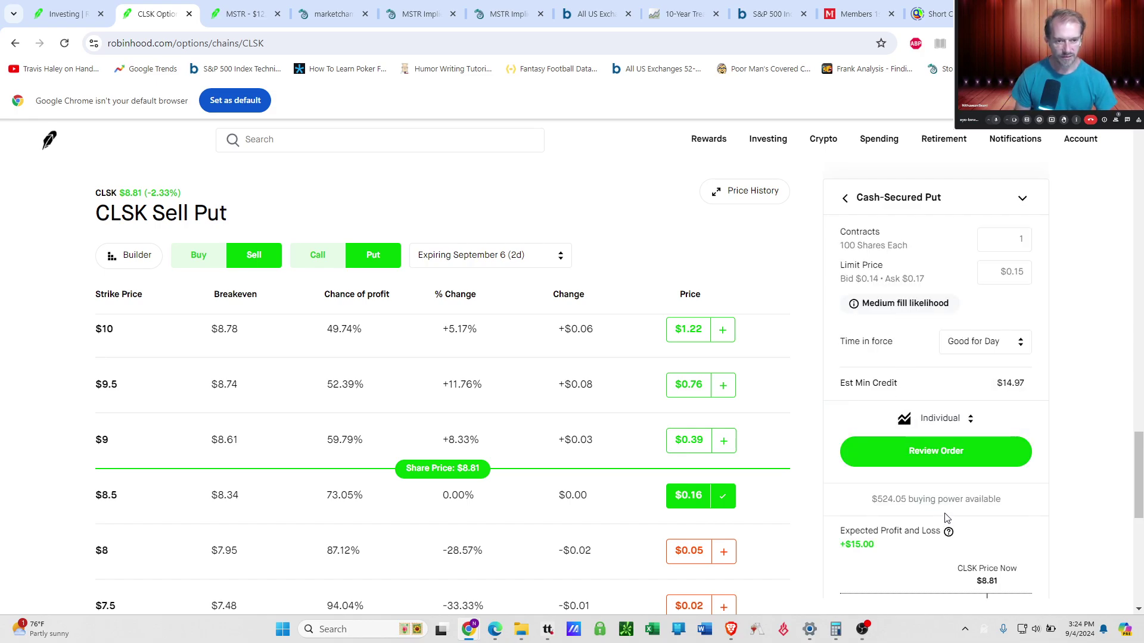
scroll(982, 495, "down", 1)
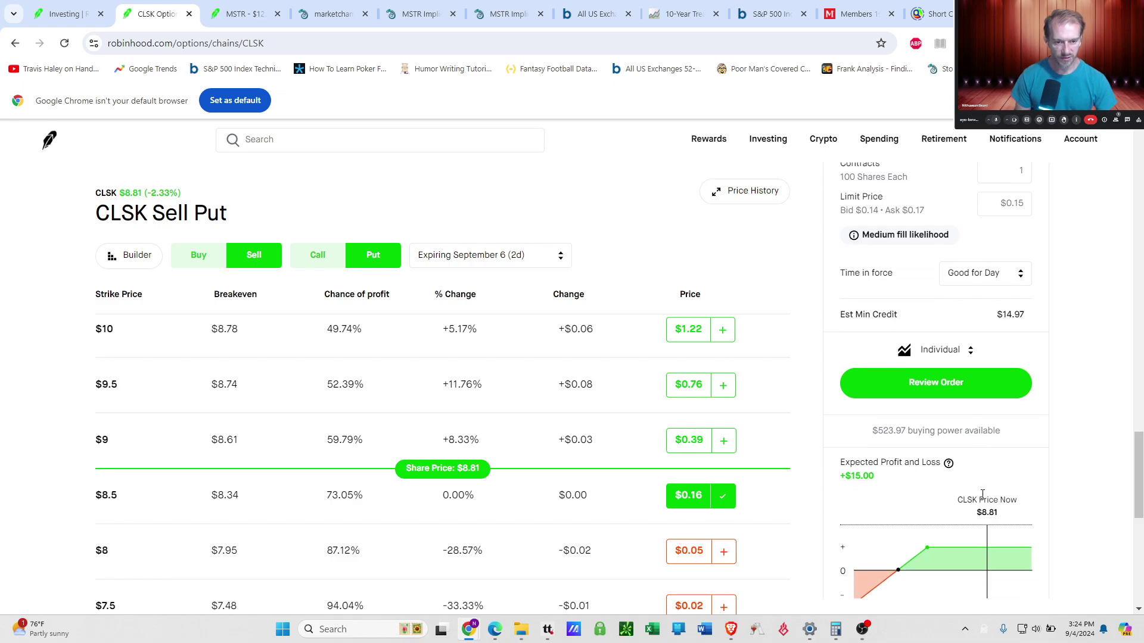
left_click(955, 383)
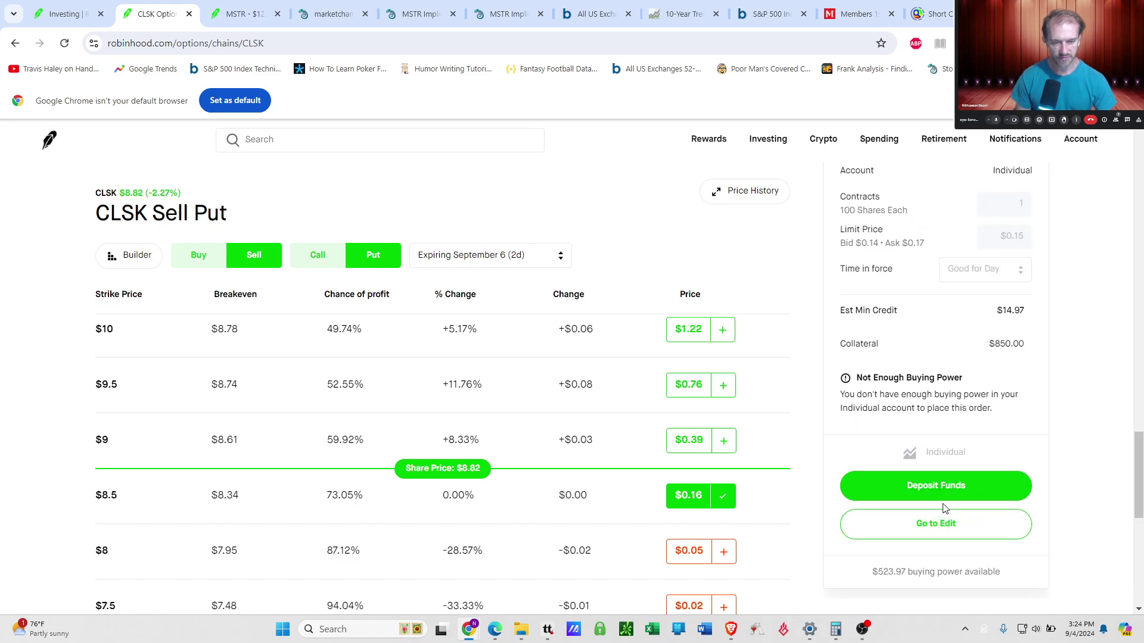
left_click(768, 143)
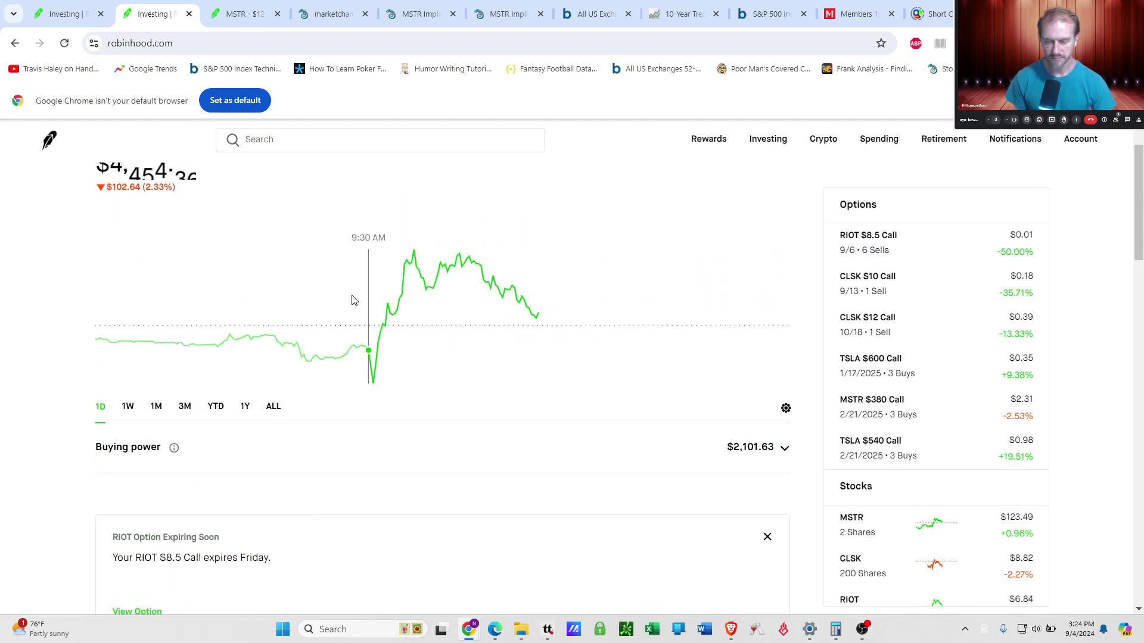
Expand the buying power breakdown, then open the Riot Platforms (RIOT) stock page.
left_click(574, 450)
scroll(544, 434, "down", 3)
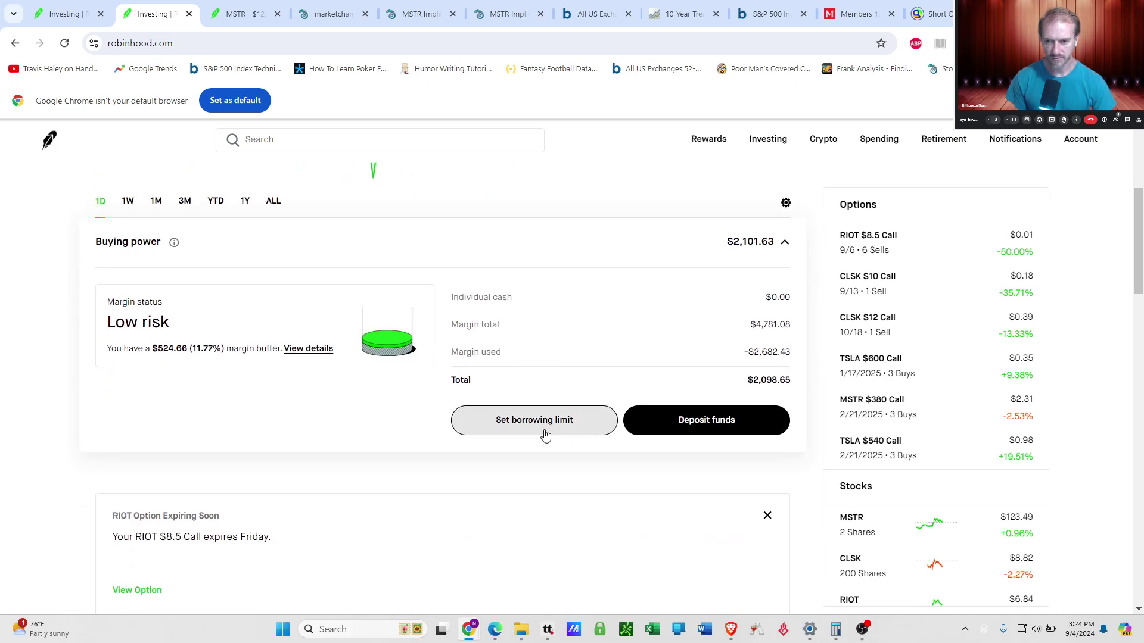
scroll(542, 430, "up", 1)
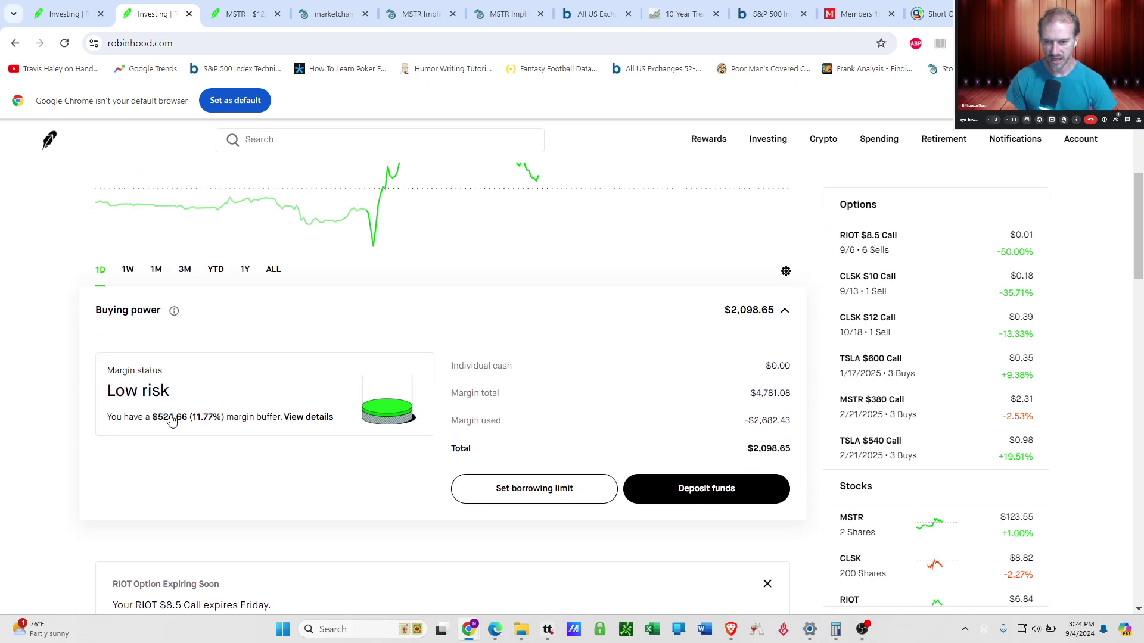
scroll(467, 417, "up", 3)
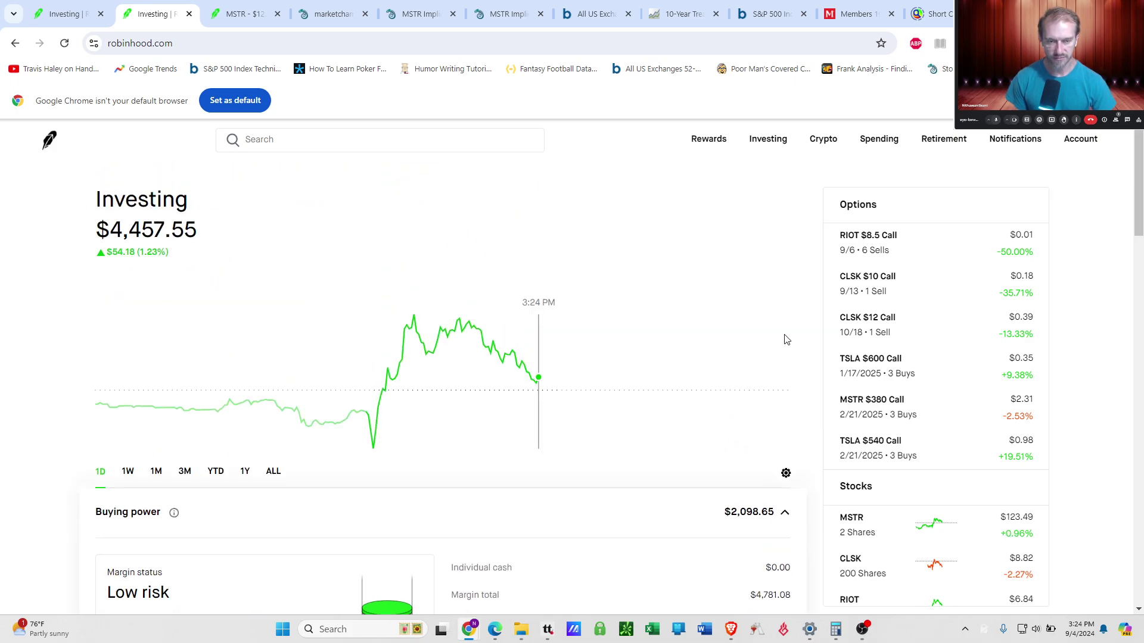
scroll(902, 452, "down", 3)
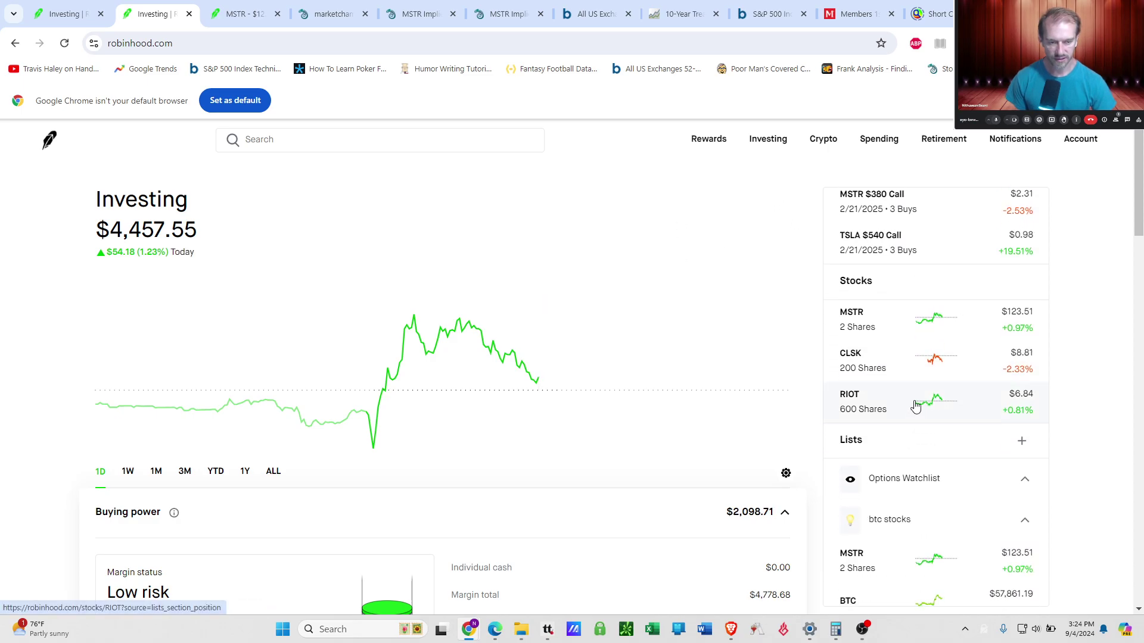
left_click(915, 406)
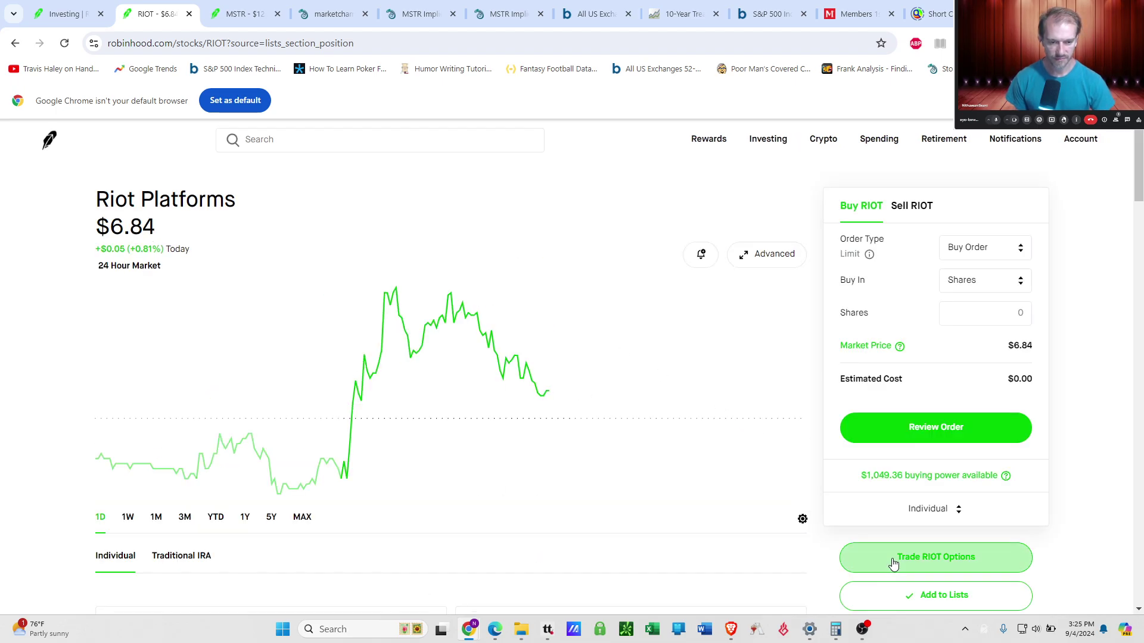
On the RIOT sell-put chain, stage the $6.5 September 6 put, then remove it.
left_click(852, 557)
left_click(262, 262)
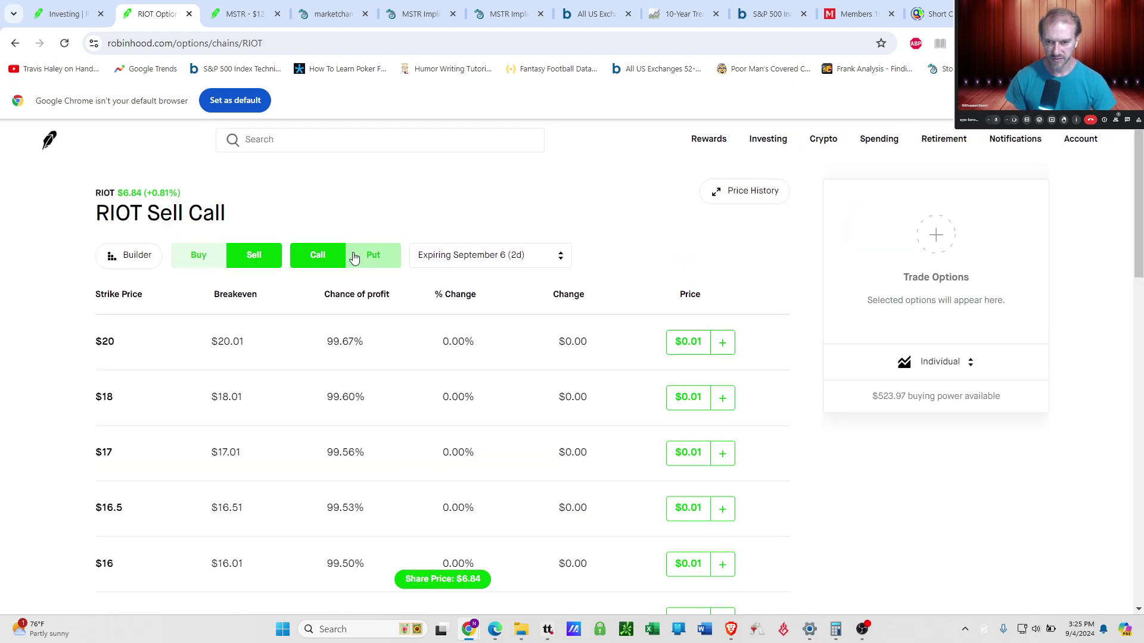
left_click(394, 261)
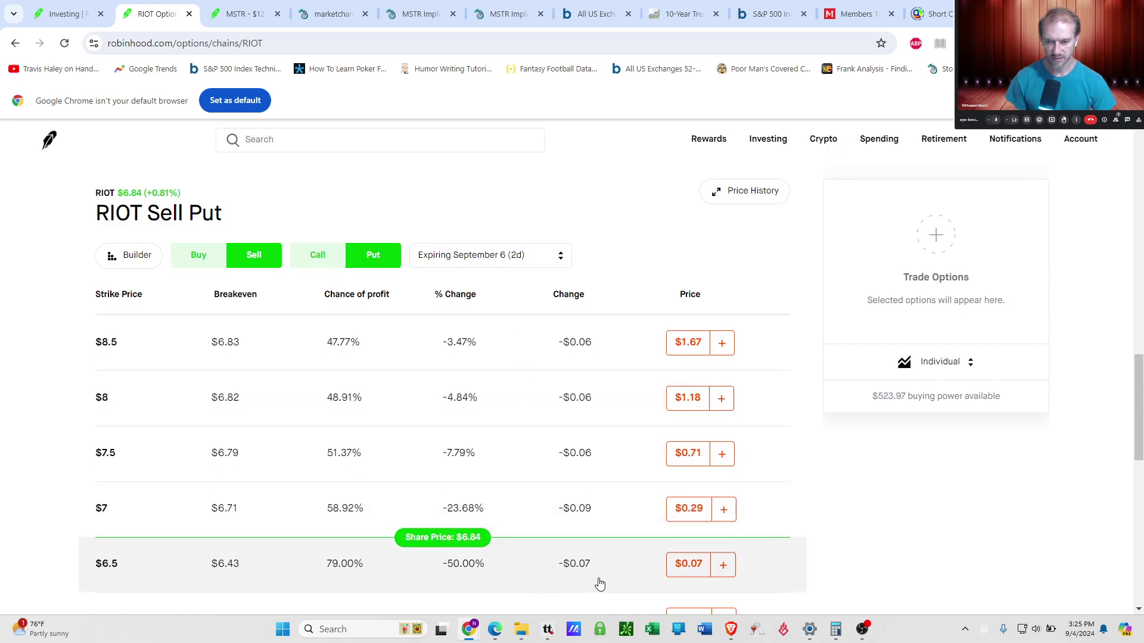
left_click(722, 566)
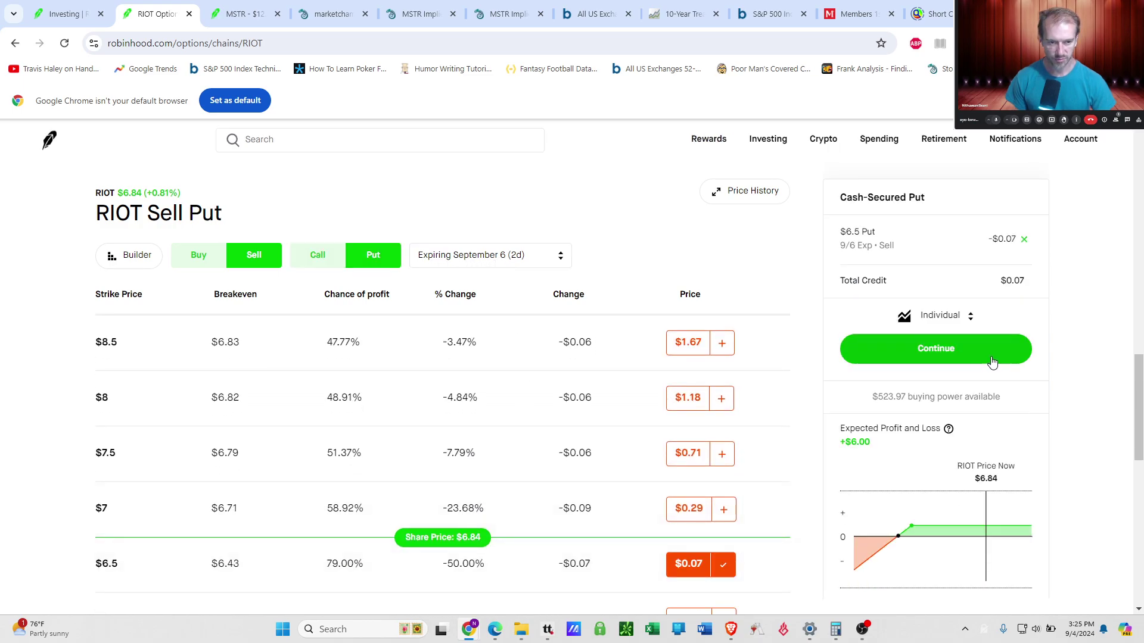
left_click(969, 353)
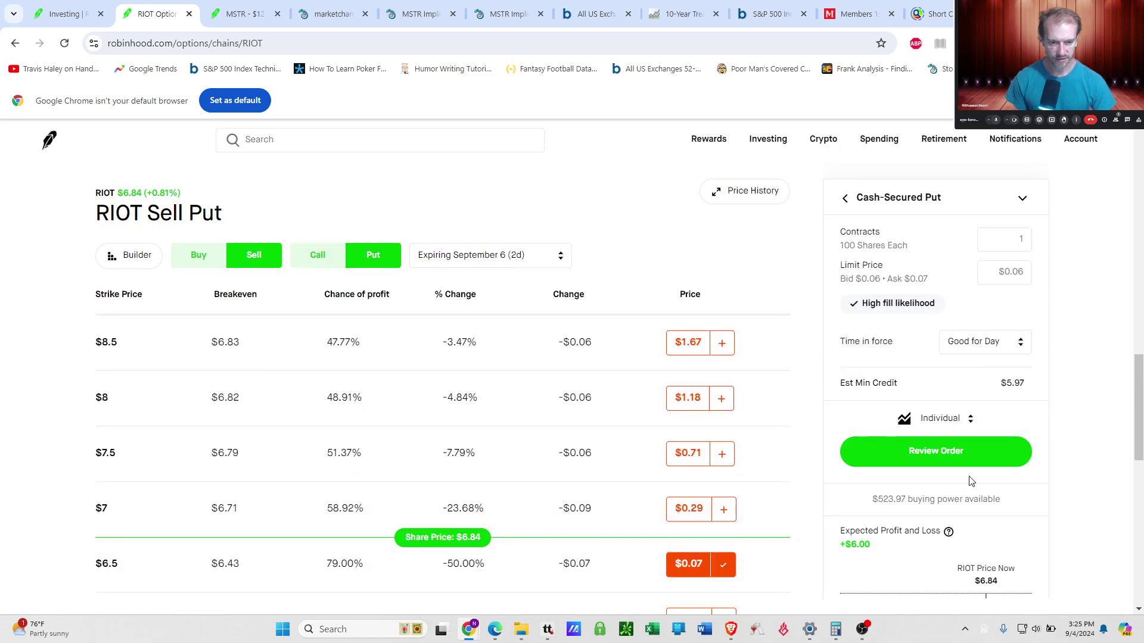
left_click(723, 569)
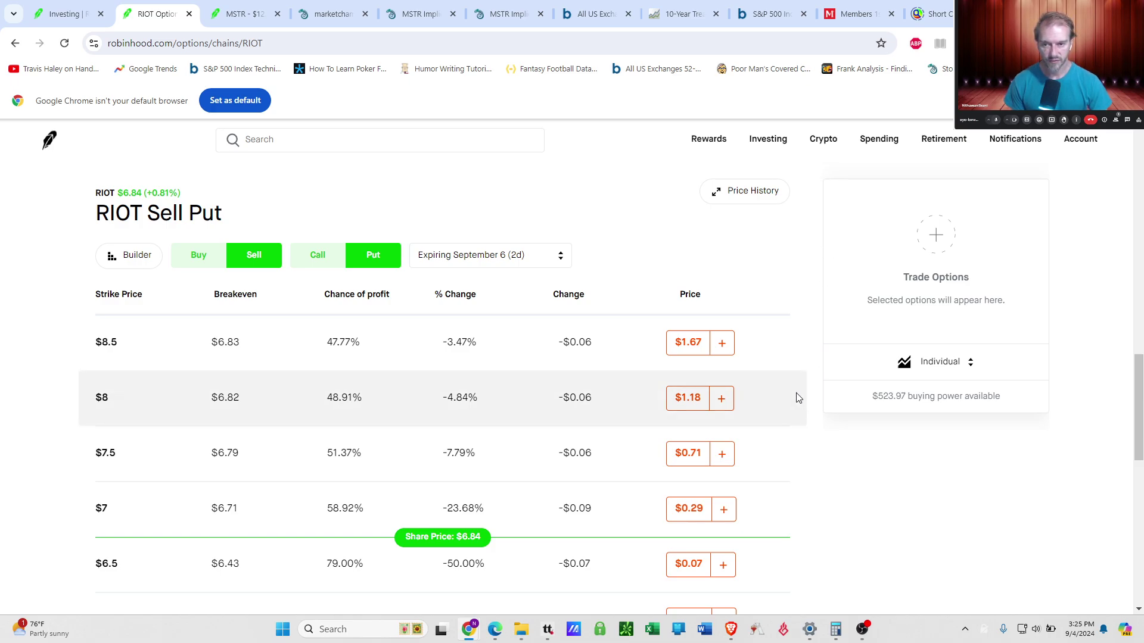
Switch to the October 18 expiration, stage the $5 put, then clear it.
left_click(511, 255)
scroll(524, 360, "down", 1)
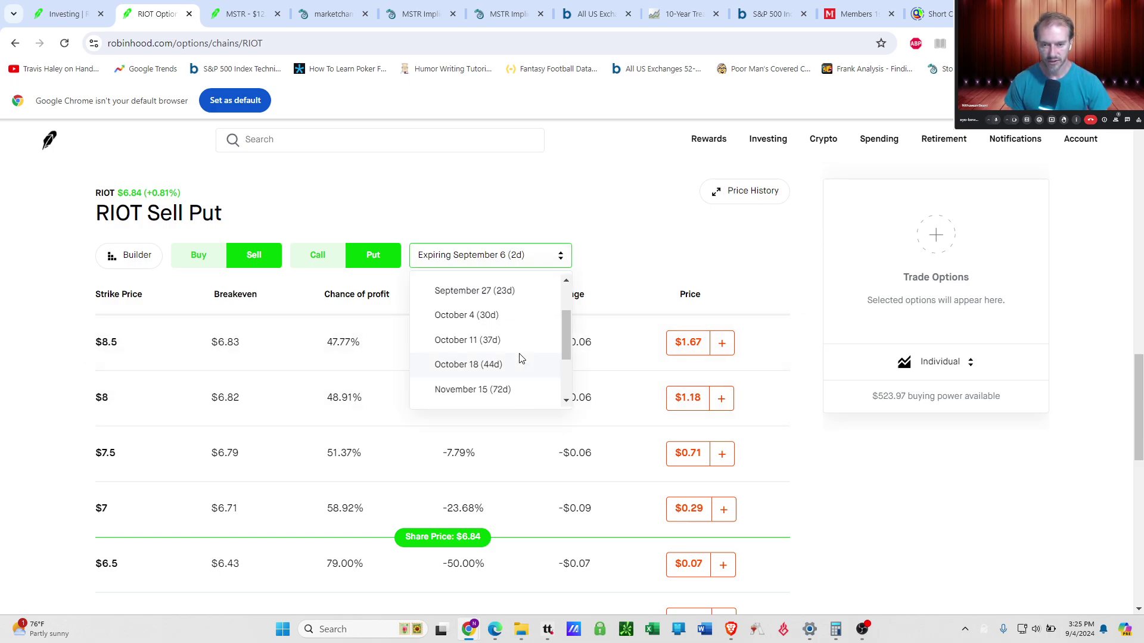
left_click(511, 366)
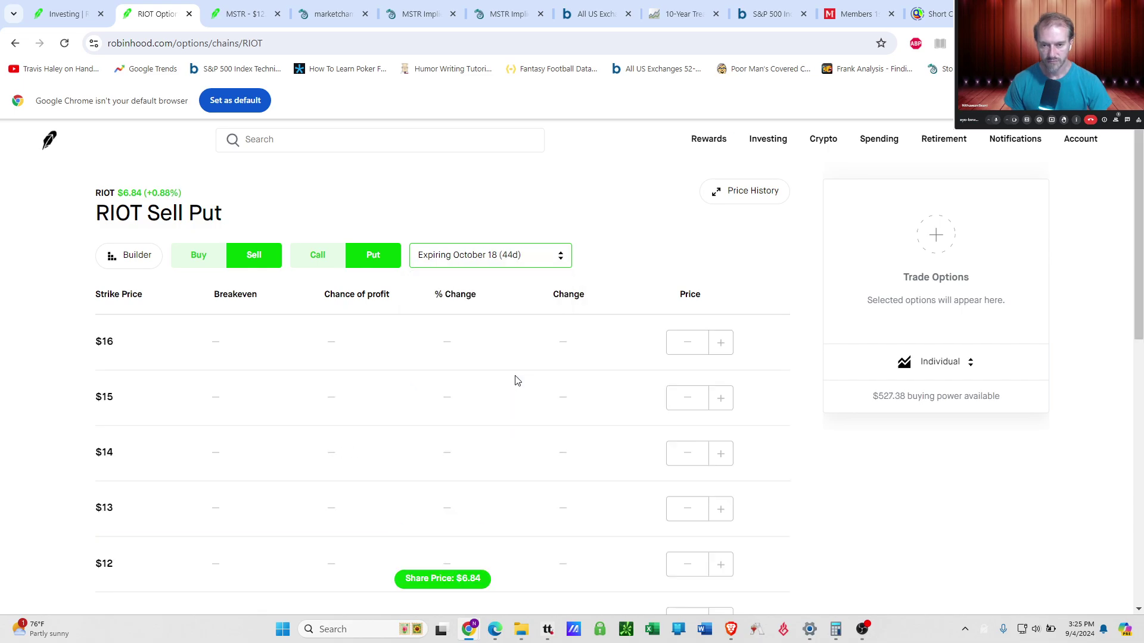
scroll(526, 425, "down", 3)
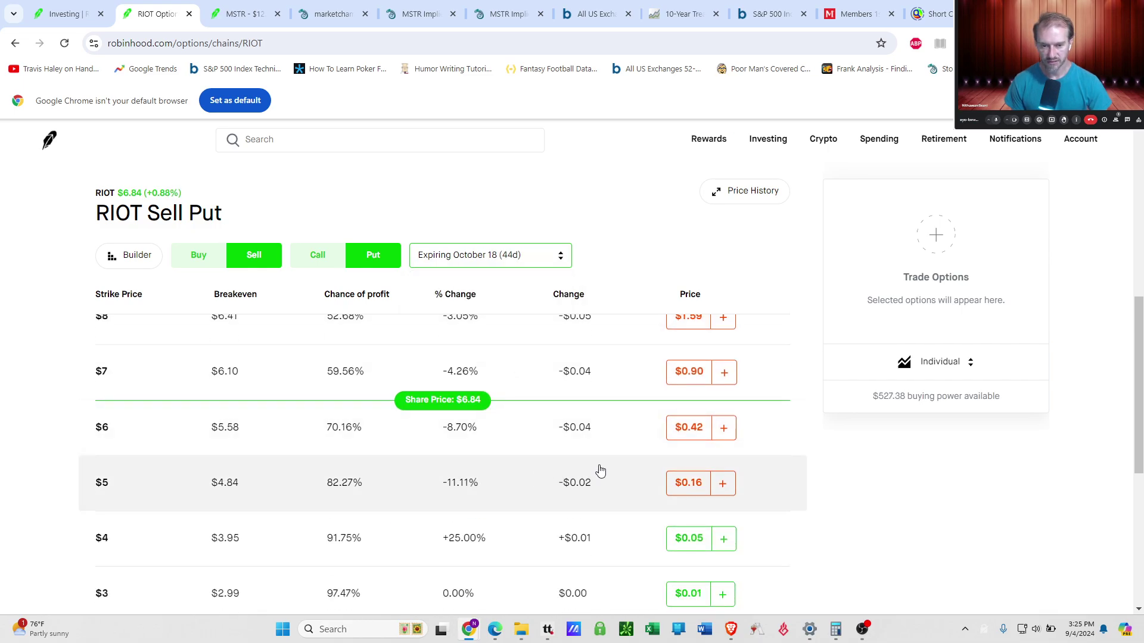
left_click(708, 491)
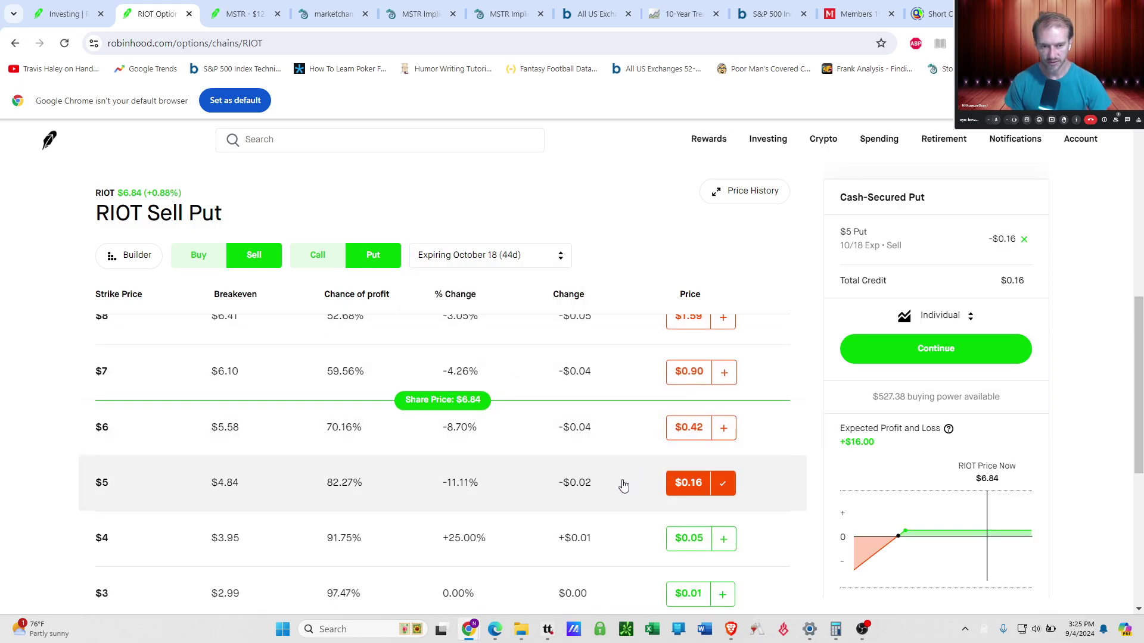
left_click(954, 355)
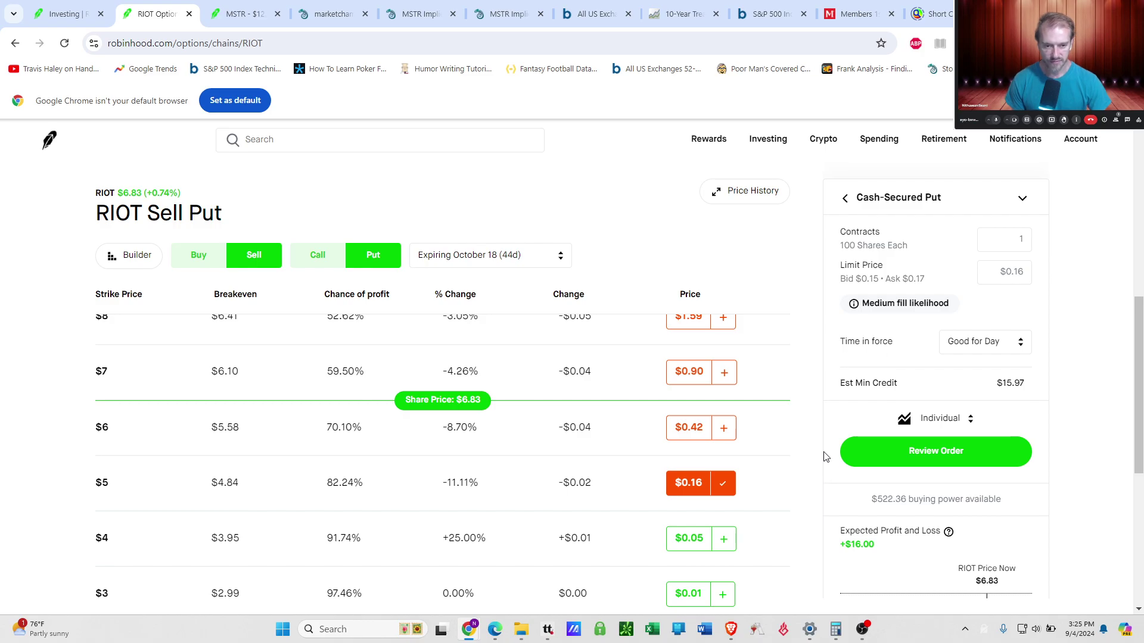
left_click(724, 484)
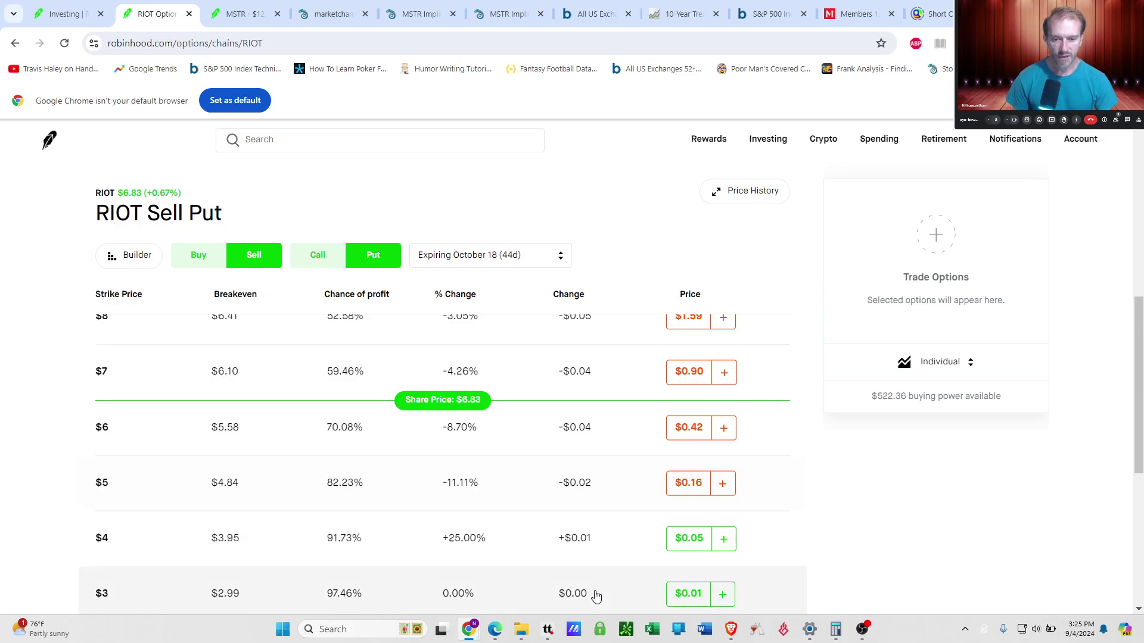
Switch to tastytrade and select the short MSTR Sep 6 131 call position.
left_click(547, 629)
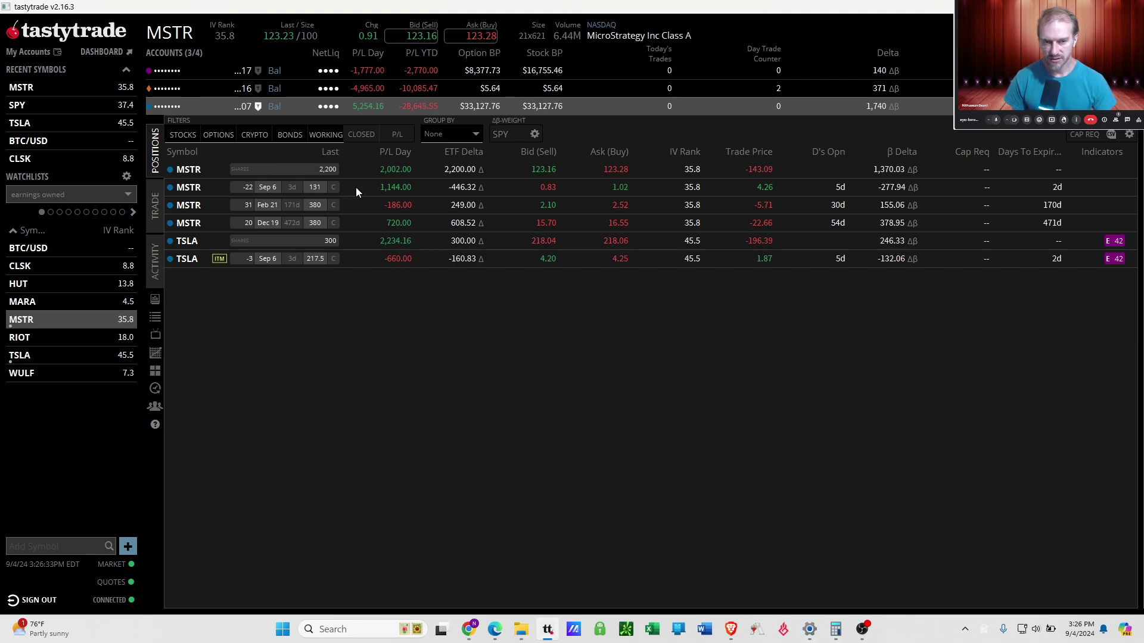
left_click(357, 187)
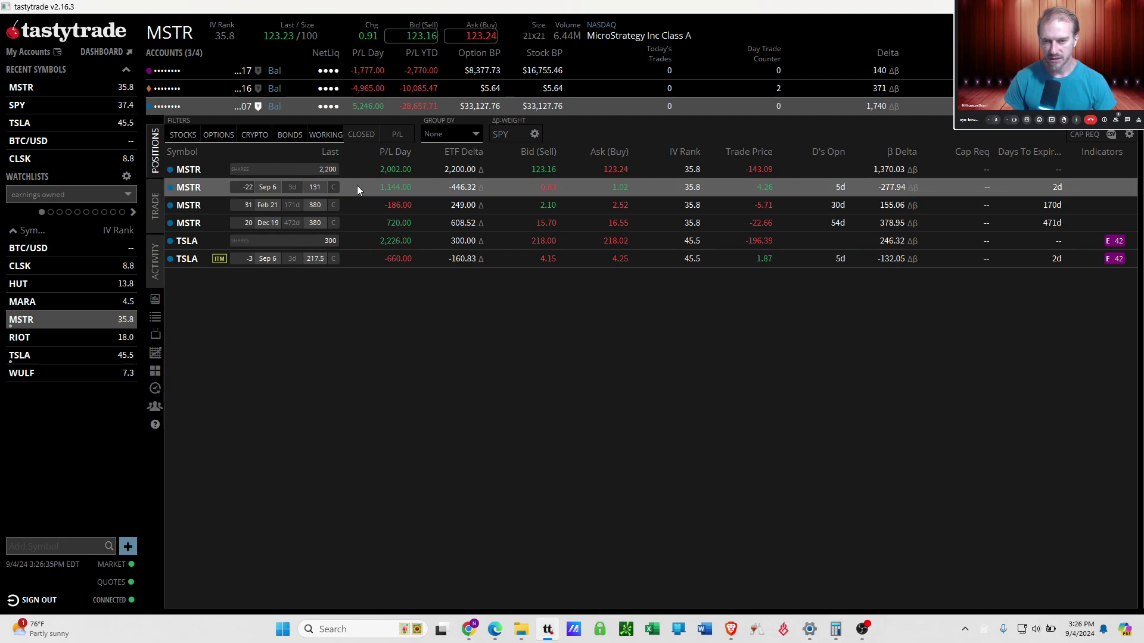
Stage a full buy-to-close of the 22 MSTR Sep 6 131 calls at 0.96.
right_click(357, 188)
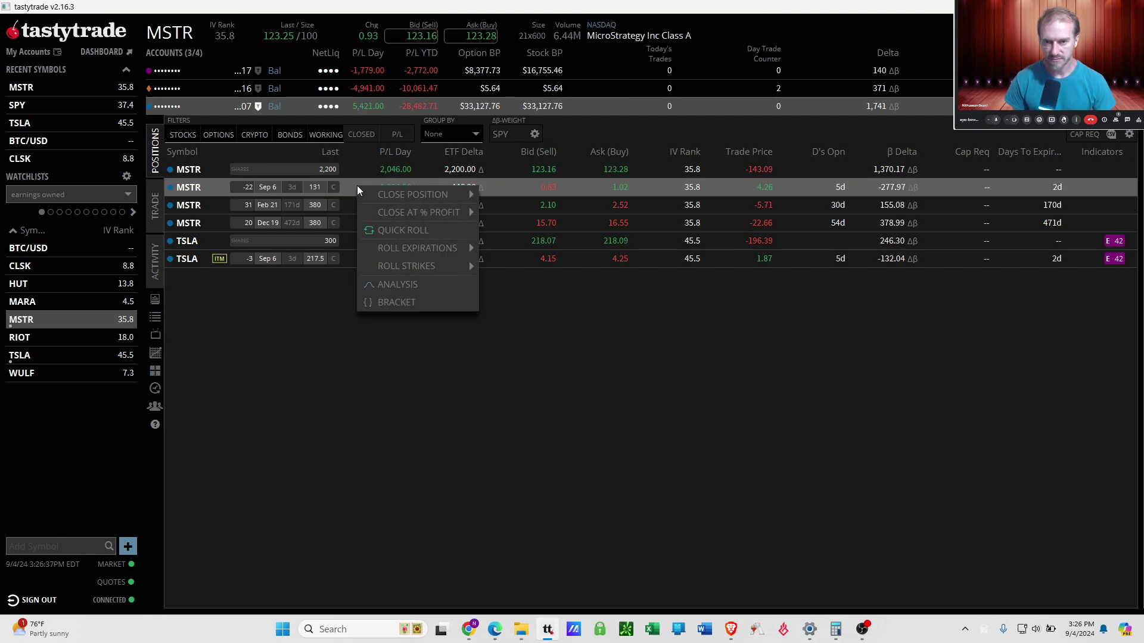
mouse_move(368, 193)
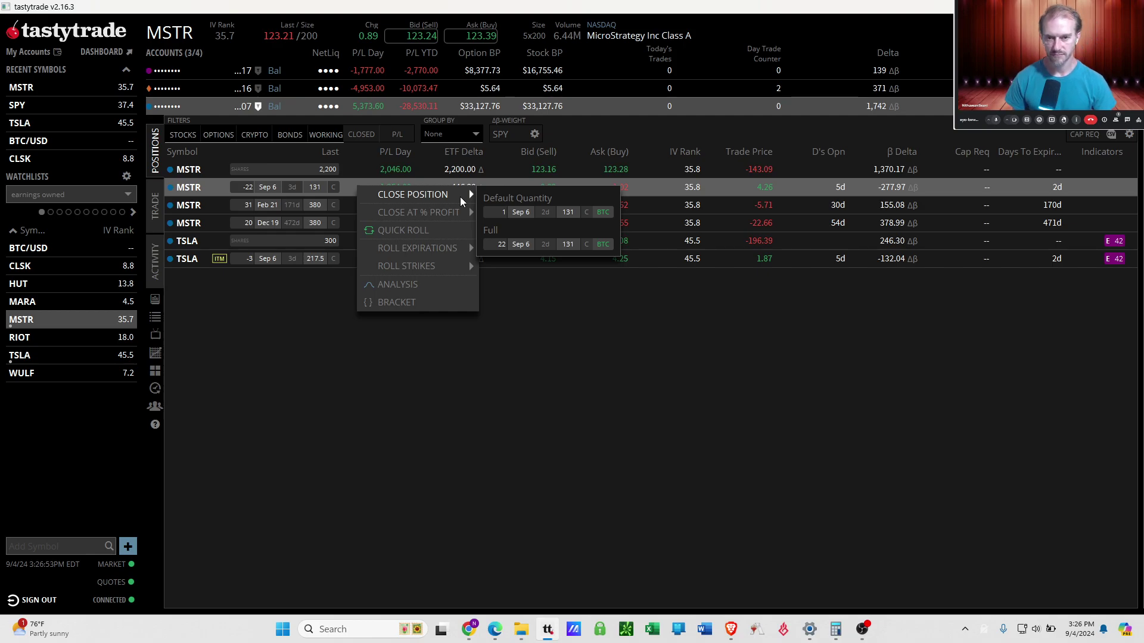
left_click(528, 244)
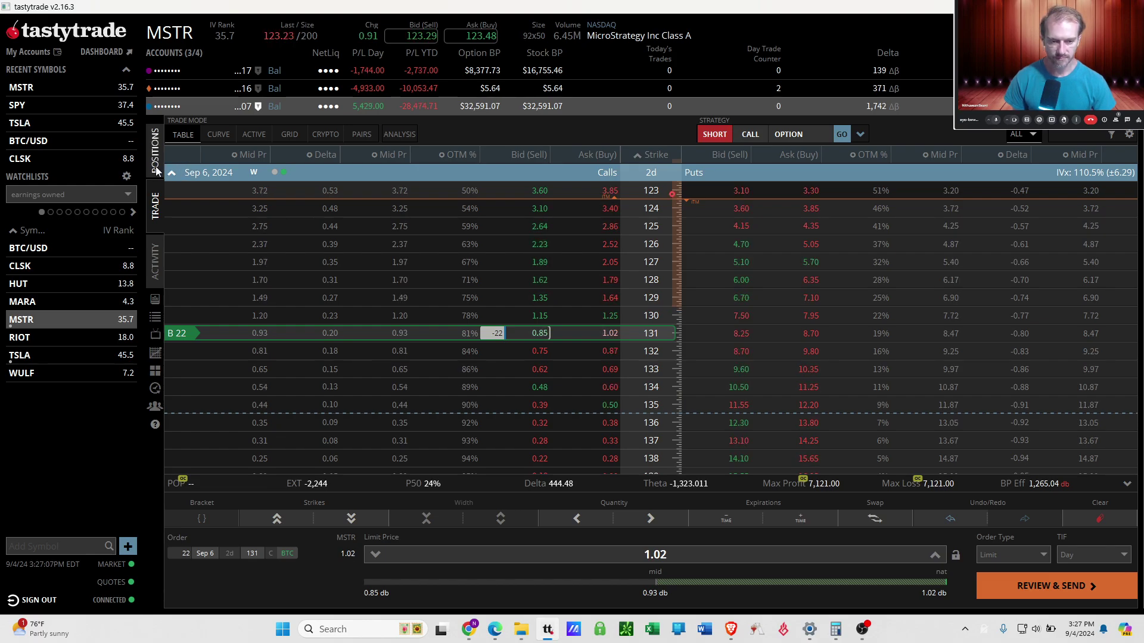
left_click(676, 581)
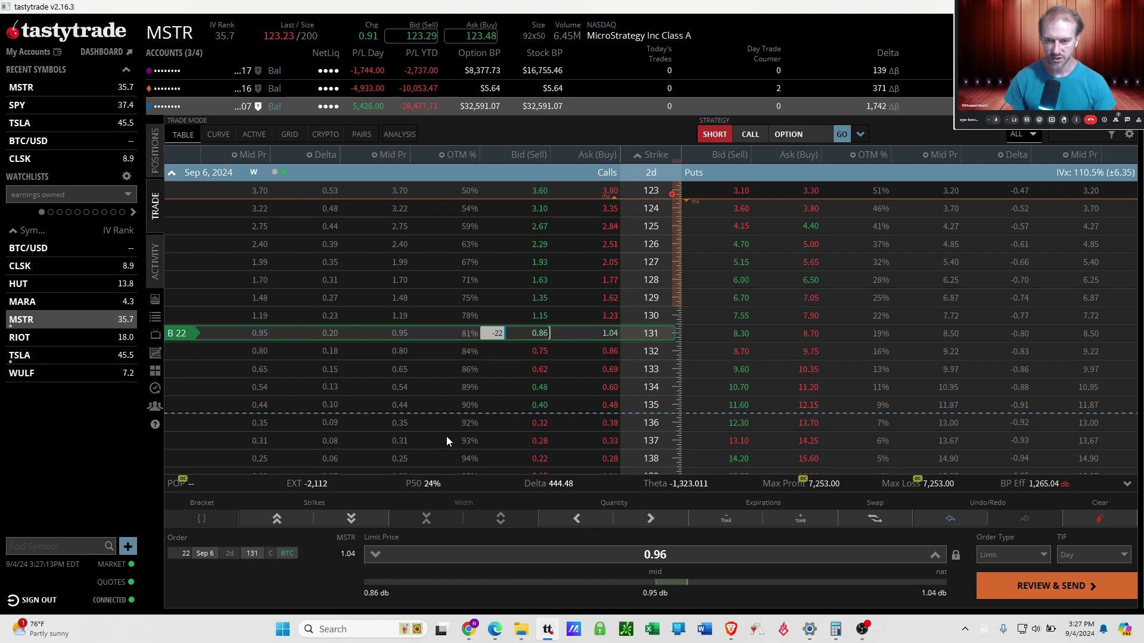
From the MSTR Sep 6 chain, stage a short 124 call instead, then return to positions.
left_click(155, 158)
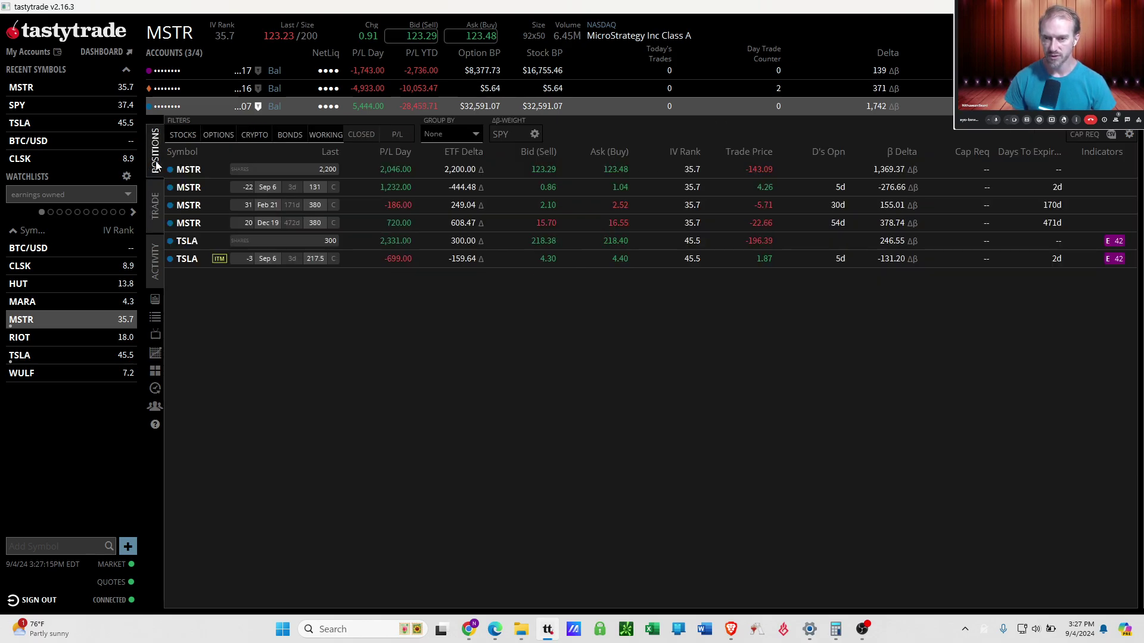
left_click(212, 190)
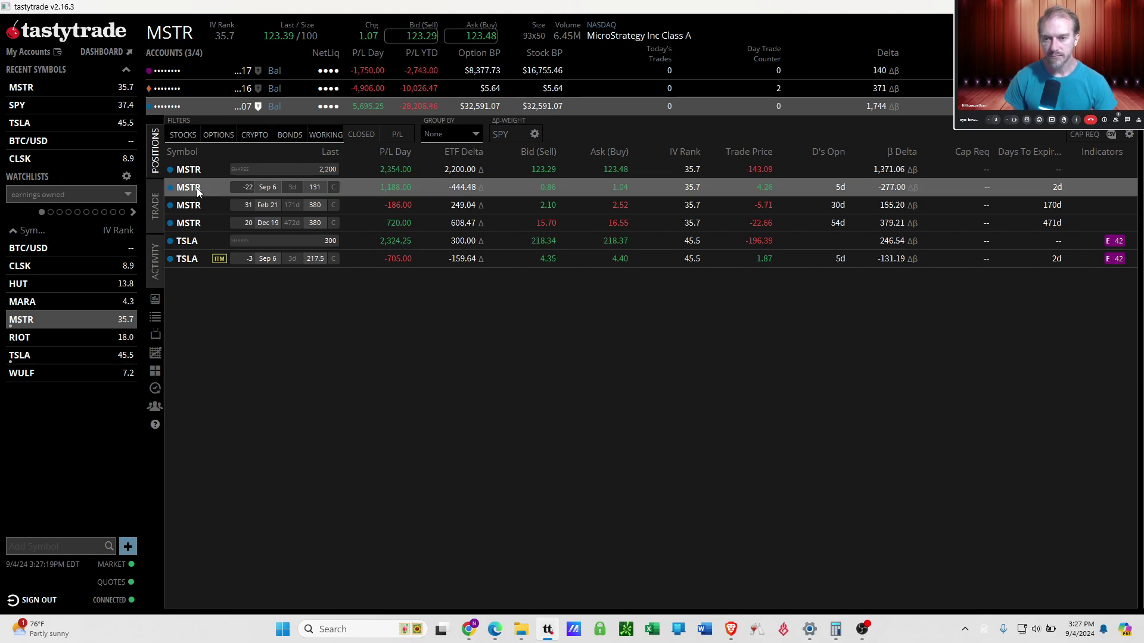
left_click(154, 207)
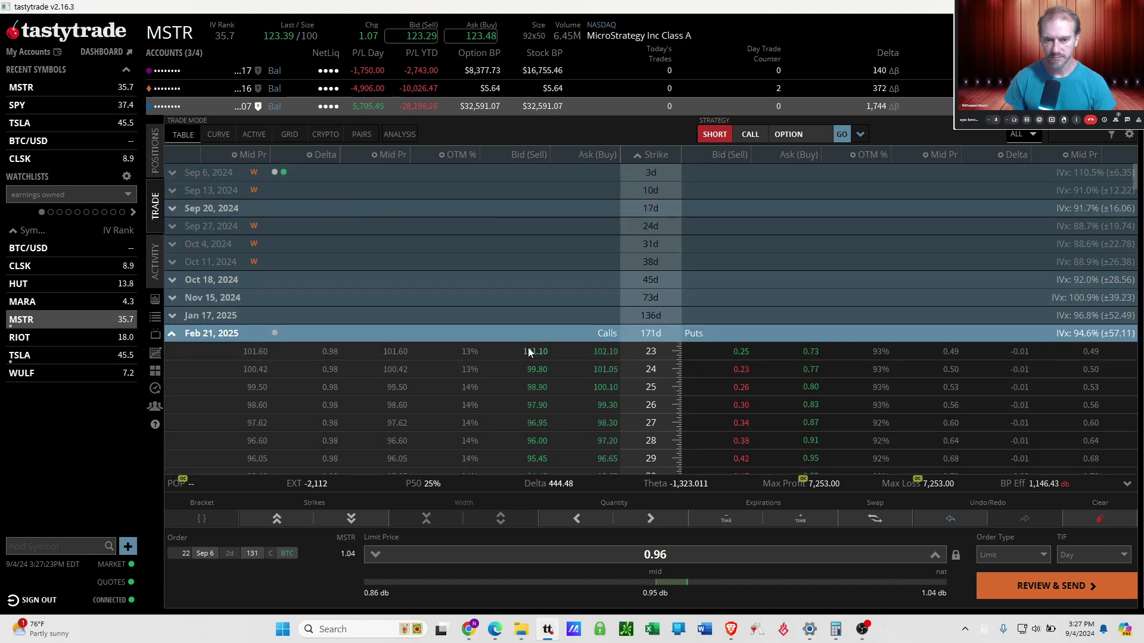
left_click(530, 335)
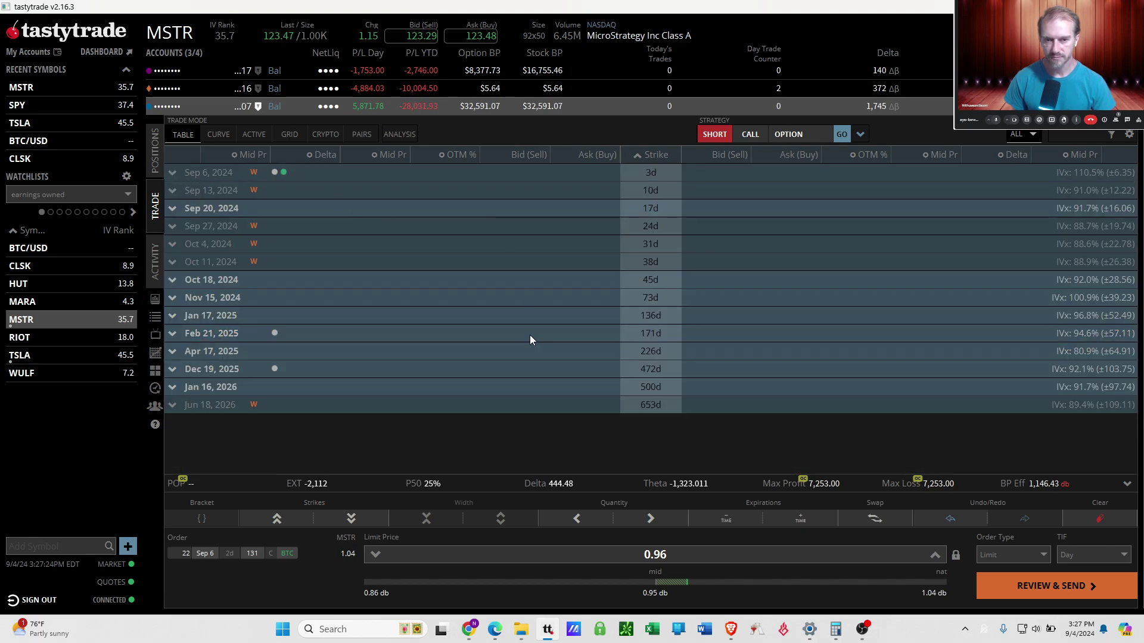
left_click(664, 174)
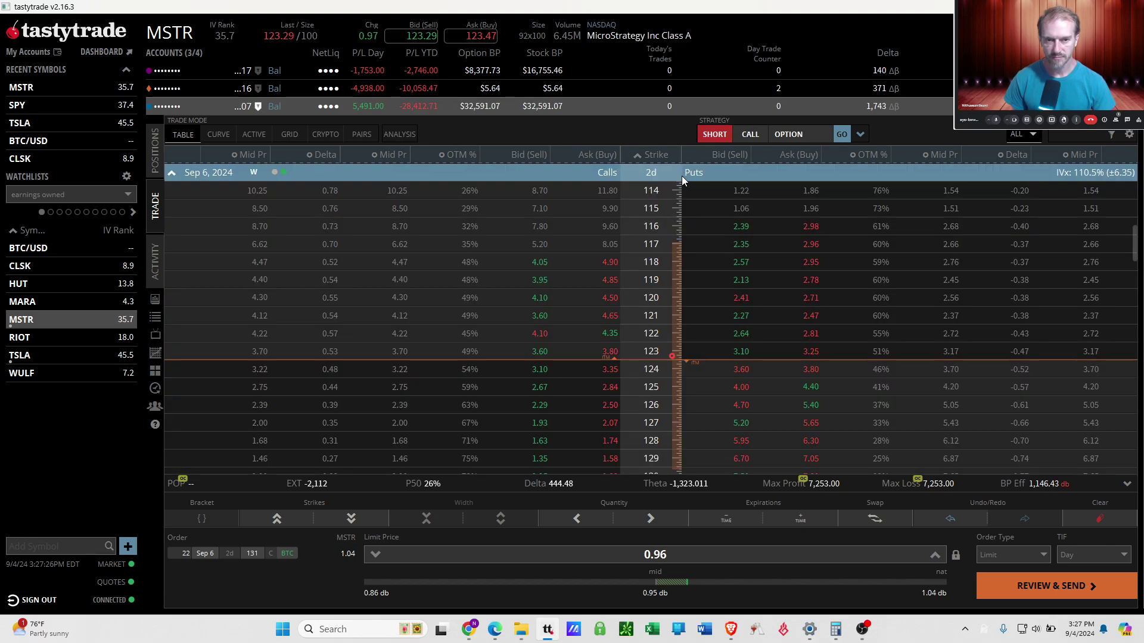
left_click(842, 135)
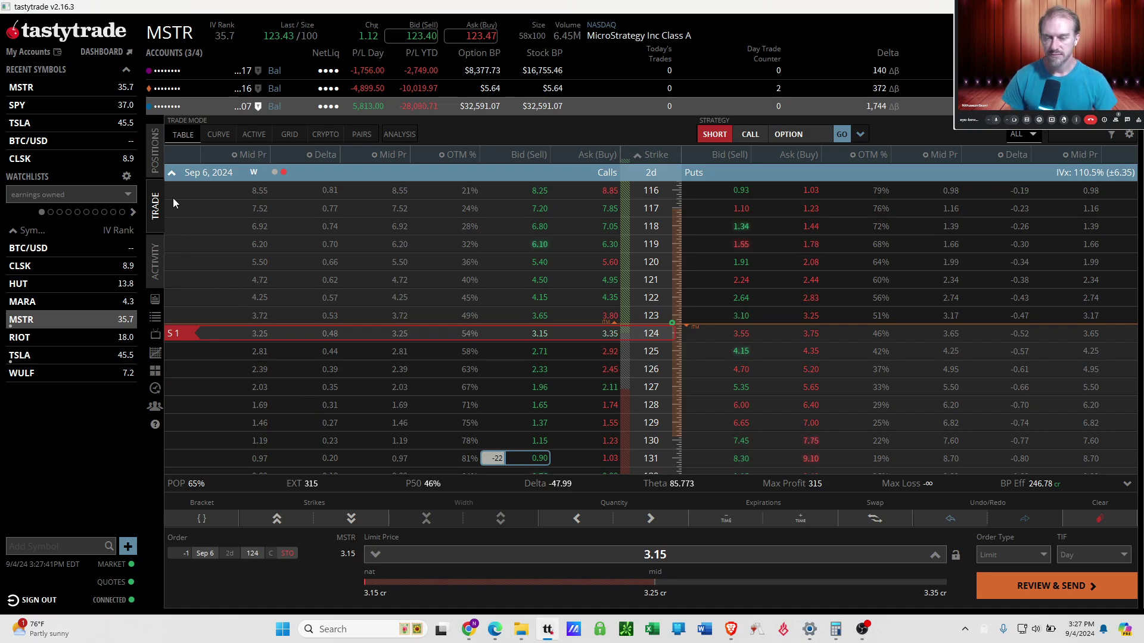
left_click(155, 168)
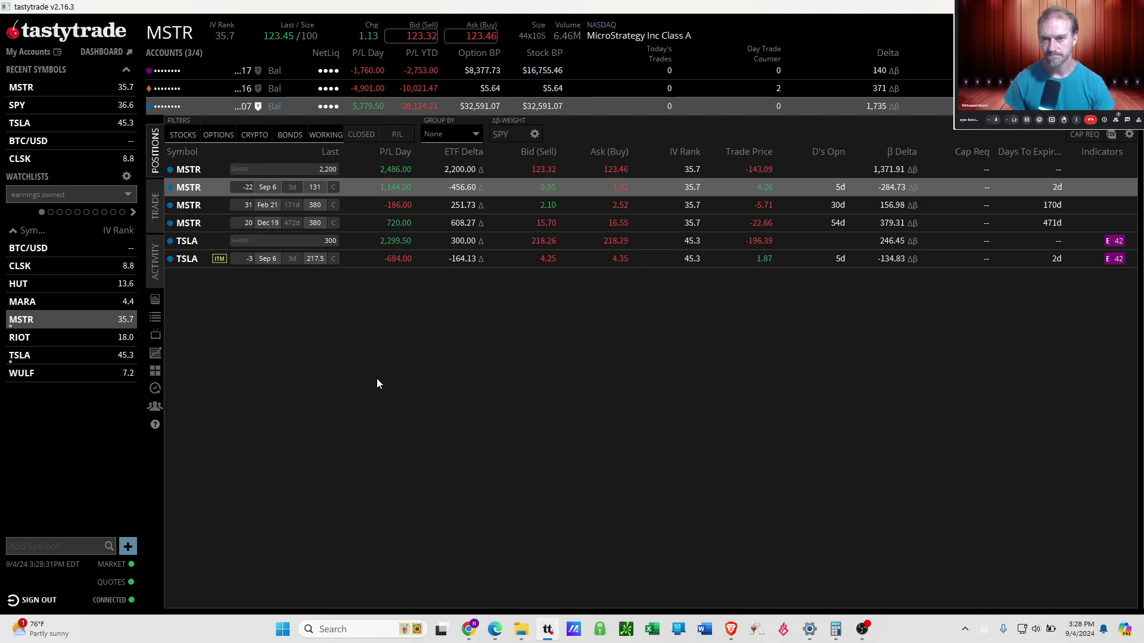
left_click(159, 358)
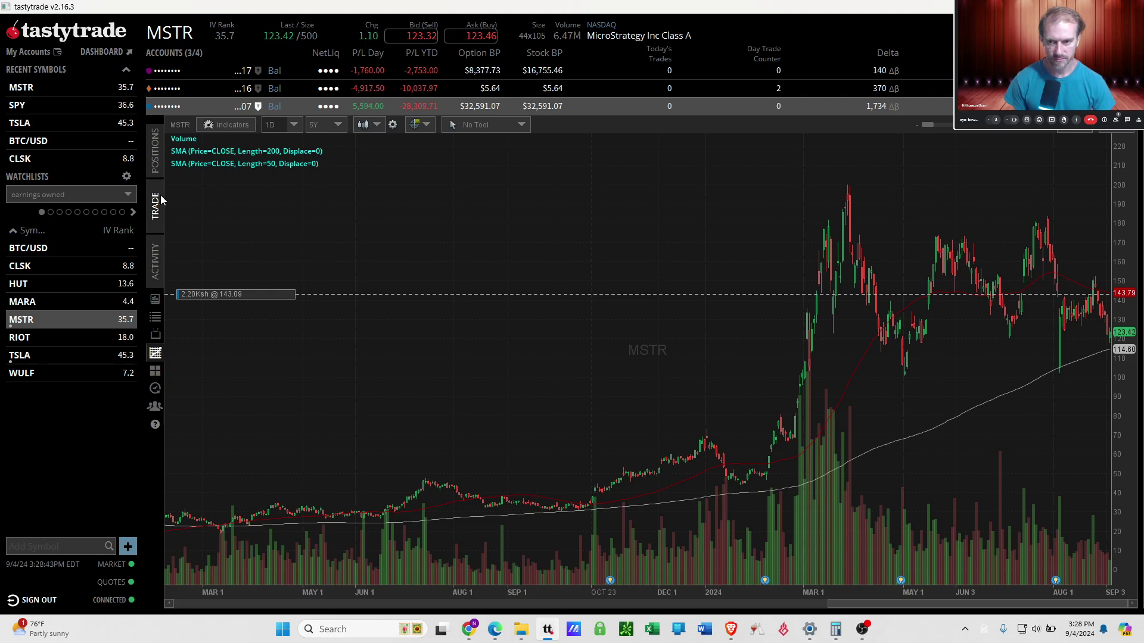
left_click(159, 171)
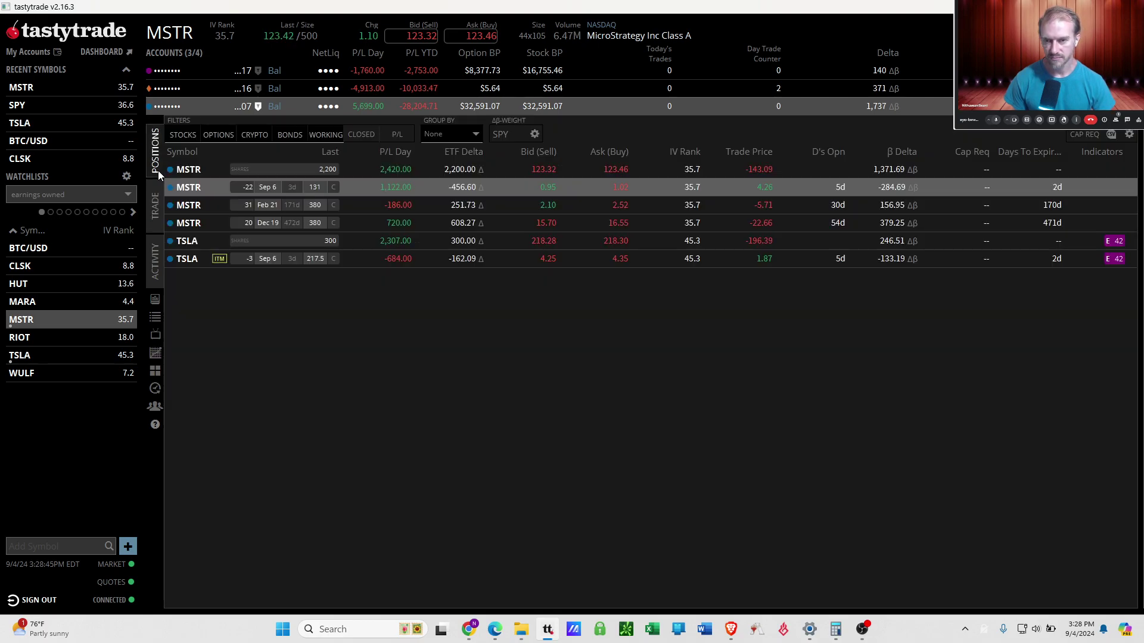
Buy to close 2 MSTR Sep 6 131 calls at the 0.99 mid, then reopen the chain.
right_click(220, 185)
mouse_move(338, 196)
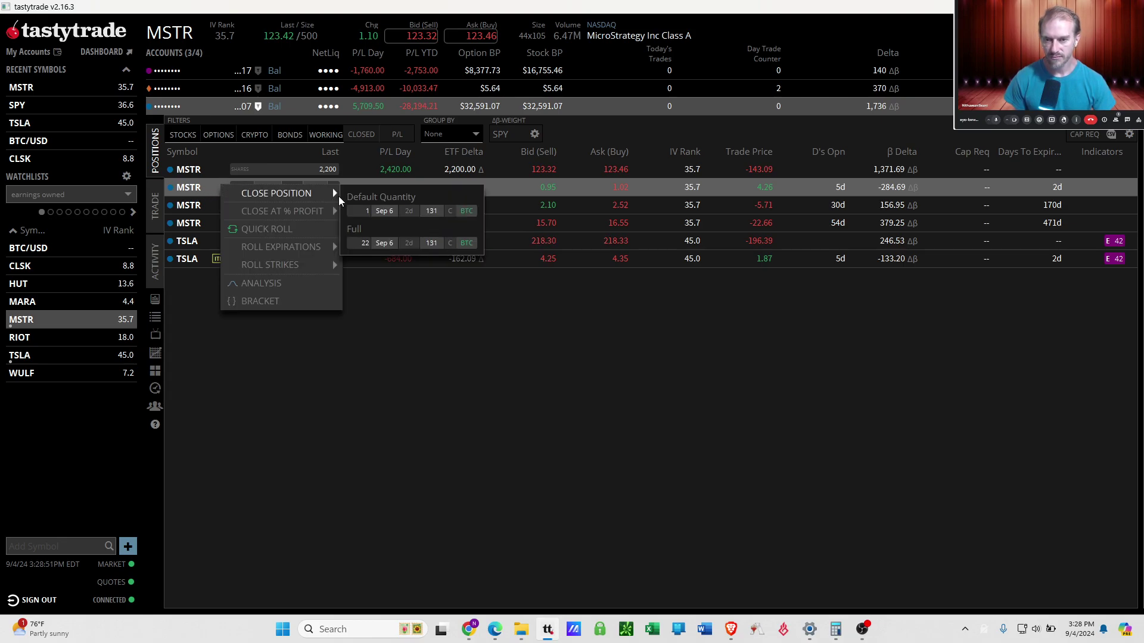
left_click(398, 212)
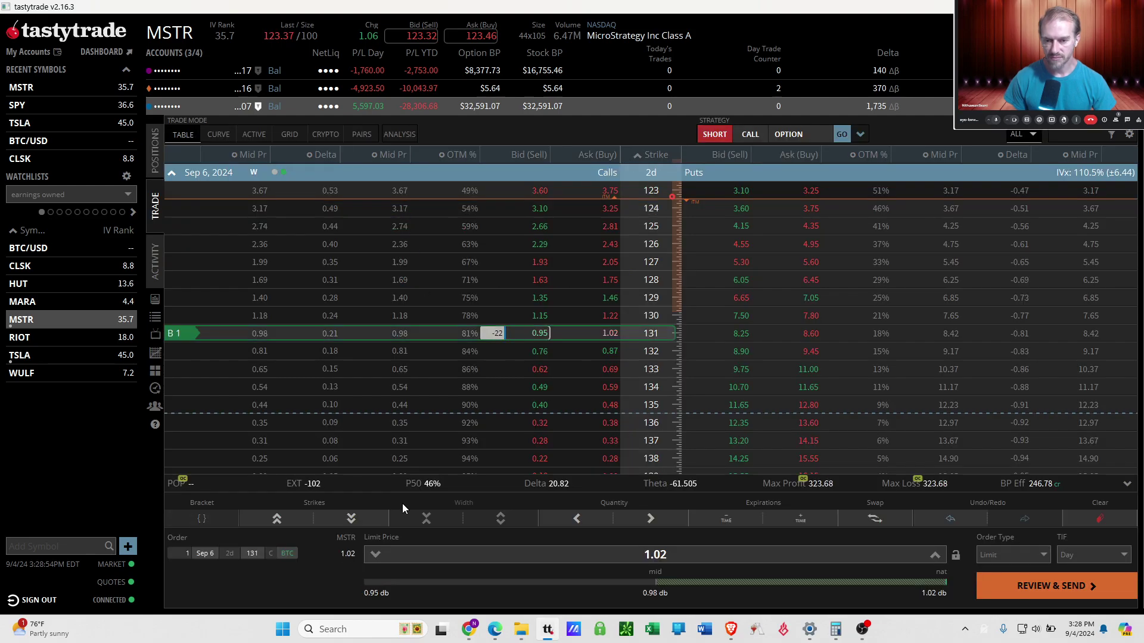
left_click(189, 554)
type("2")
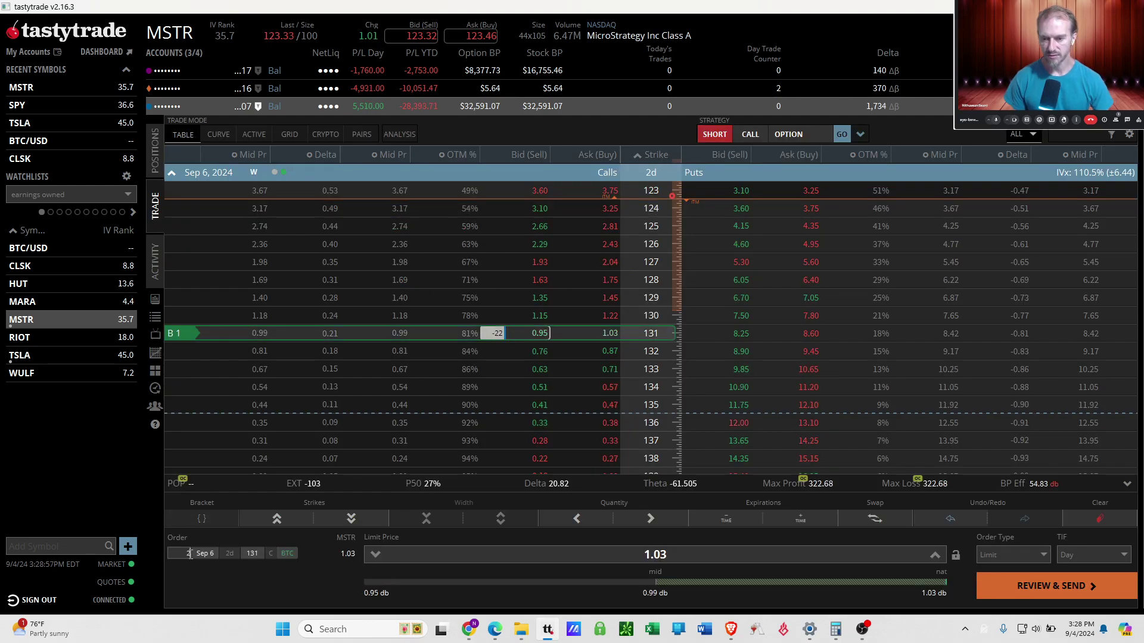
left_click(663, 570)
left_click(1039, 587)
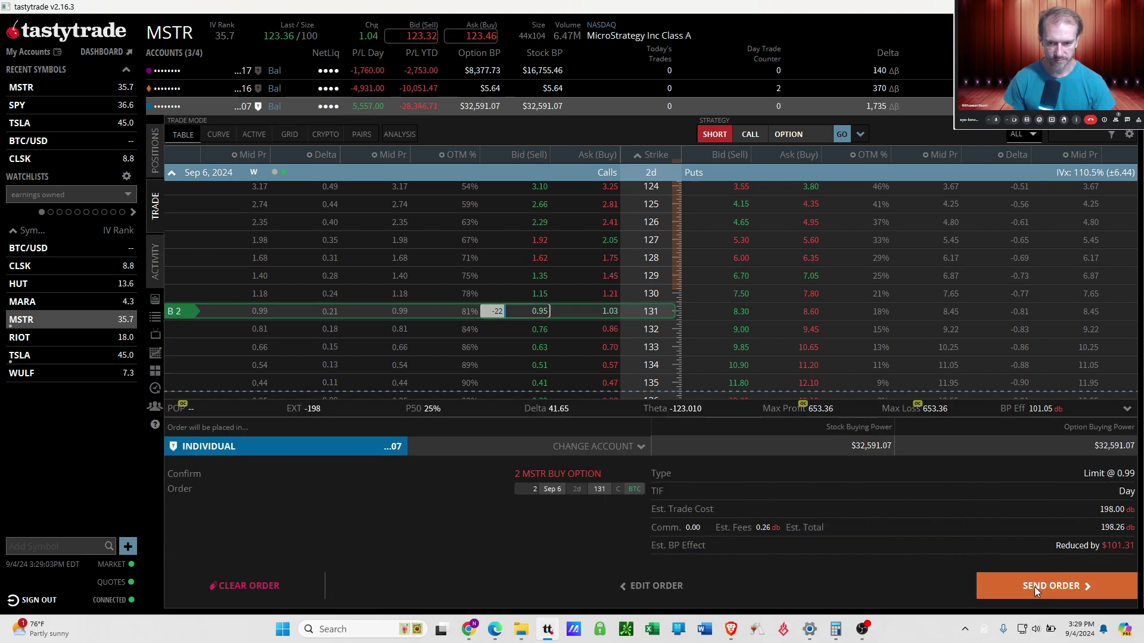
left_click(1034, 588)
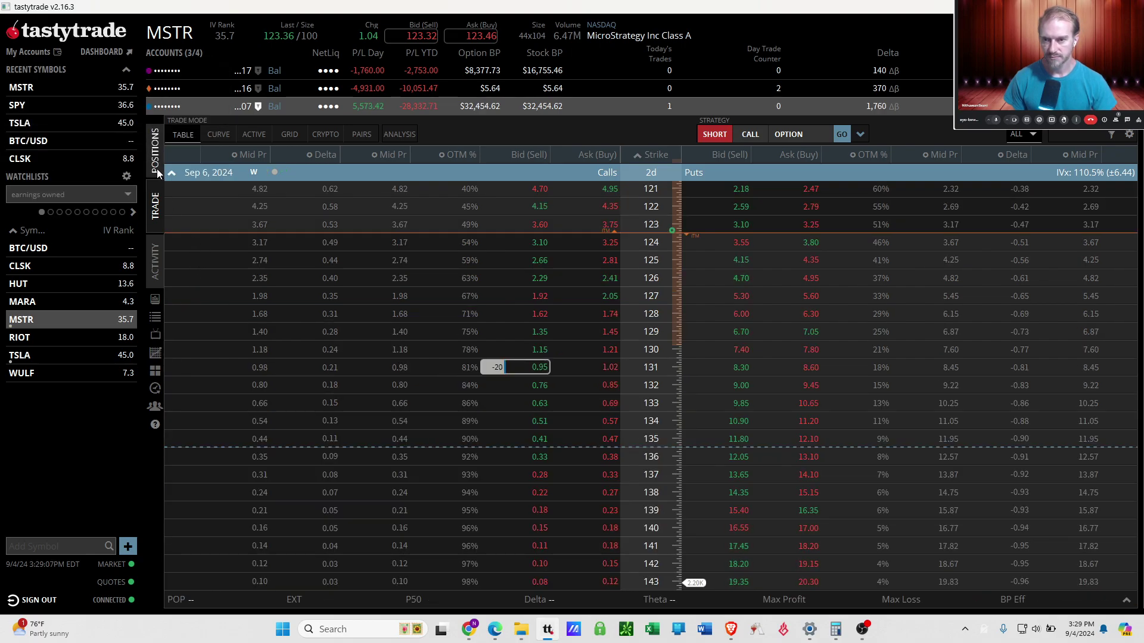
left_click(157, 171)
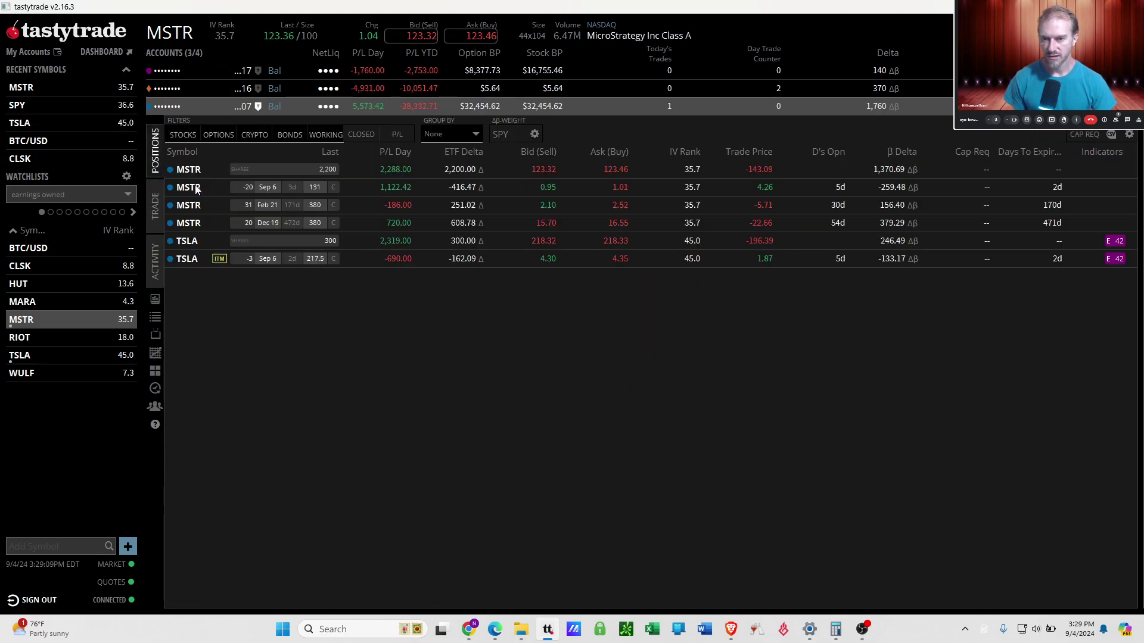
left_click(155, 206)
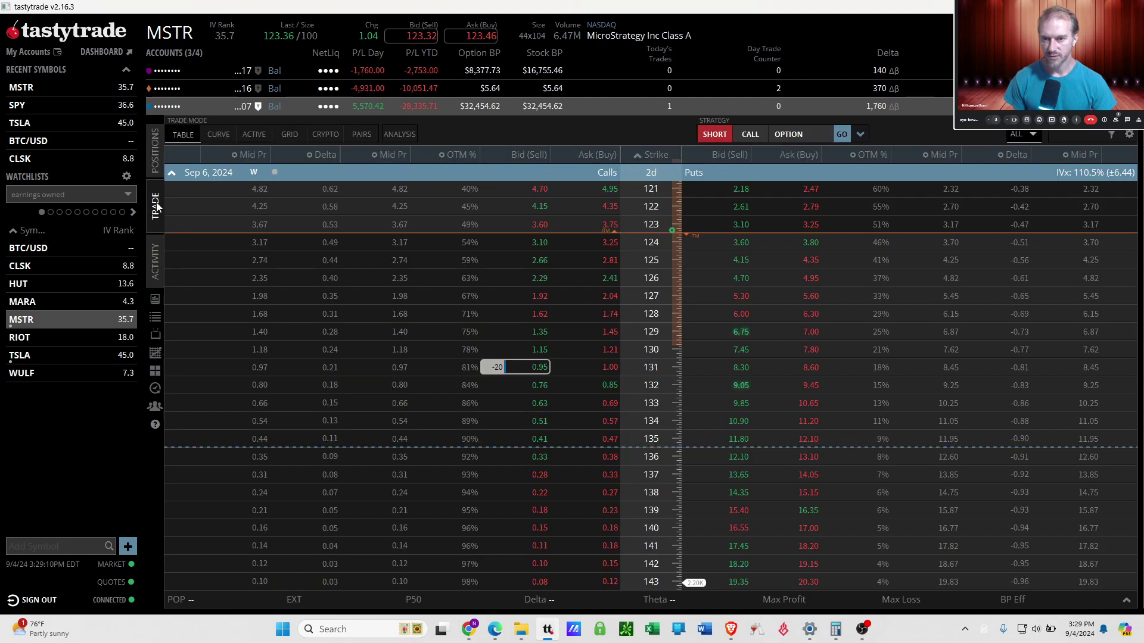
Sell to open 2 MSTR Sep 6 124 calls at the 3.25 mid price.
left_click(845, 136)
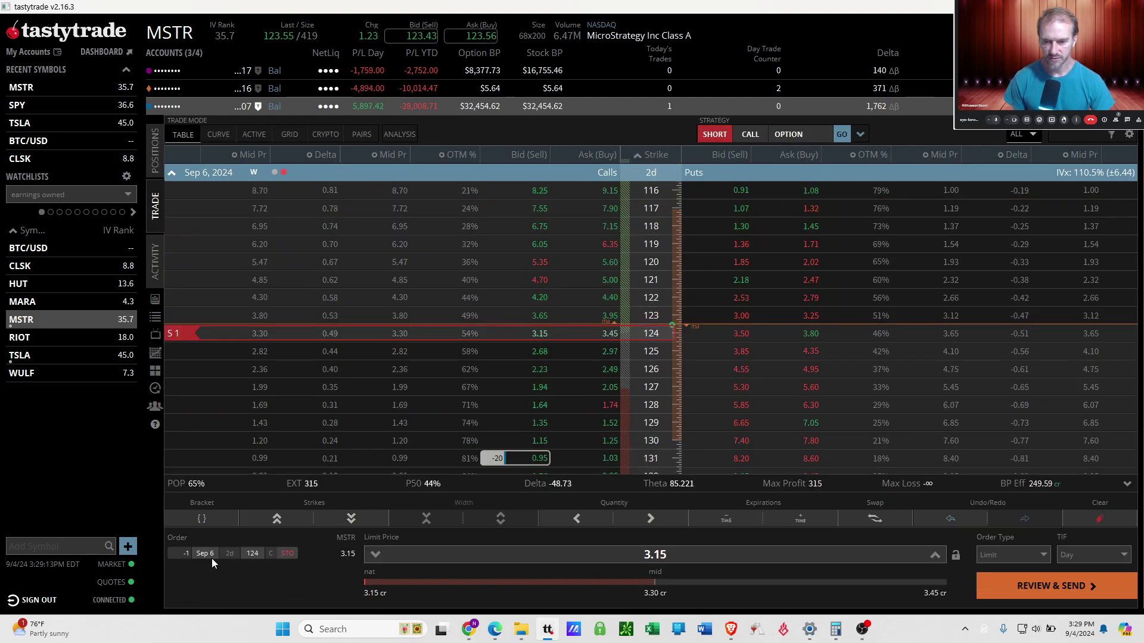
left_click(188, 554)
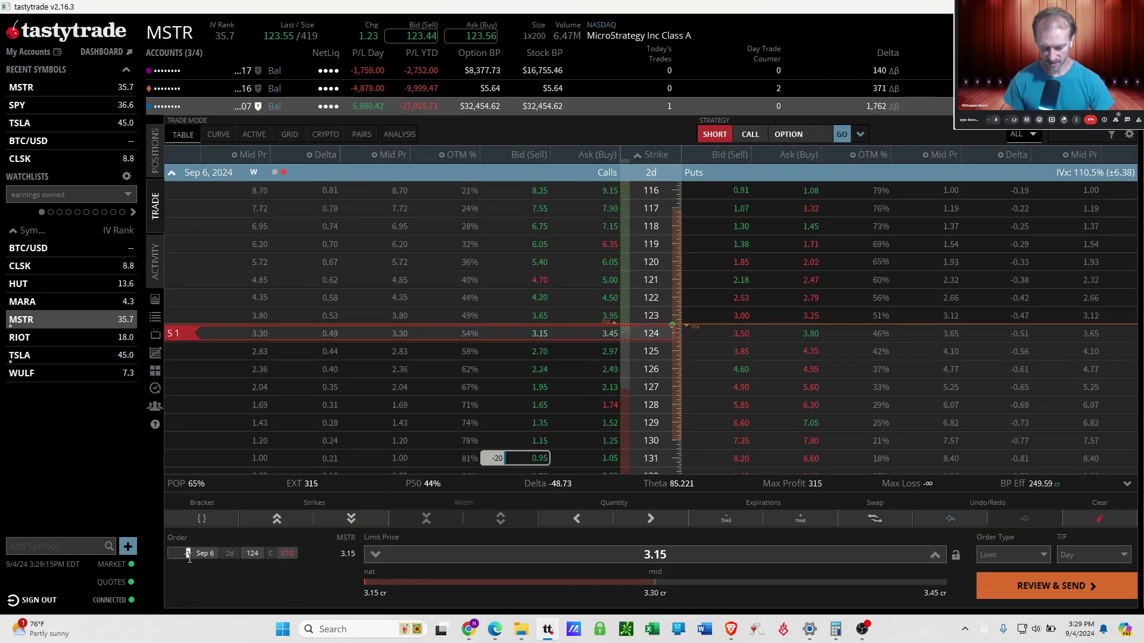
type("2")
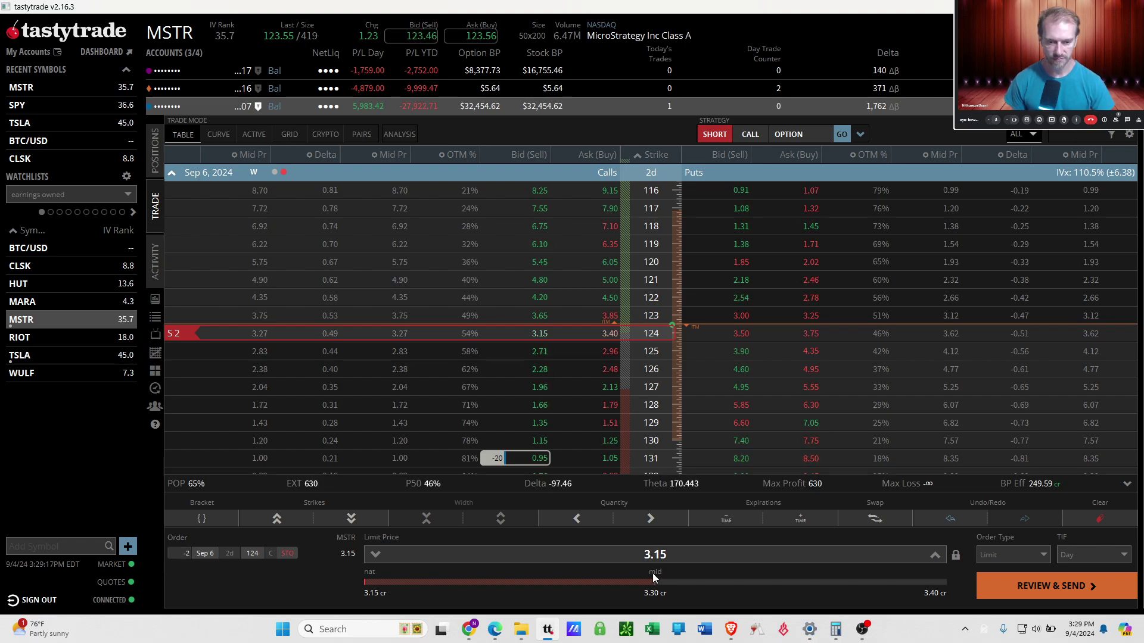
left_click(656, 582)
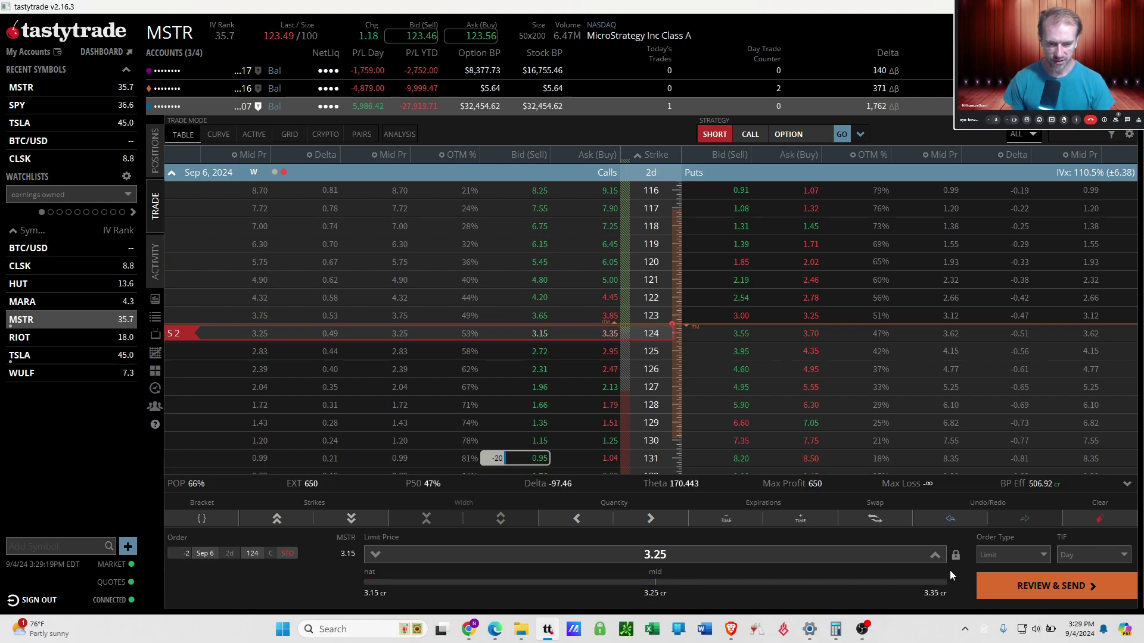
left_click(1062, 585)
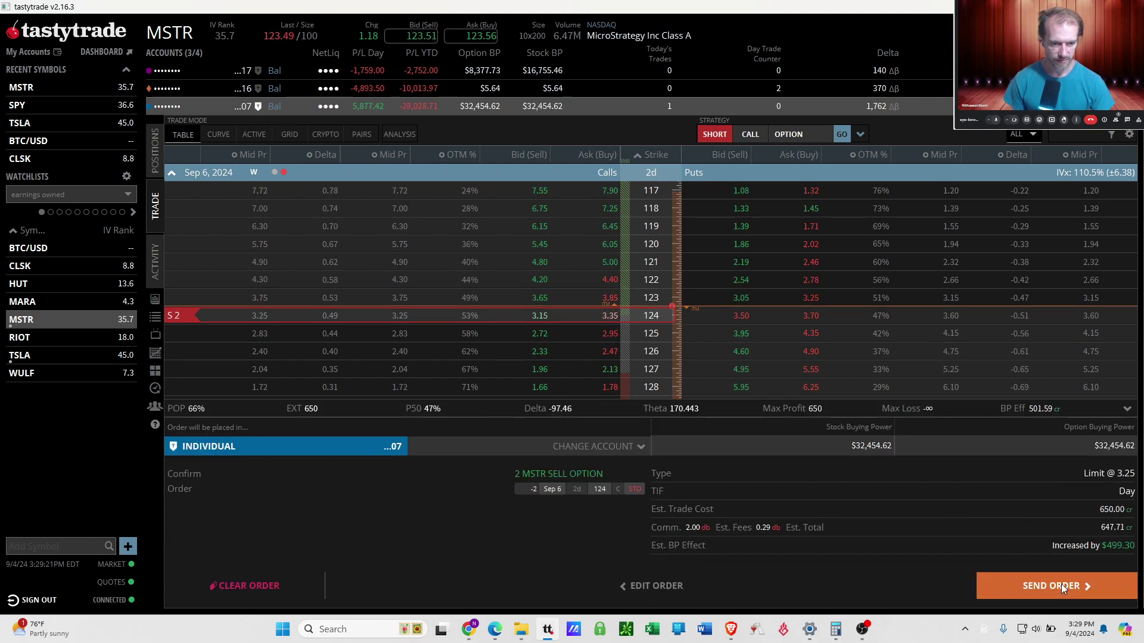
left_click(1061, 585)
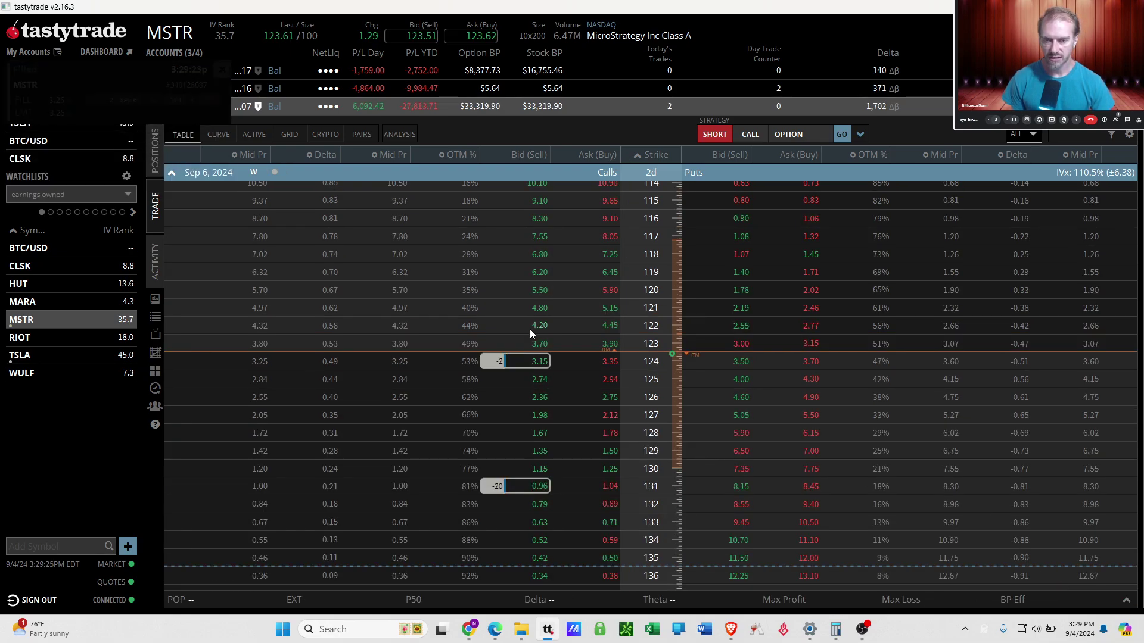
Send a buy order for 2 MSTR Feb 21, 2025 380 calls at a 2.32 limit.
left_click(168, 172)
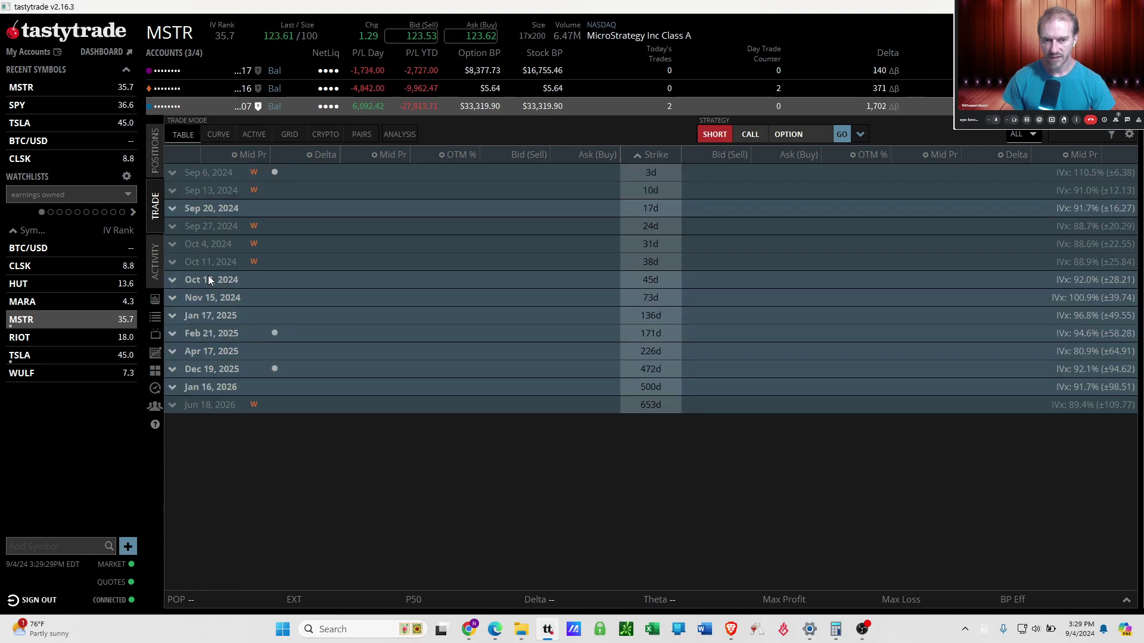
left_click(242, 335)
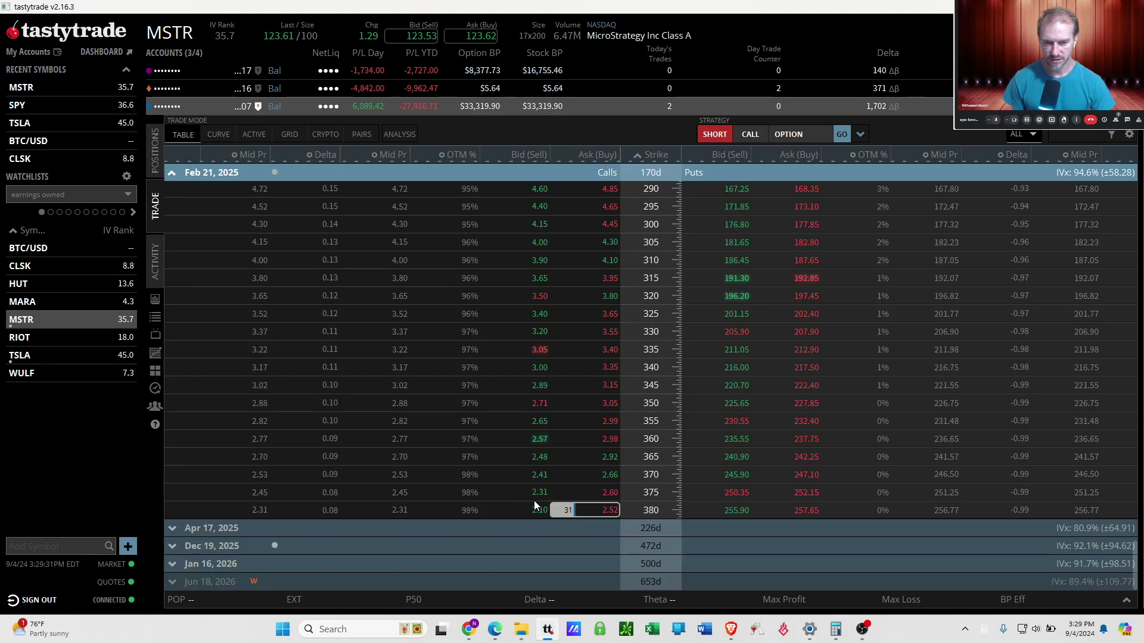
left_click(615, 511)
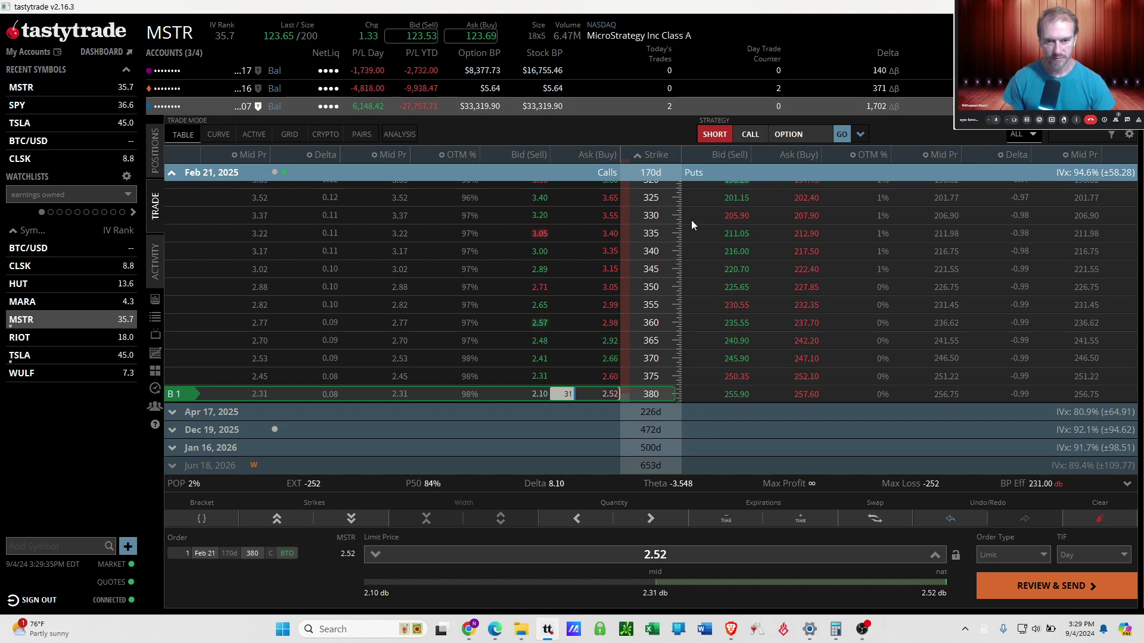
left_click(188, 554)
type("2")
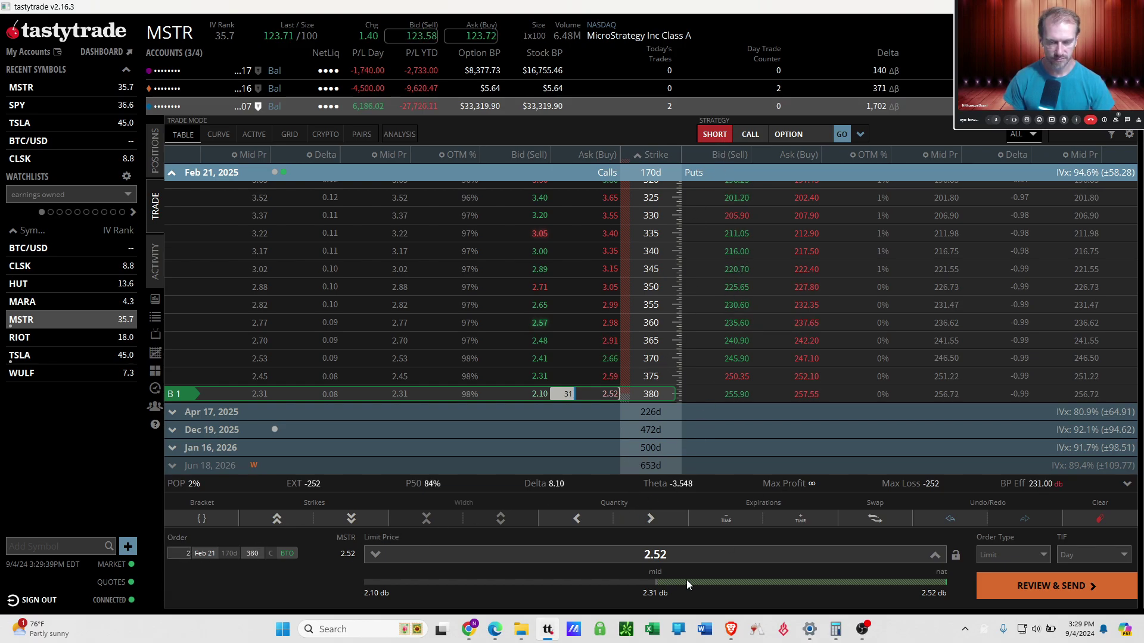
left_click(673, 581)
left_click(1020, 588)
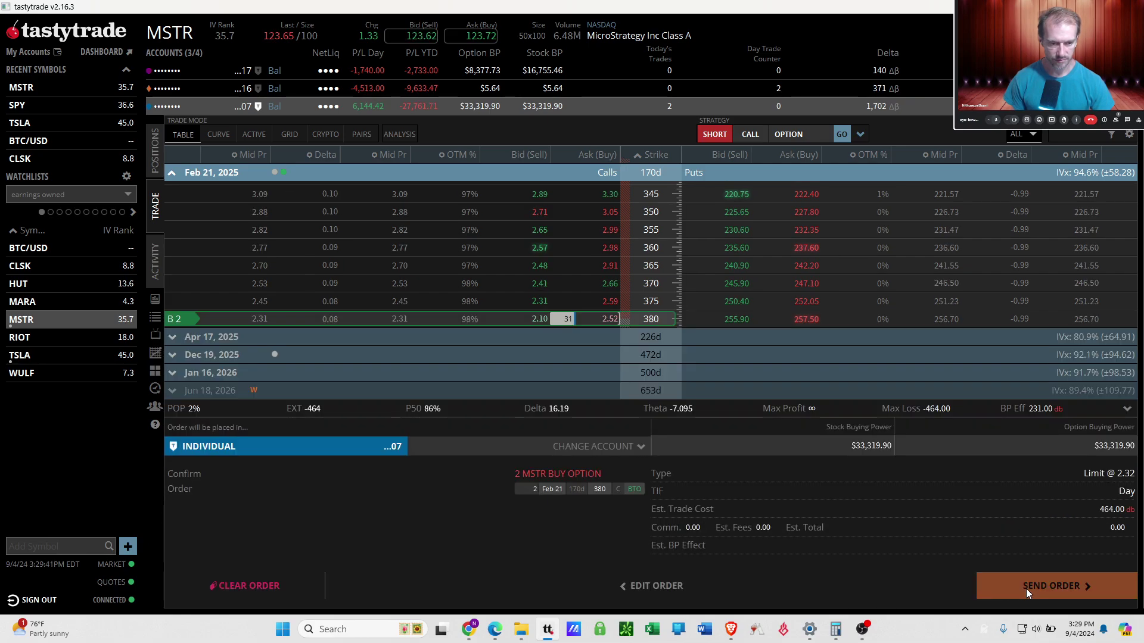
left_click(1048, 584)
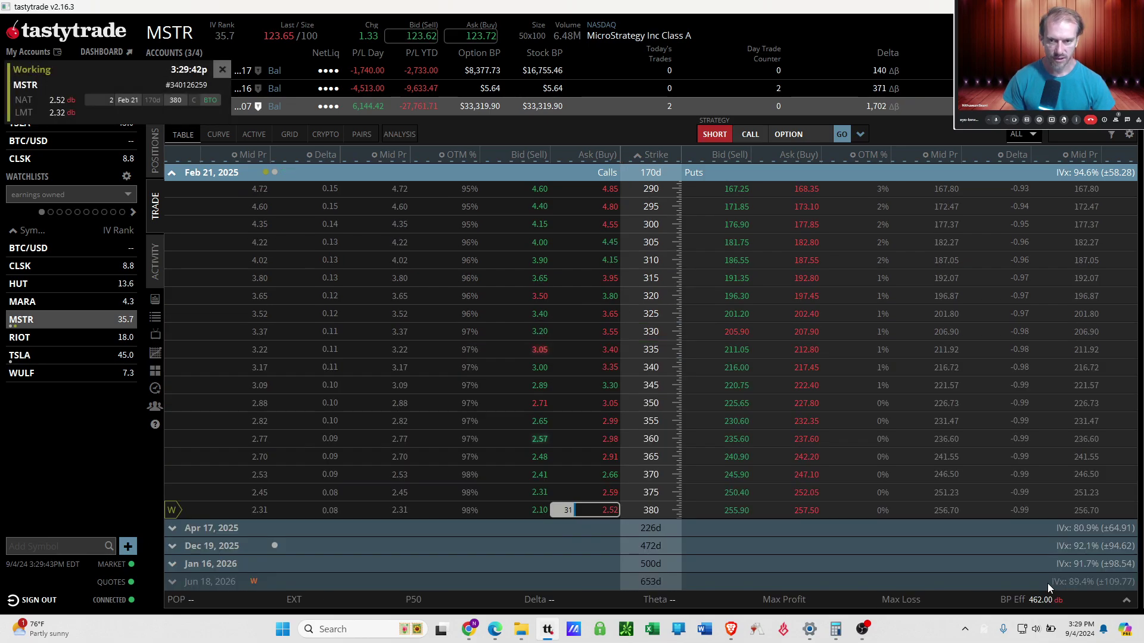
Replace the working 380 call order, raising the limit to 2.42.
left_click(157, 173)
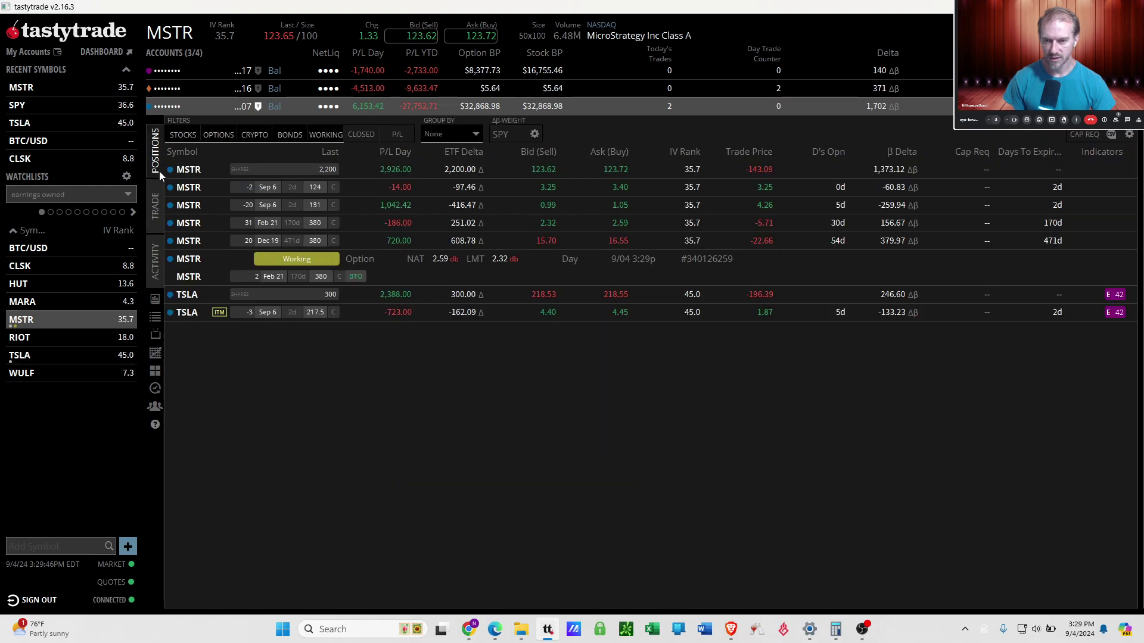
right_click(227, 266)
left_click(209, 291)
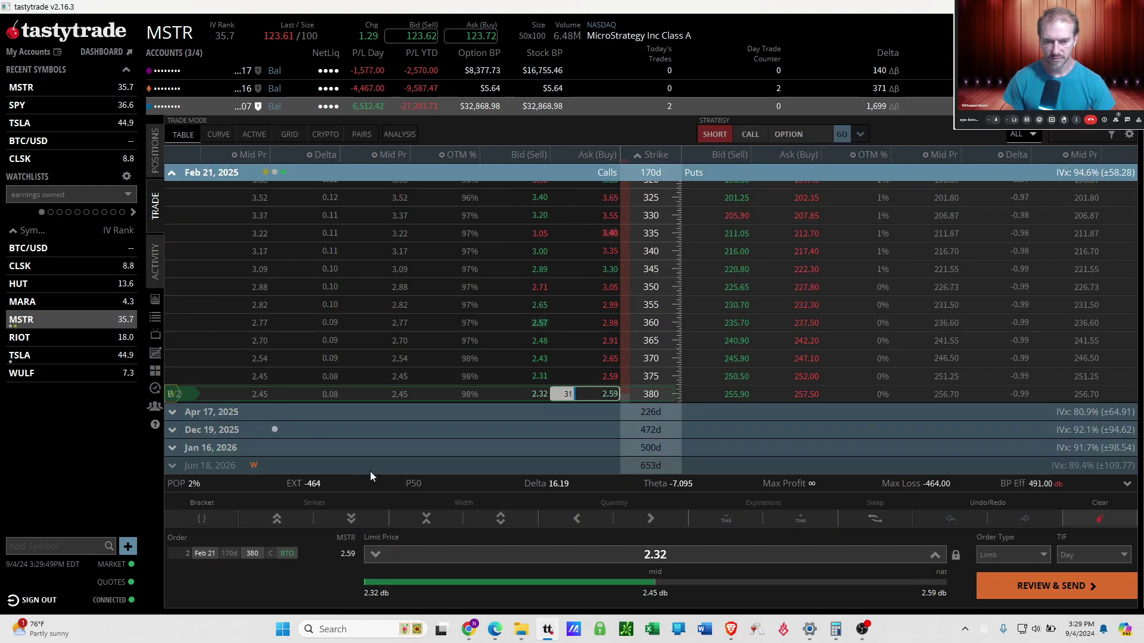
left_click(596, 585)
left_click(989, 585)
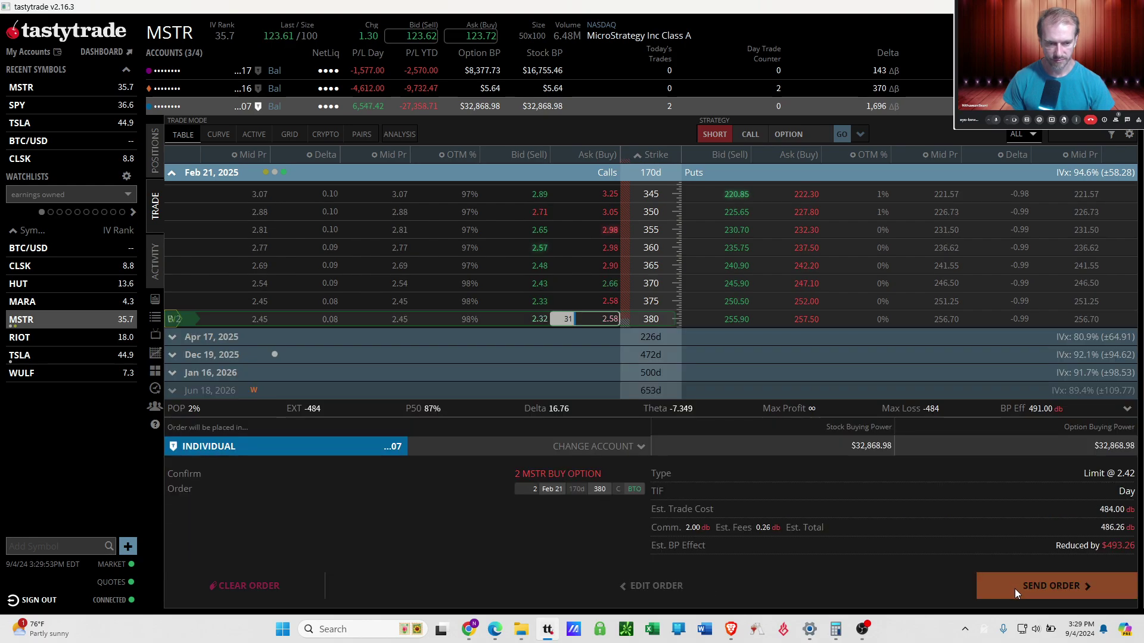
left_click(1014, 586)
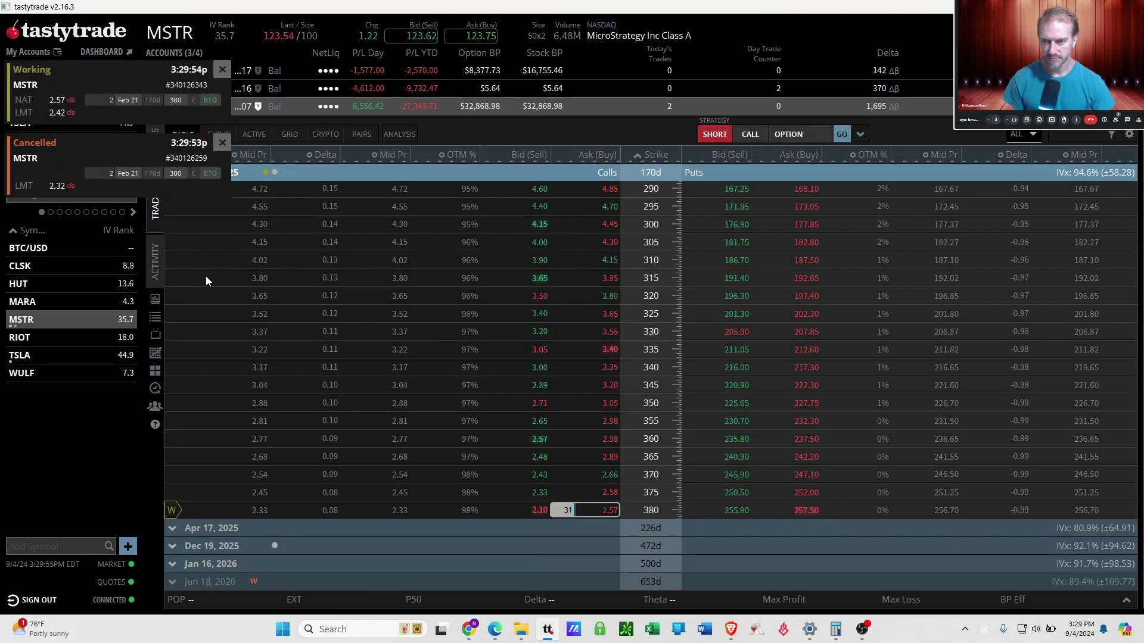
Replace the order again with a 2.48 limit so it fills.
left_click(157, 168)
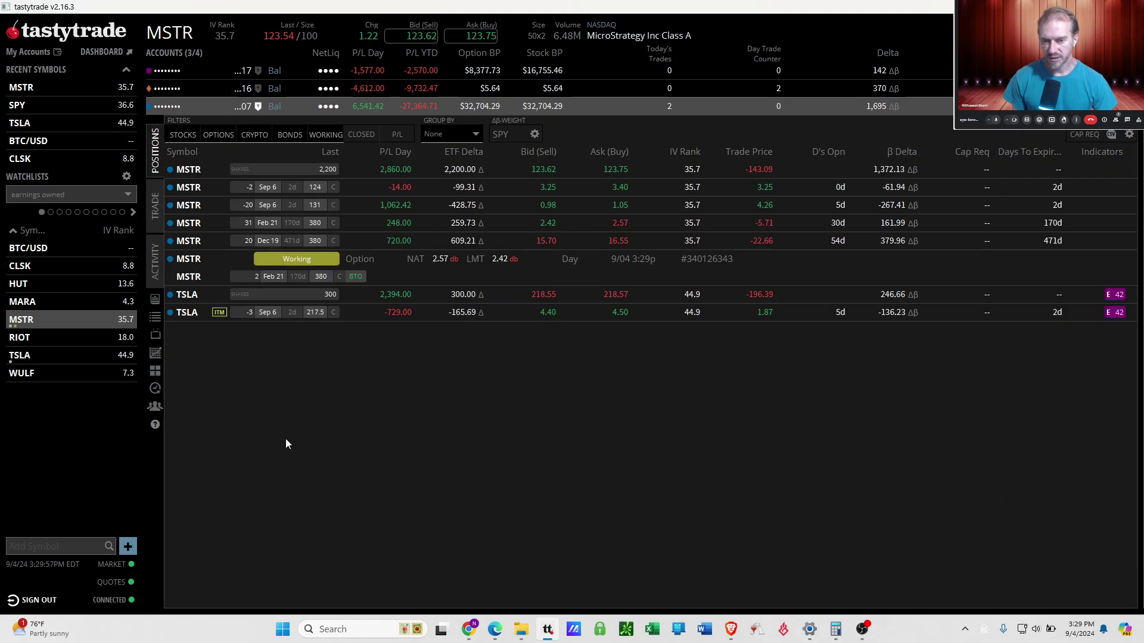
right_click(217, 280)
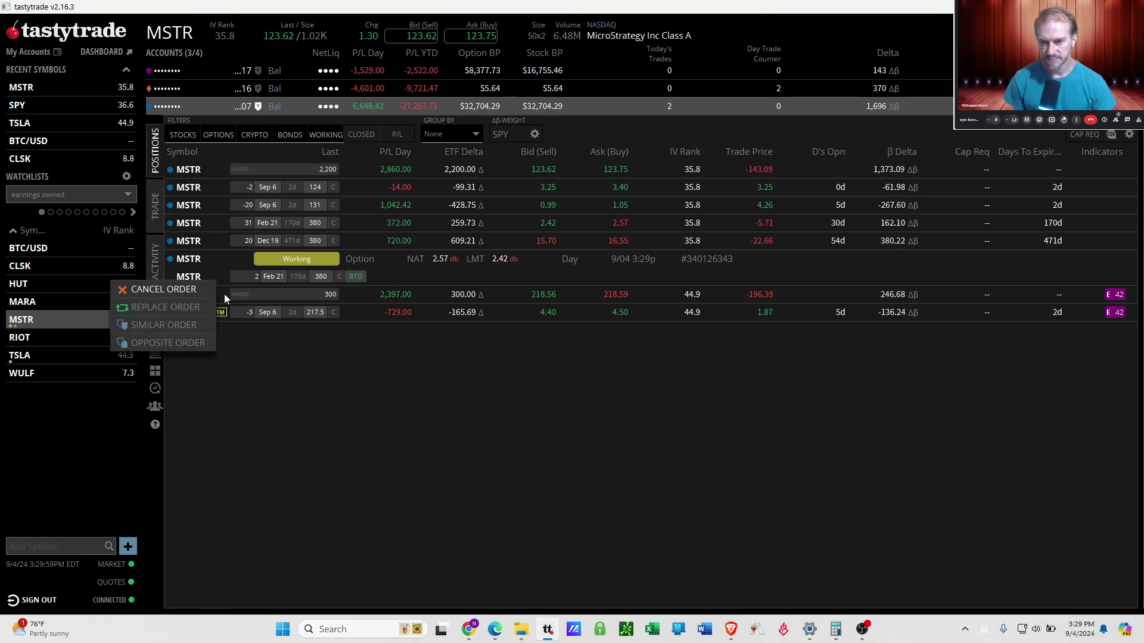
left_click(179, 306)
left_click(596, 581)
left_click(996, 595)
left_click(1019, 588)
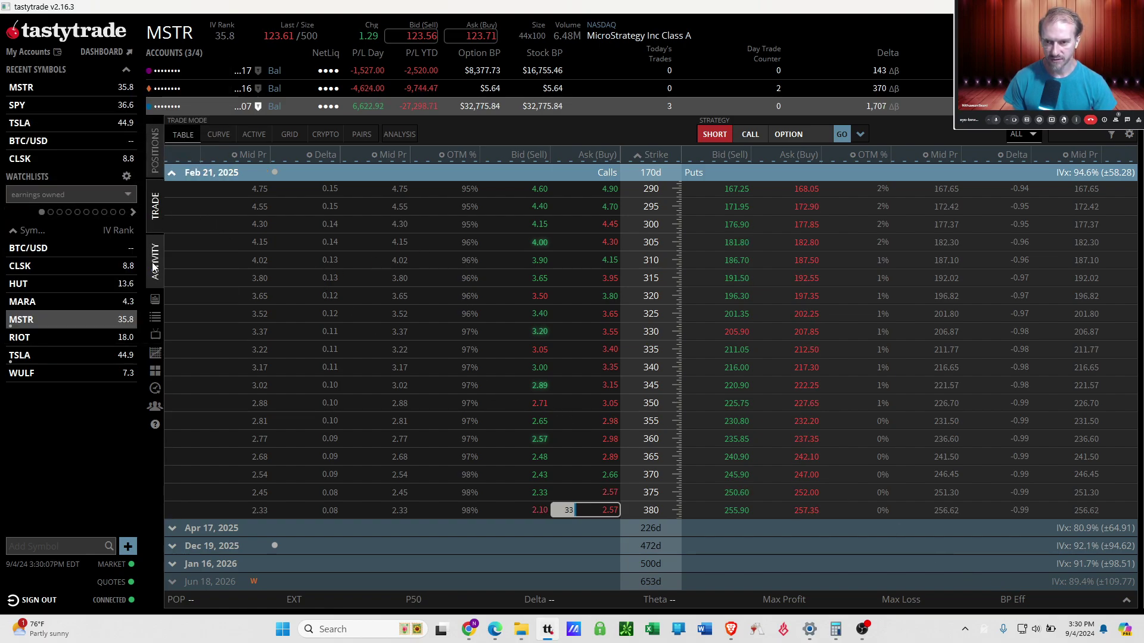
Check Activity for the 380 call fill, then show the ...16 account's MSTR positions.
left_click(156, 265)
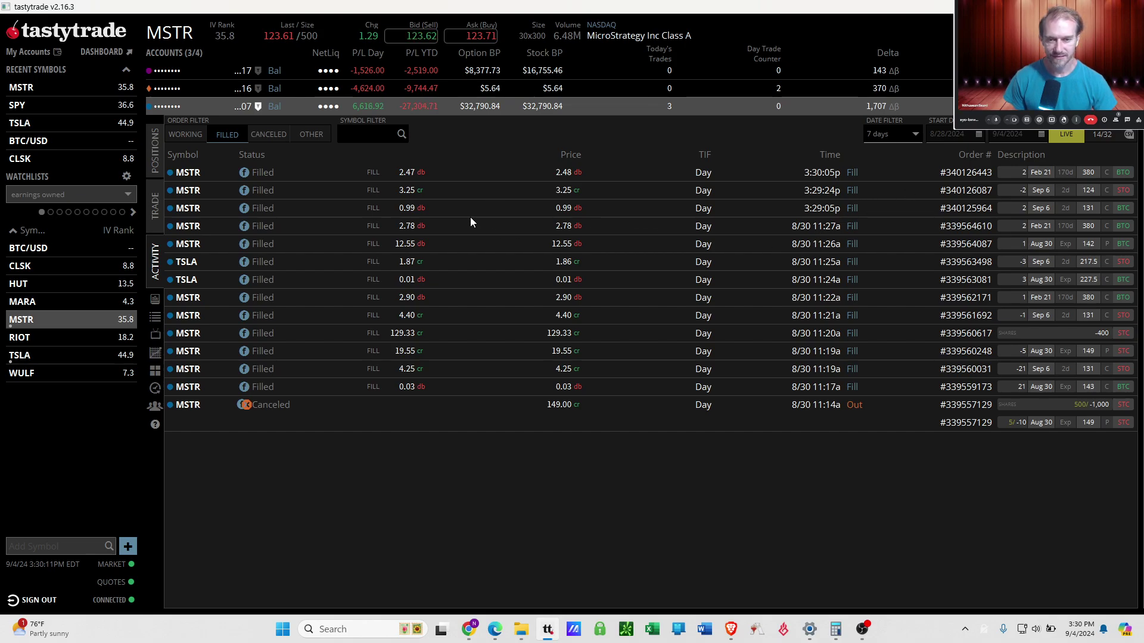
left_click(155, 161)
left_click(215, 111)
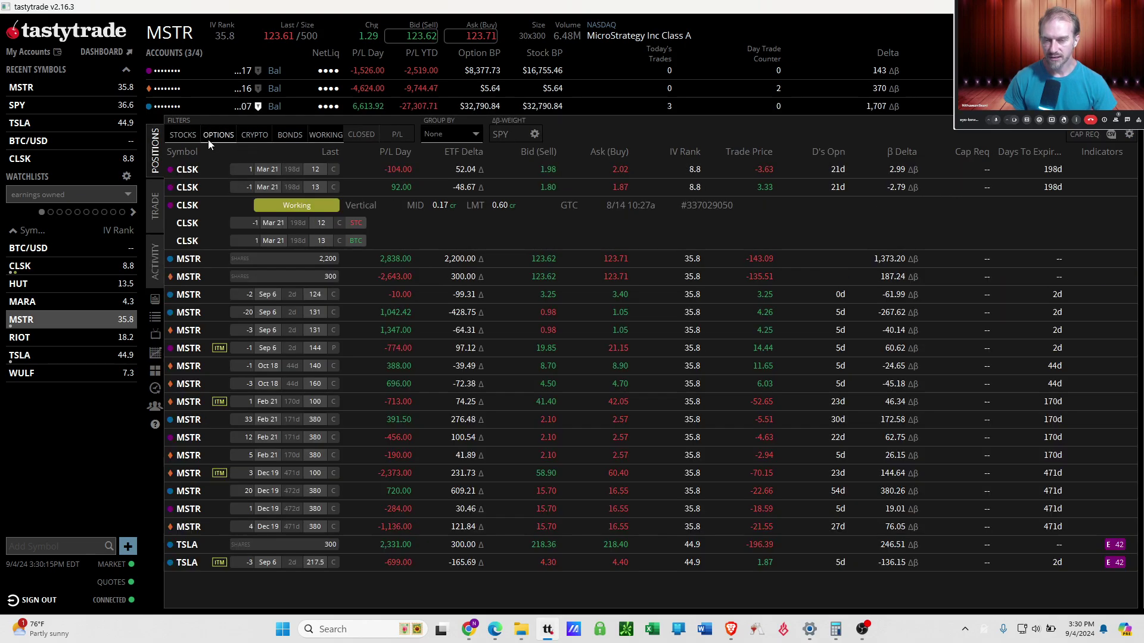
left_click(194, 90)
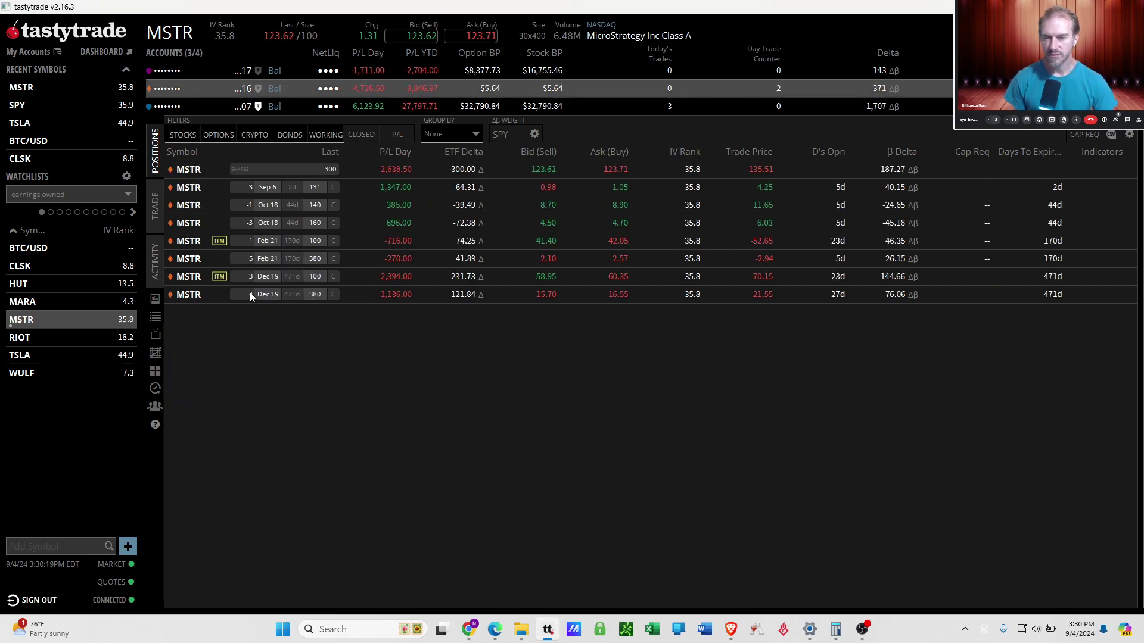
left_click(219, 102)
left_click(212, 108)
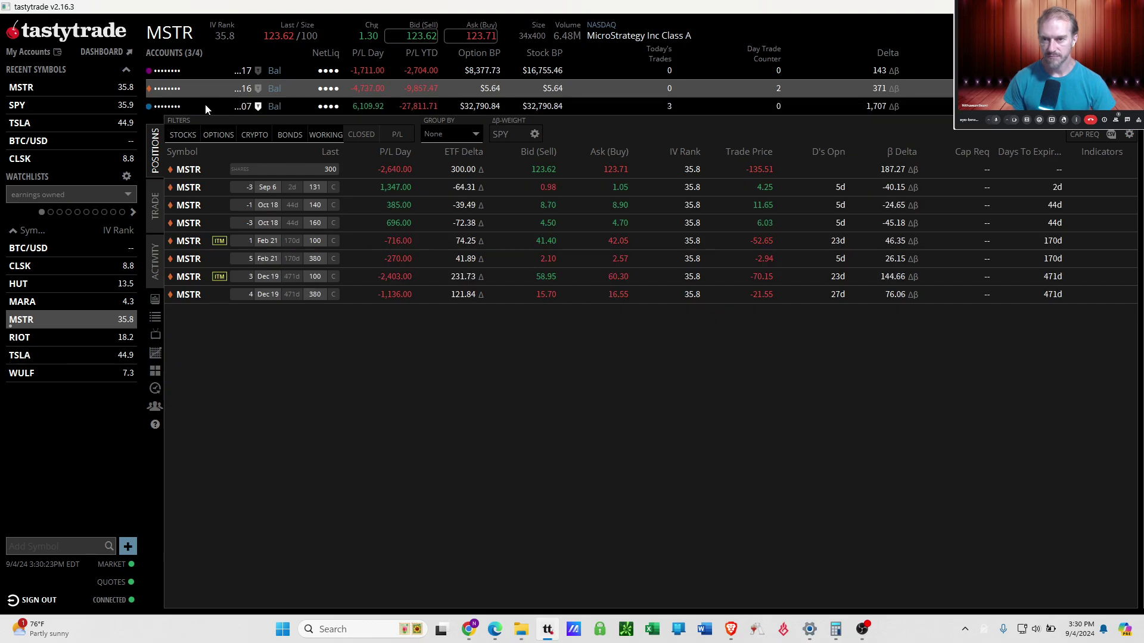
left_click(205, 106)
left_click(204, 106)
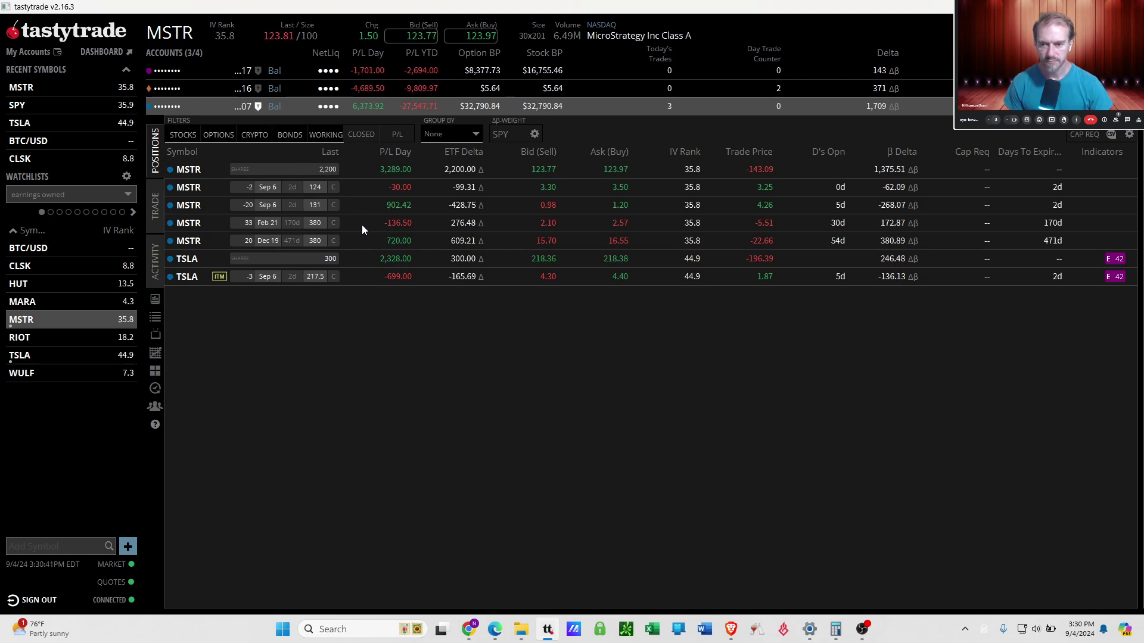
left_click(357, 280)
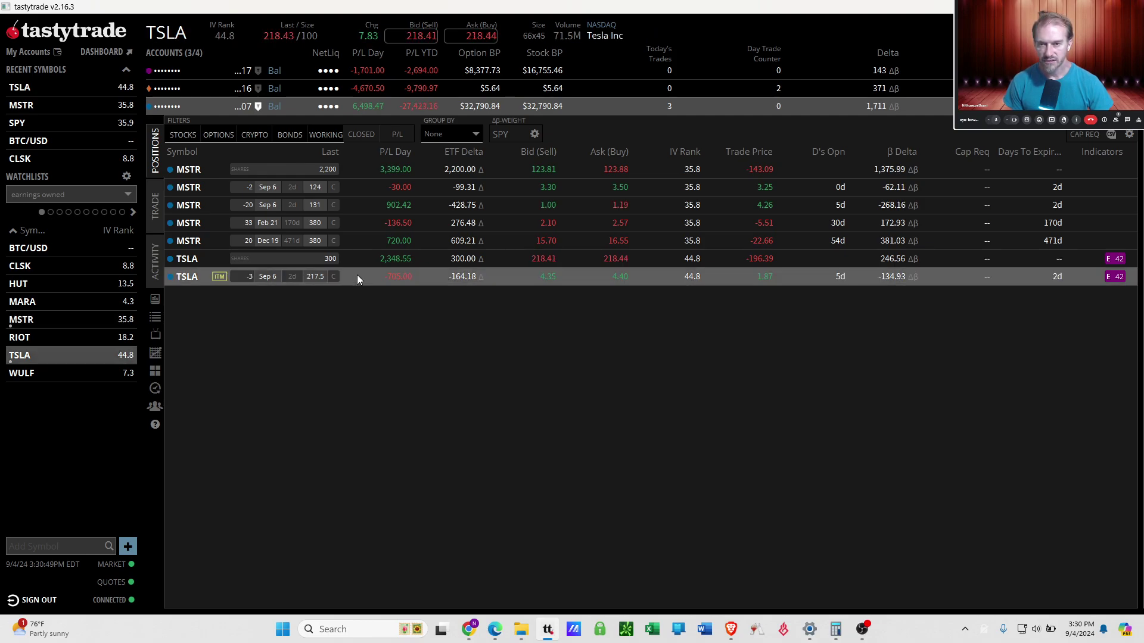
left_click(356, 277)
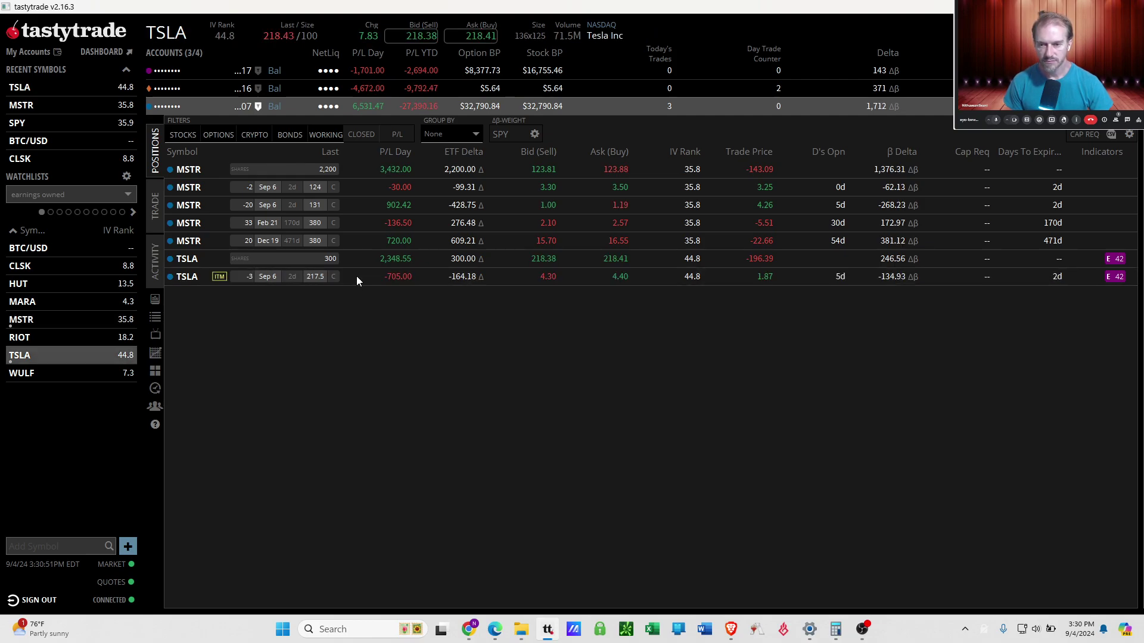
left_click(204, 88)
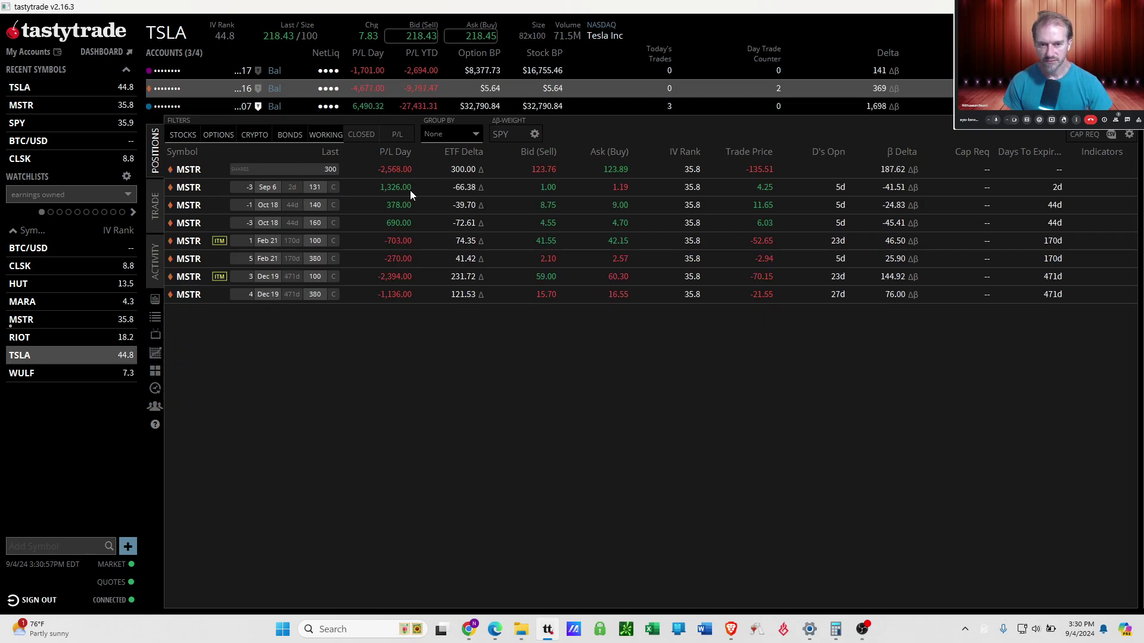
left_click(591, 187)
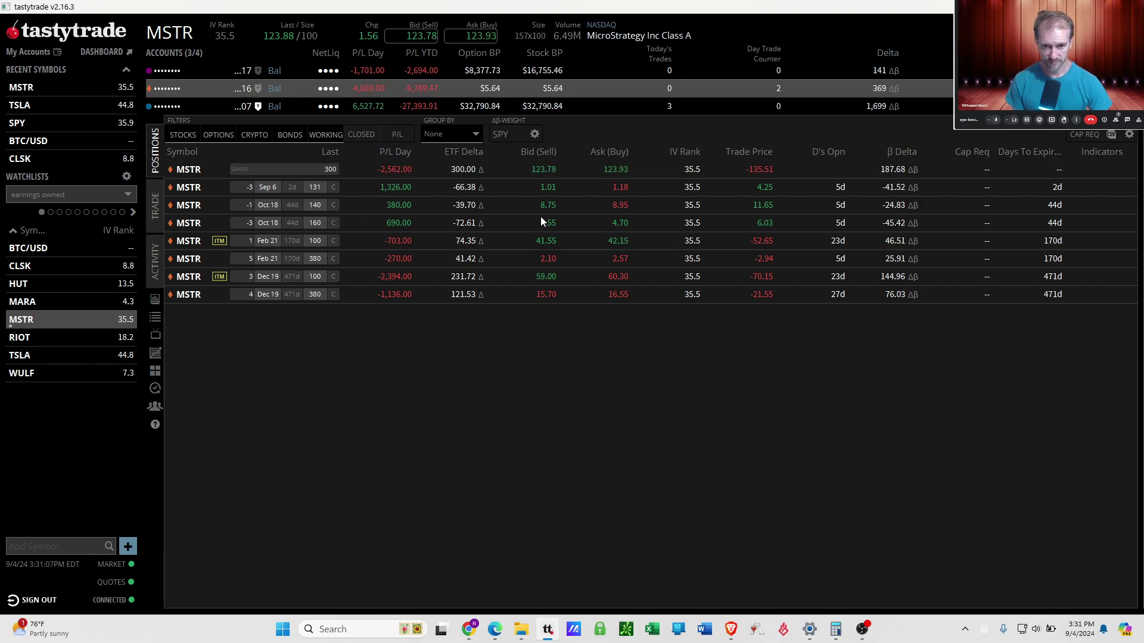
Show the ...17 account's positions and view its CLSK and MSTR rows.
left_click(191, 77)
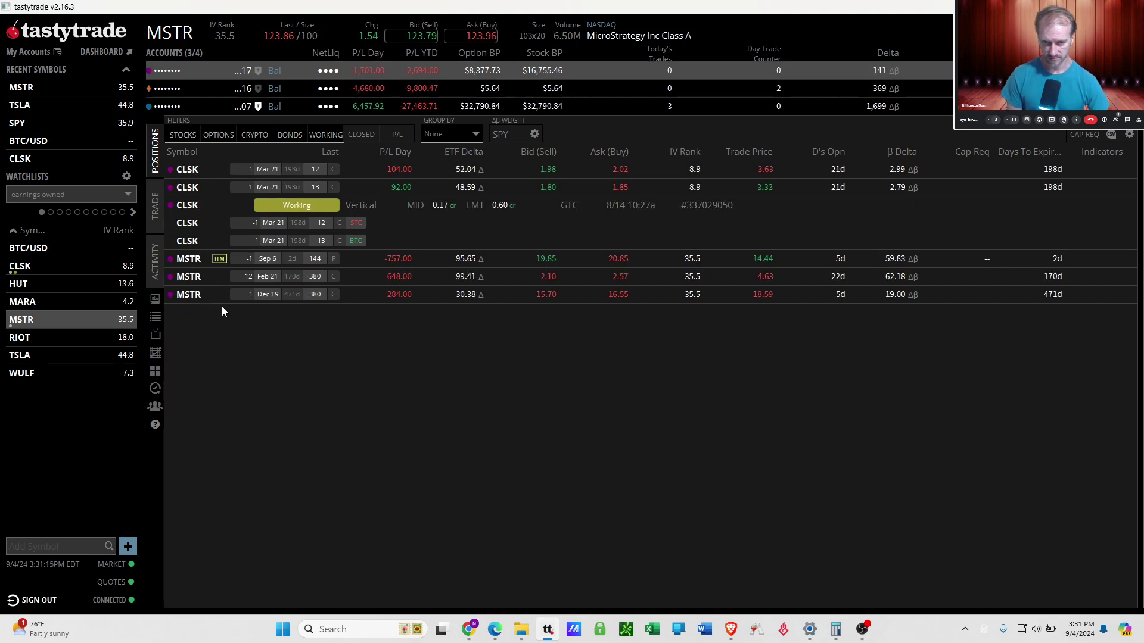
left_click(240, 209)
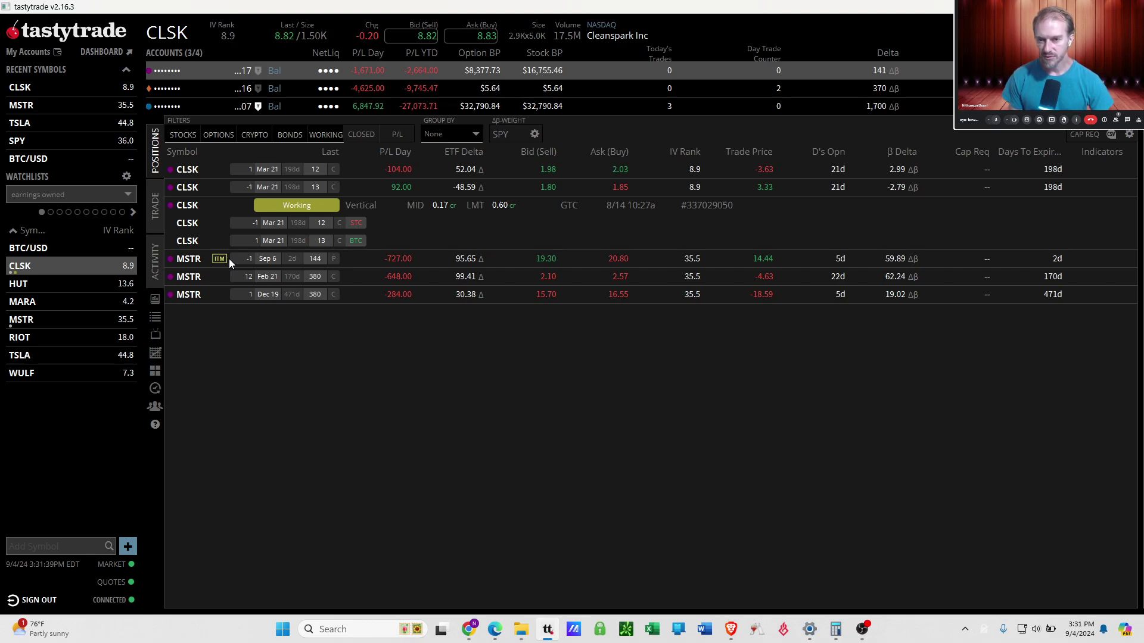
left_click(229, 259)
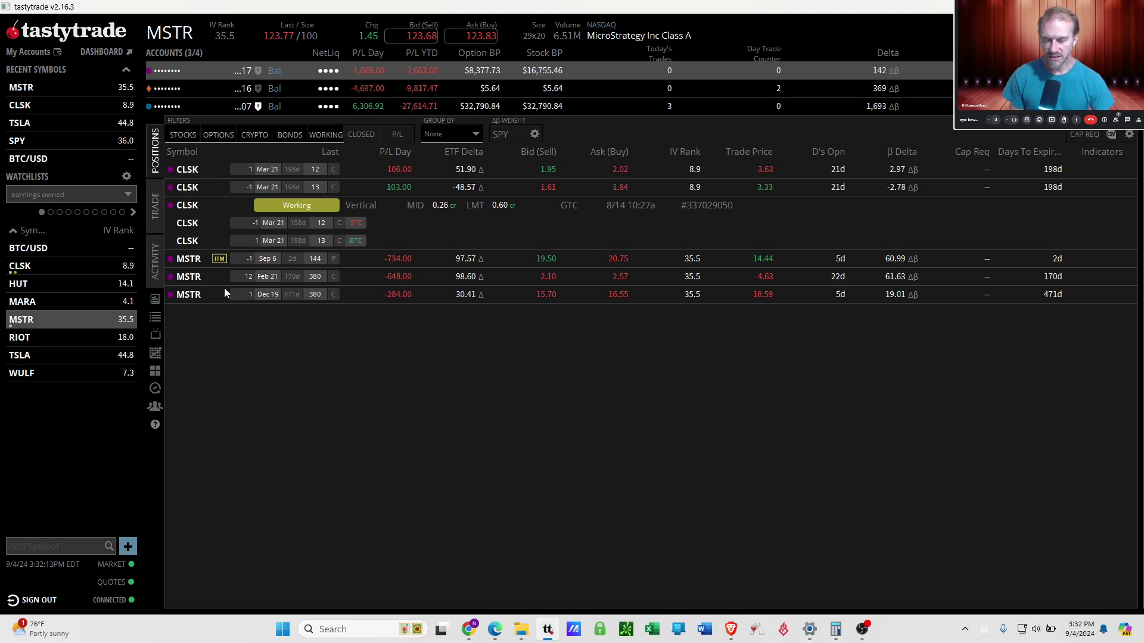
left_click(229, 279)
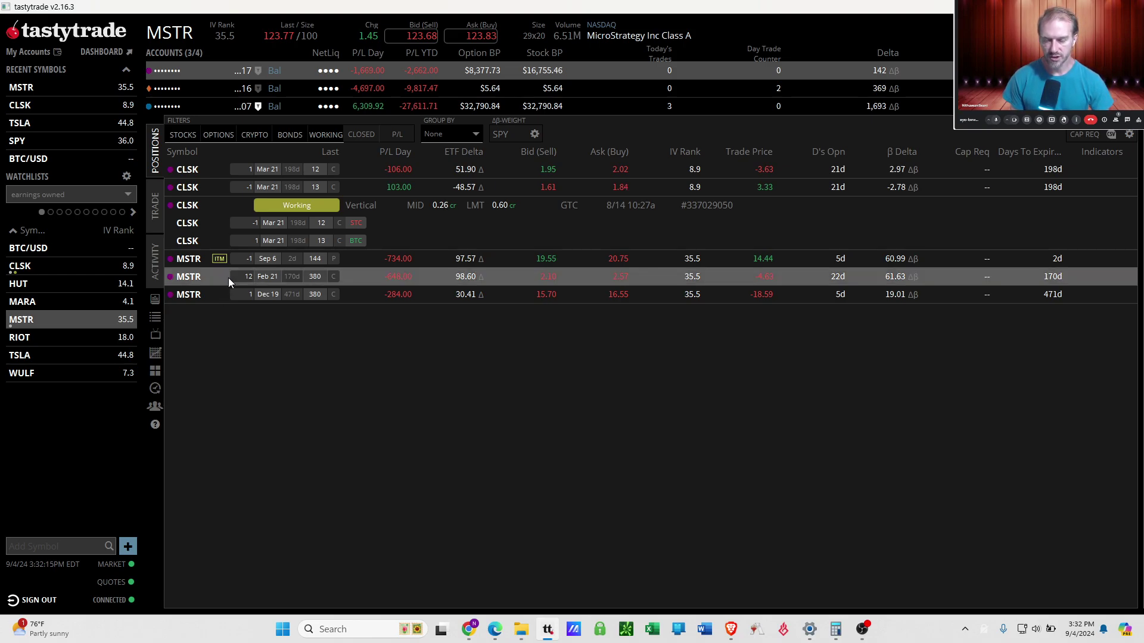
left_click(228, 278)
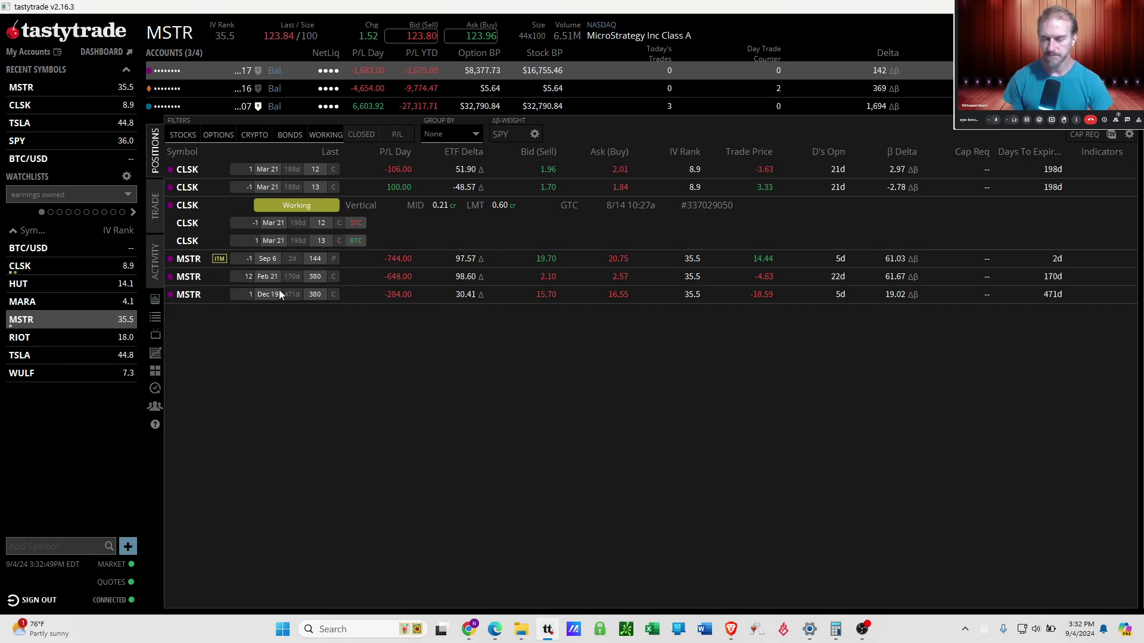
mouse_move(470, 635)
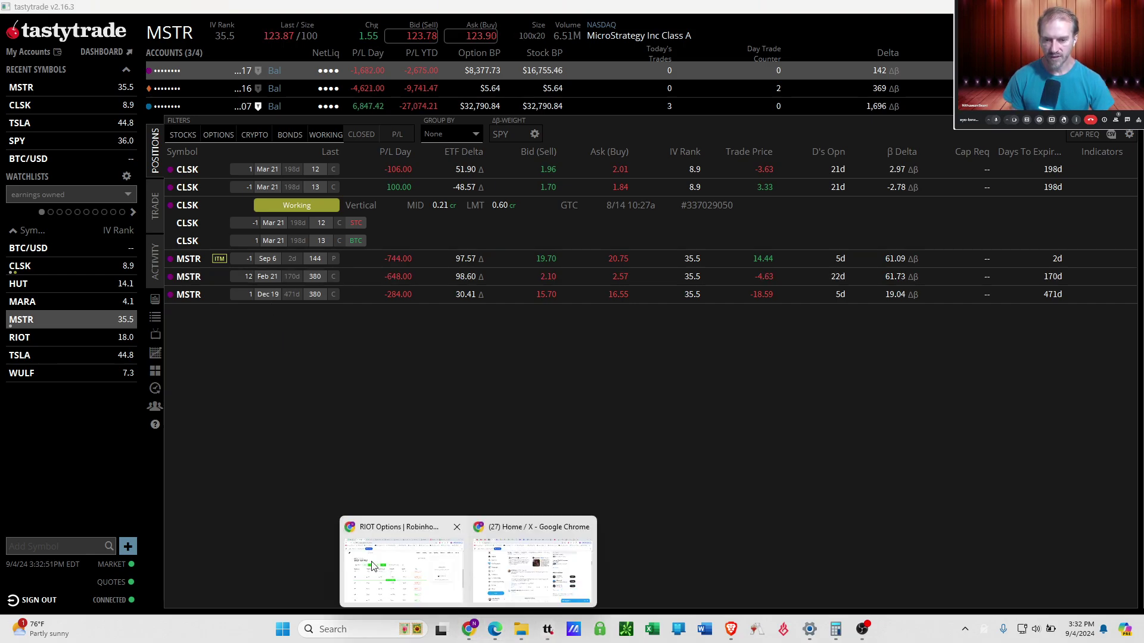
Open the RIOT $8.5 Call option details from the Robinhood investing home.
left_click(405, 571)
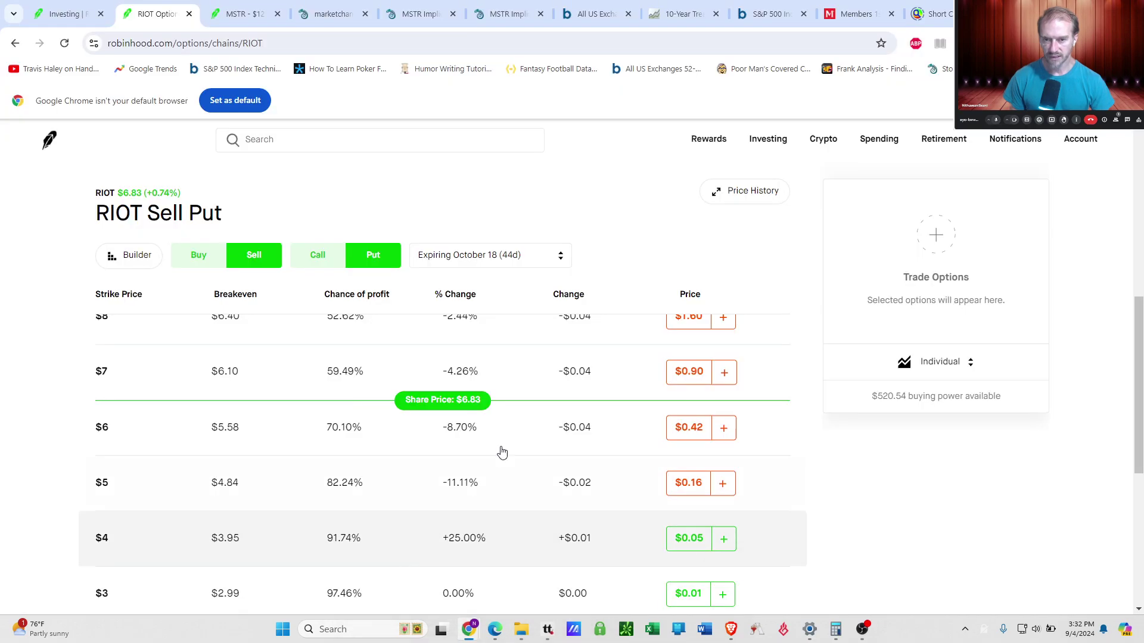
left_click(772, 150)
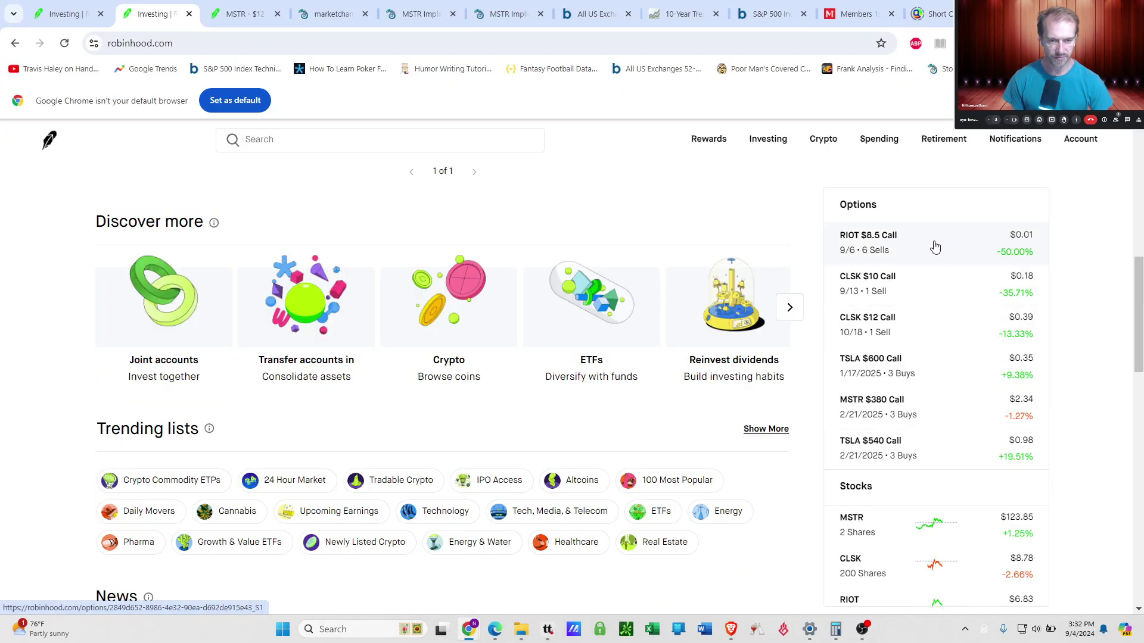
left_click(937, 245)
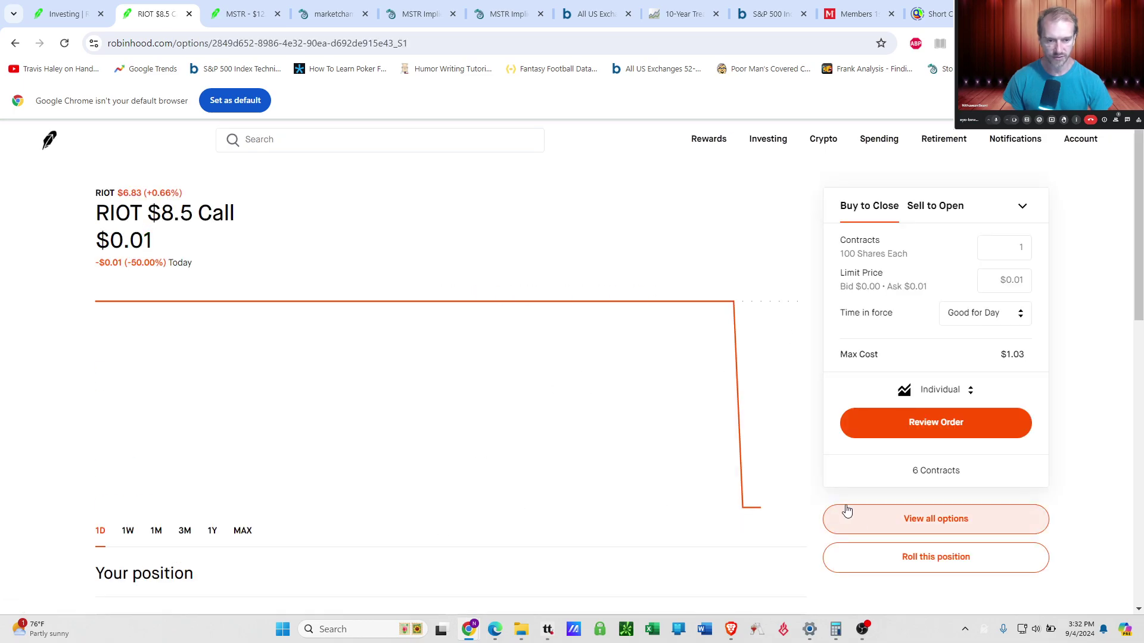
Submit a buy-to-close order for 6 RIOT $8.5 calls at a $0.01 limit.
left_click(1025, 254)
type("6")
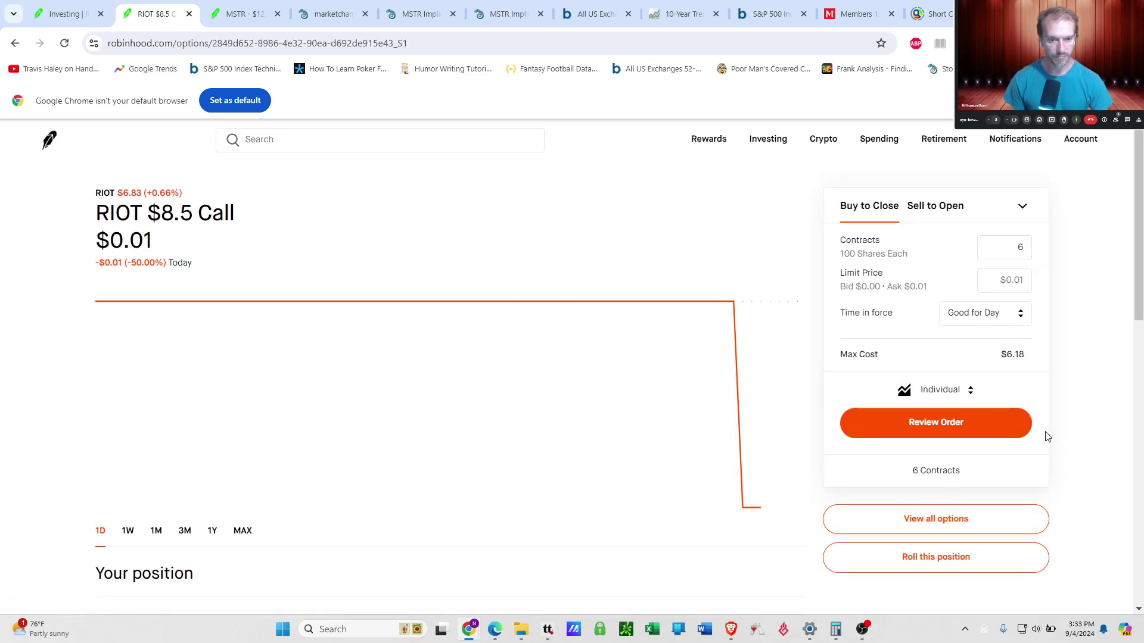
left_click(984, 427)
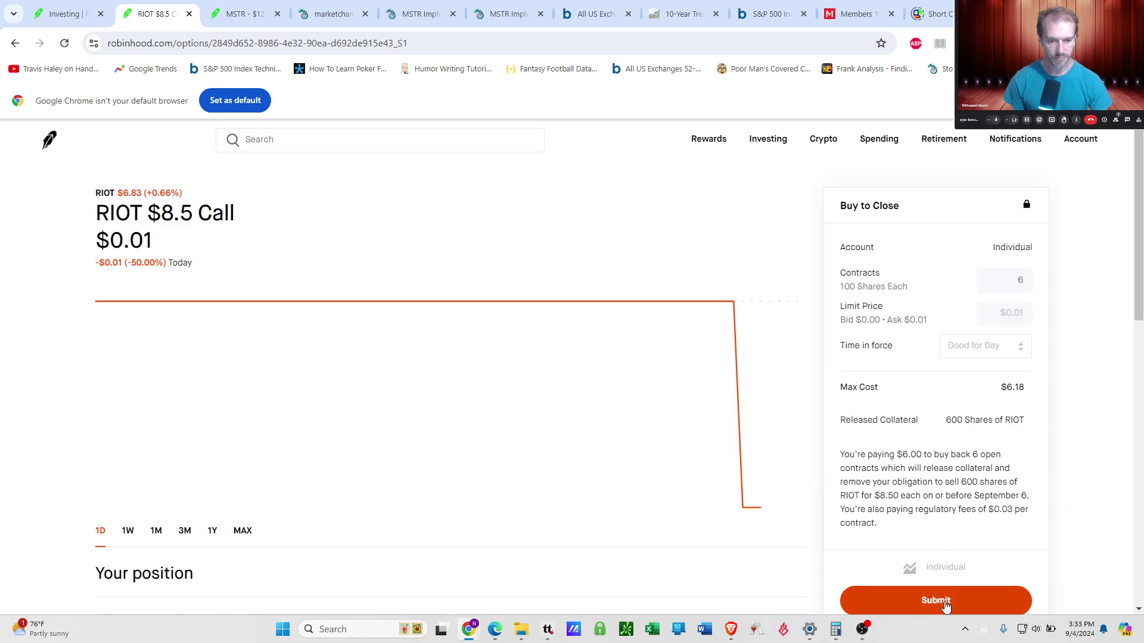
left_click(943, 600)
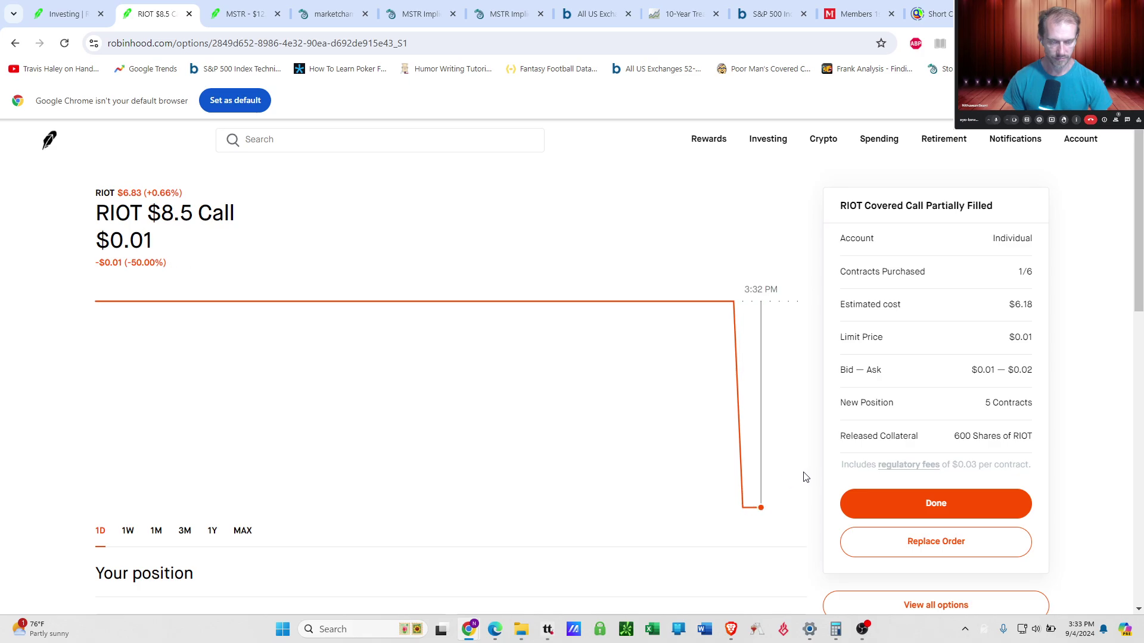
Open the RIOT stock page in a new tab to see the 600-share position.
scroll(826, 474, "down", 2)
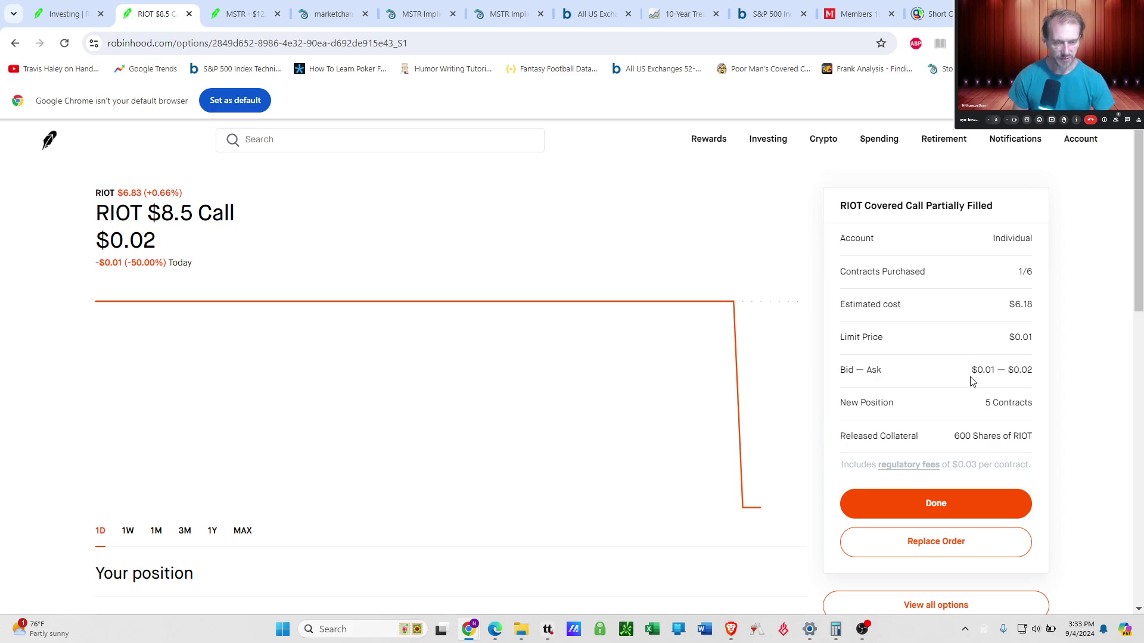
scroll(763, 462, "down", 5)
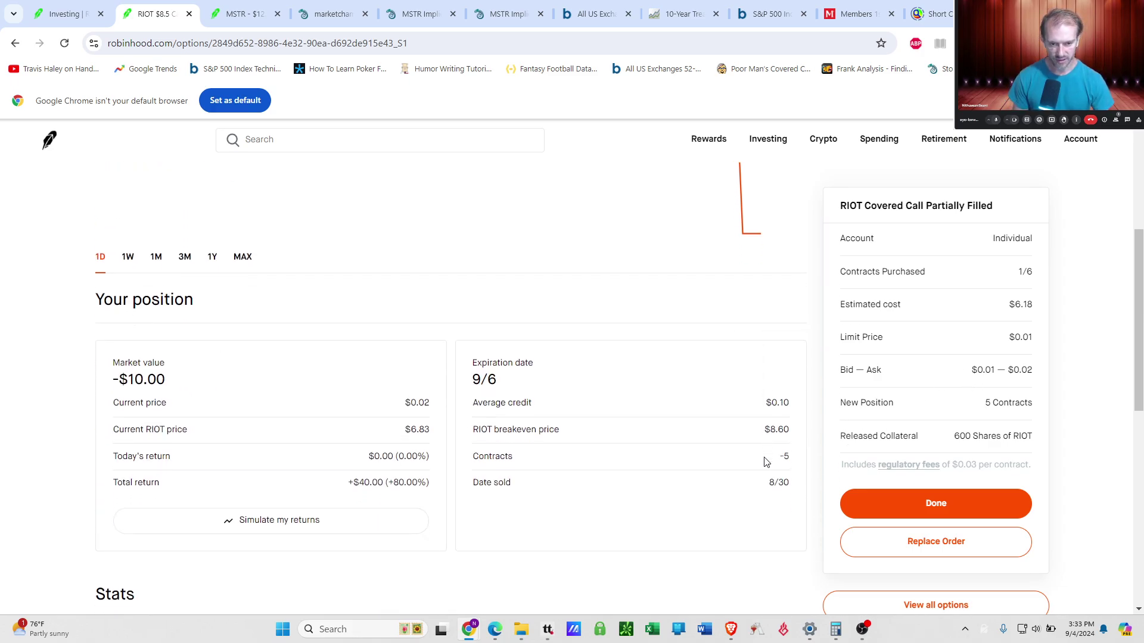
scroll(775, 431, "up", 5)
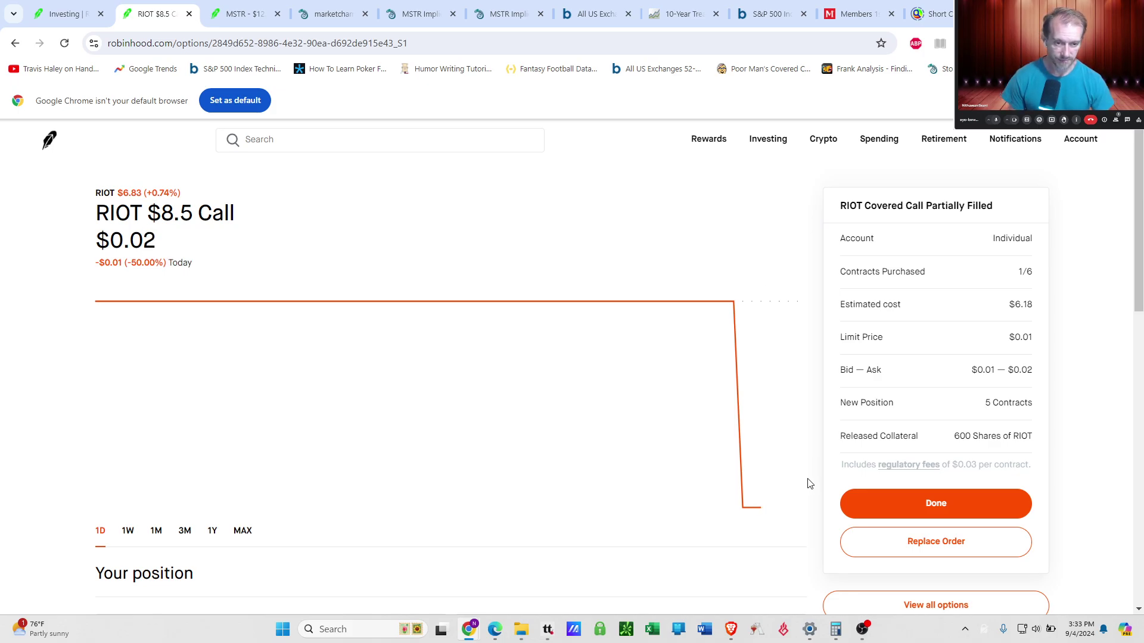
scroll(810, 484, "down", 1)
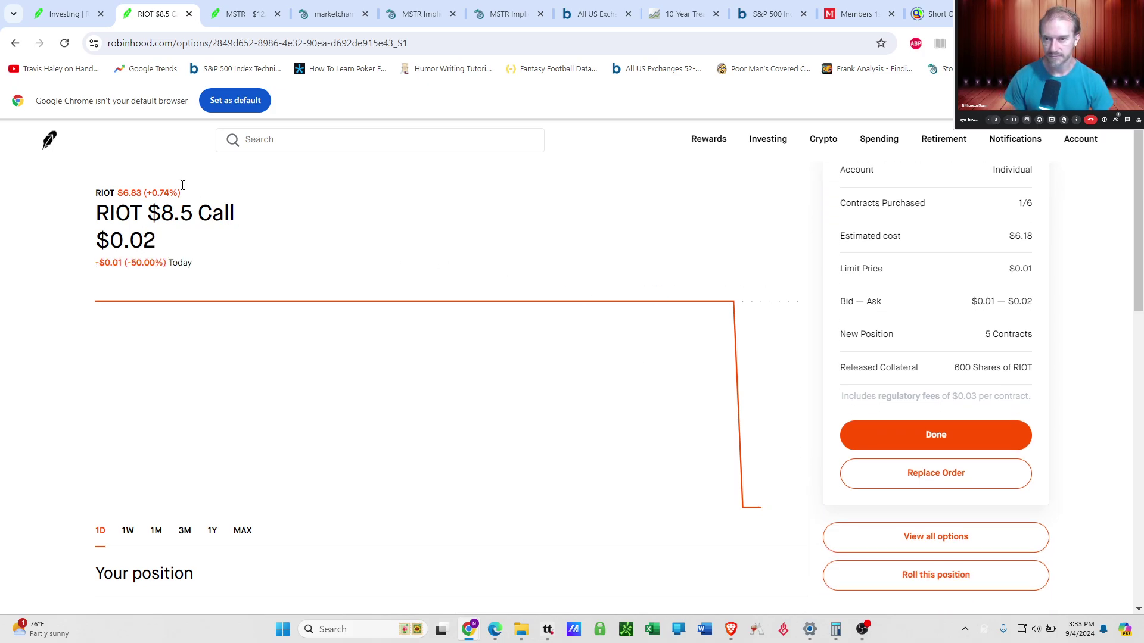
right_click(147, 192)
left_click(169, 202)
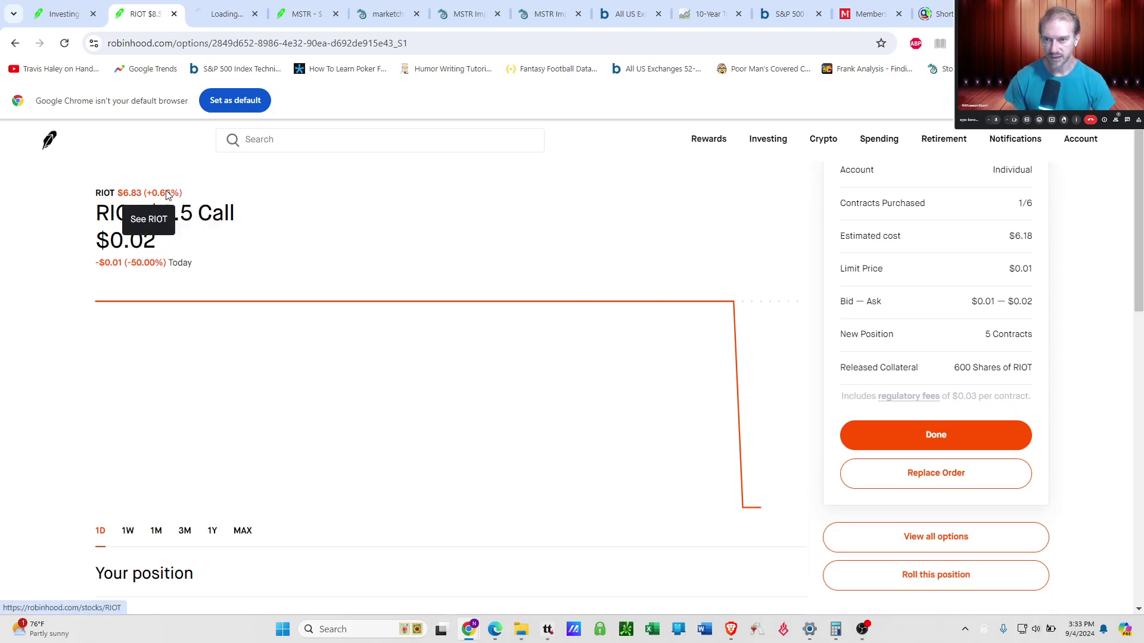
left_click(218, 15)
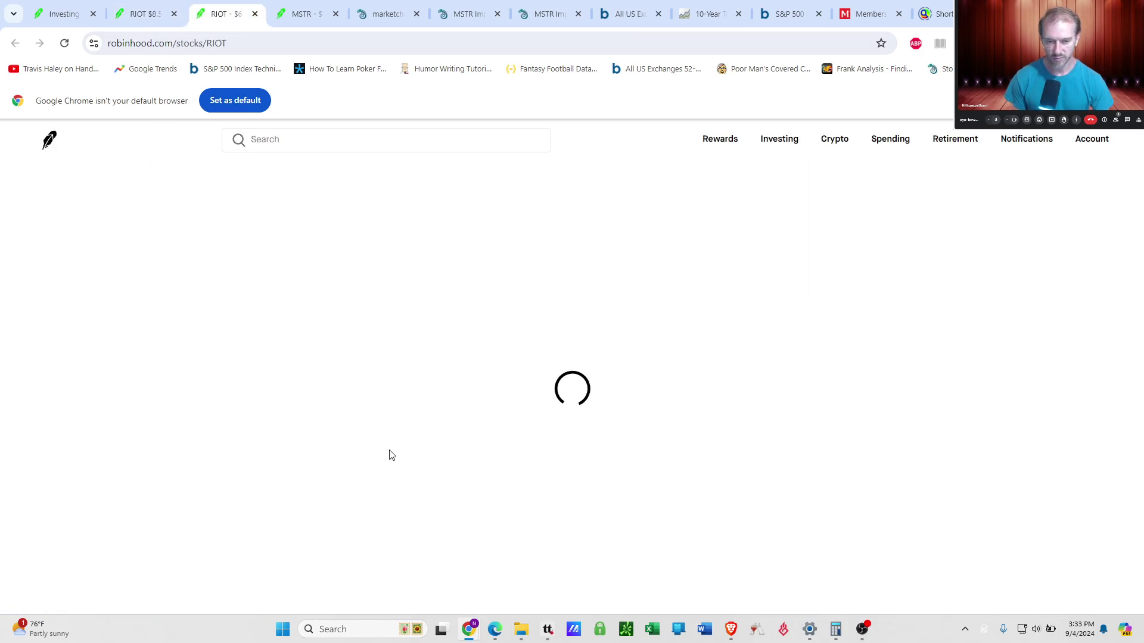
scroll(441, 461, "down", 3)
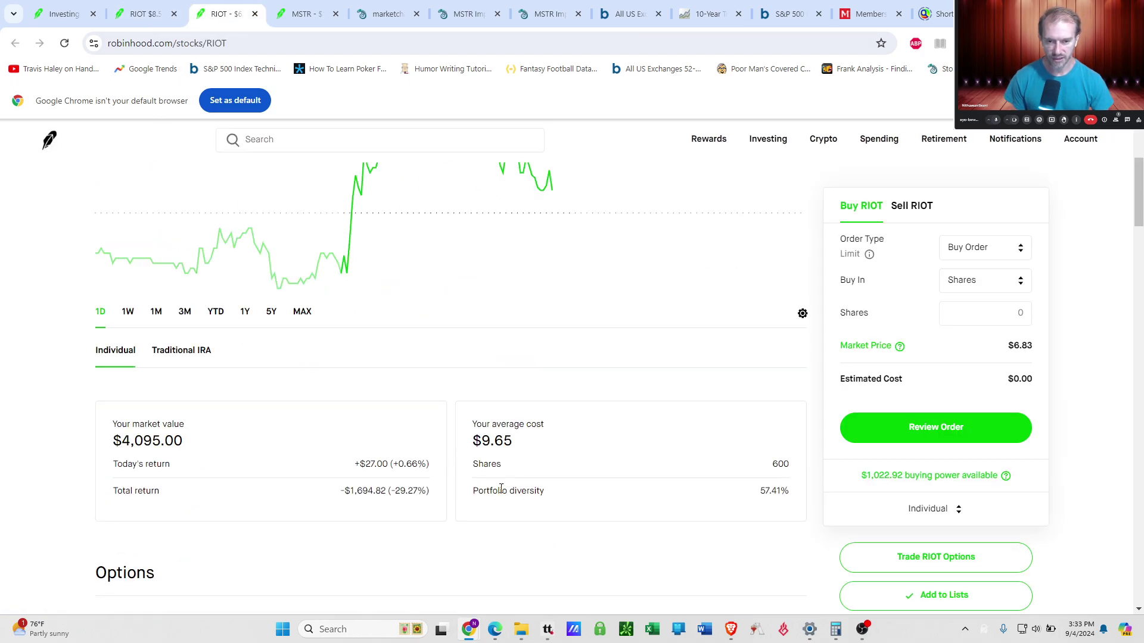
scroll(499, 441, "up", 3)
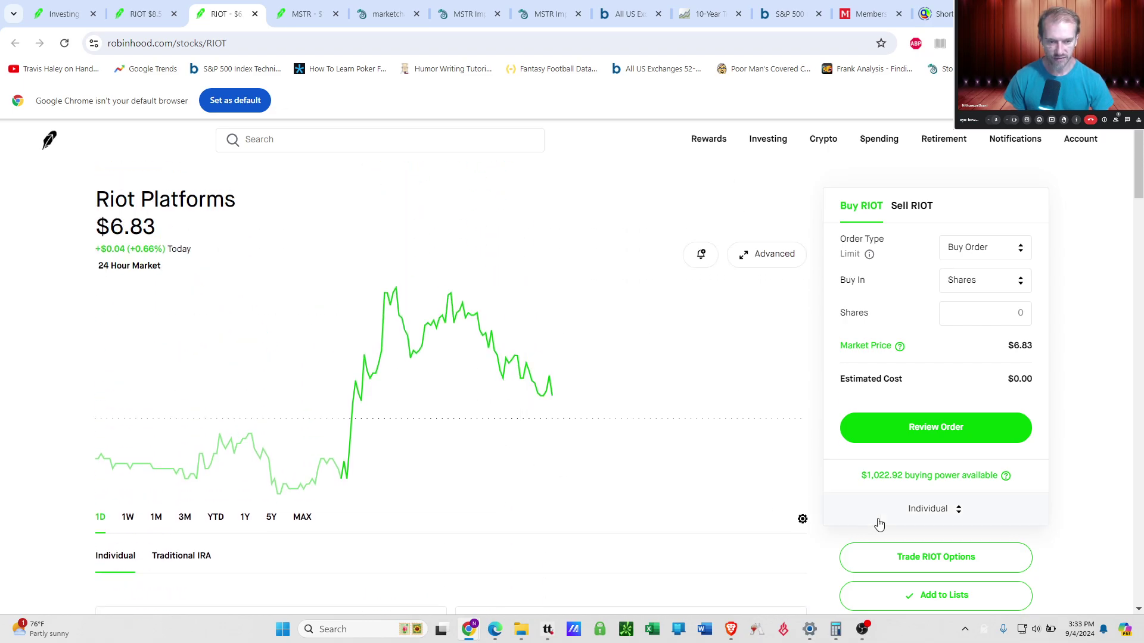
Show the RIOT Sell Call chain expiring October 18.
left_click(865, 563)
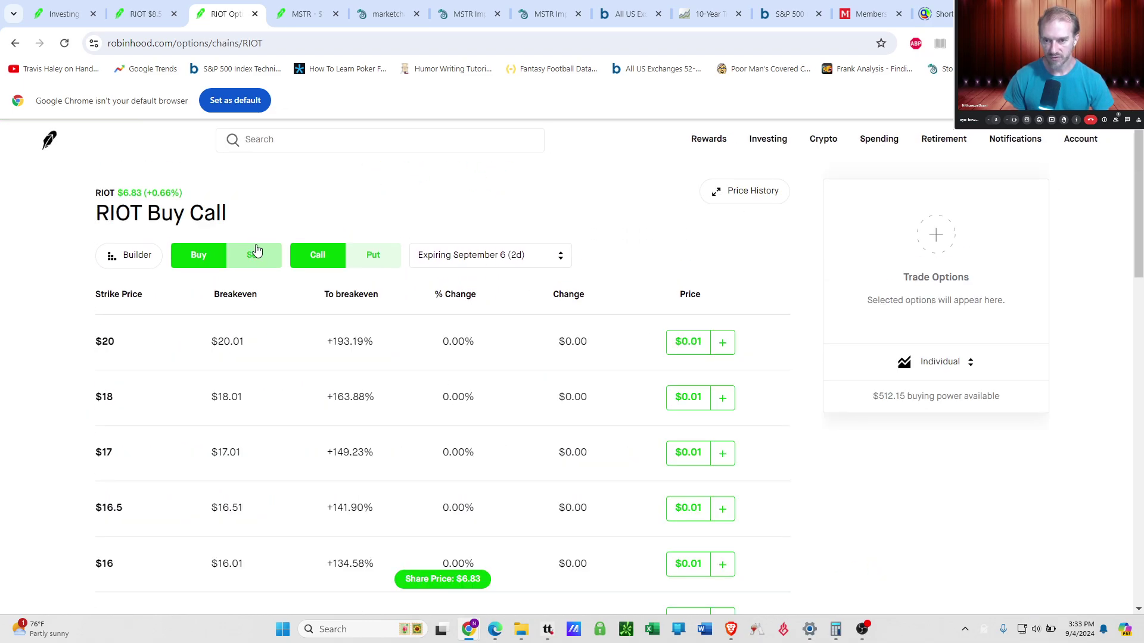
left_click(256, 253)
scroll(505, 477, "down", 20)
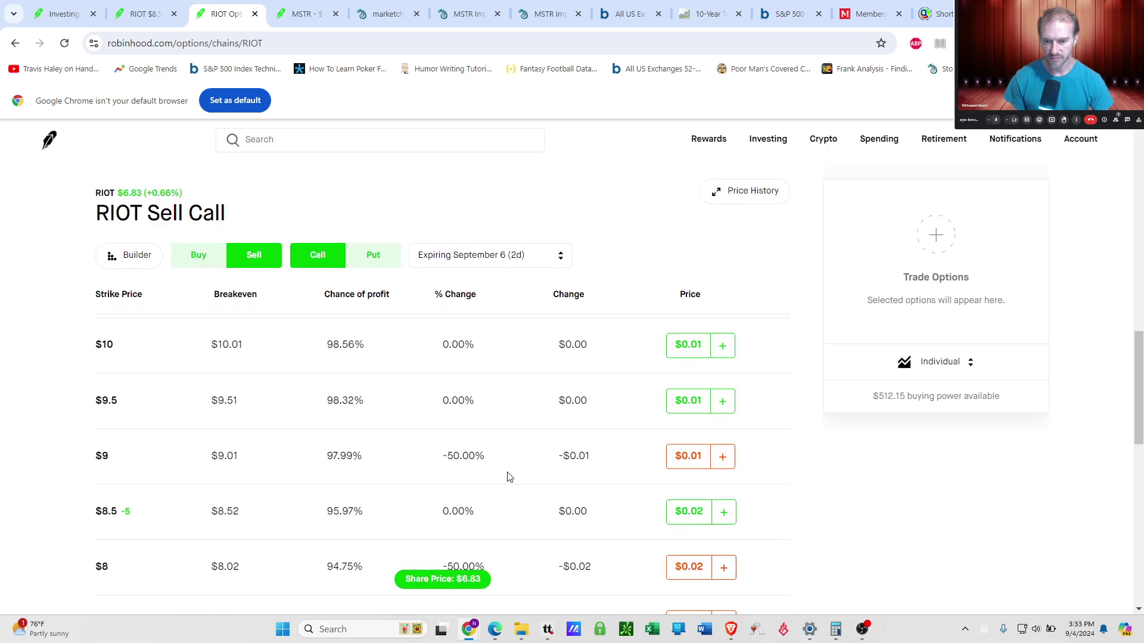
scroll(486, 493, "up", 1)
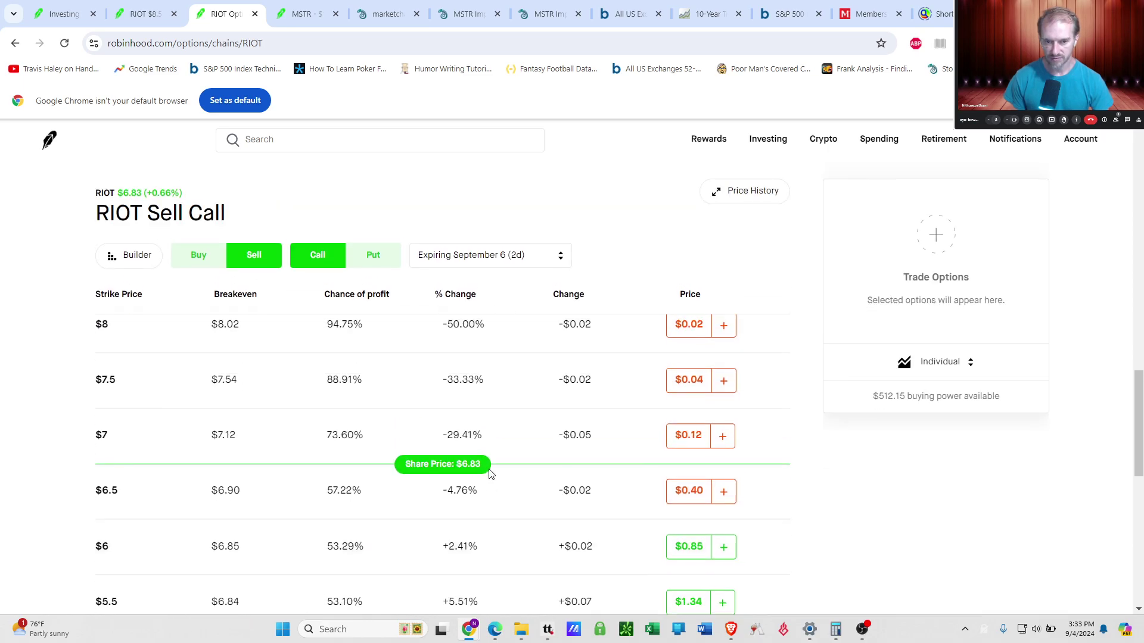
left_click(492, 265)
left_click(485, 309)
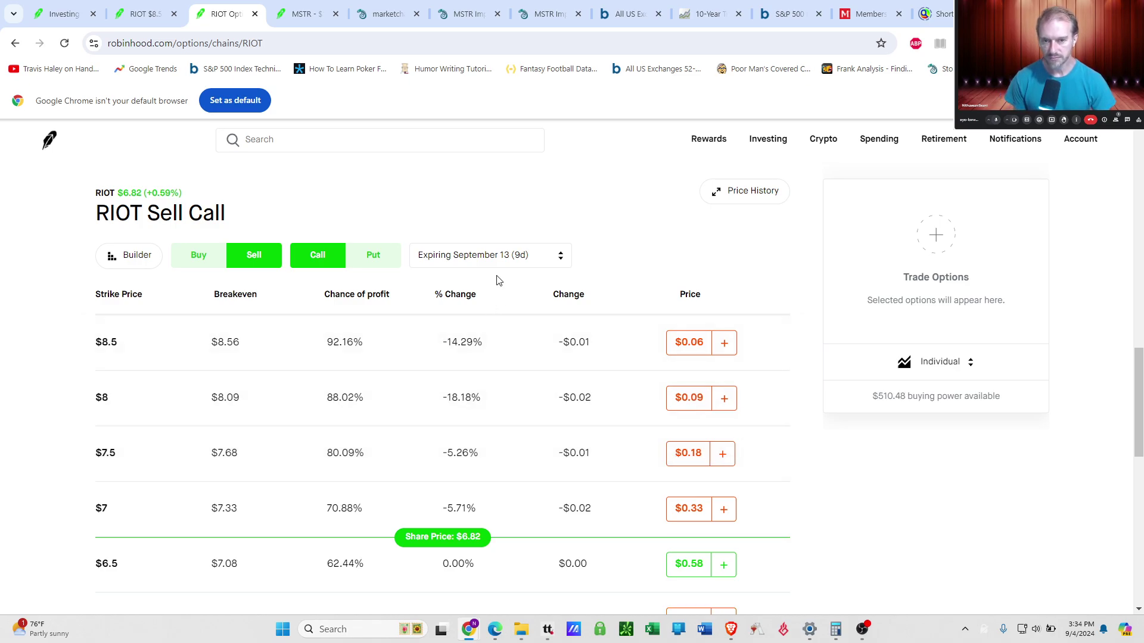
left_click(515, 257)
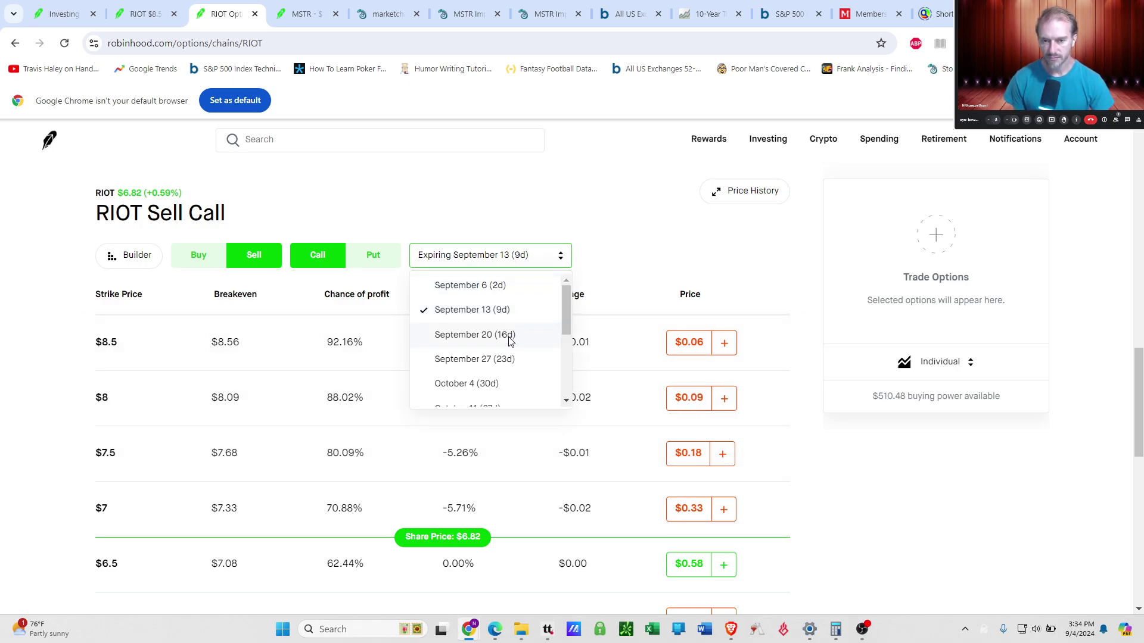
scroll(510, 343, "down", 1)
left_click(499, 367)
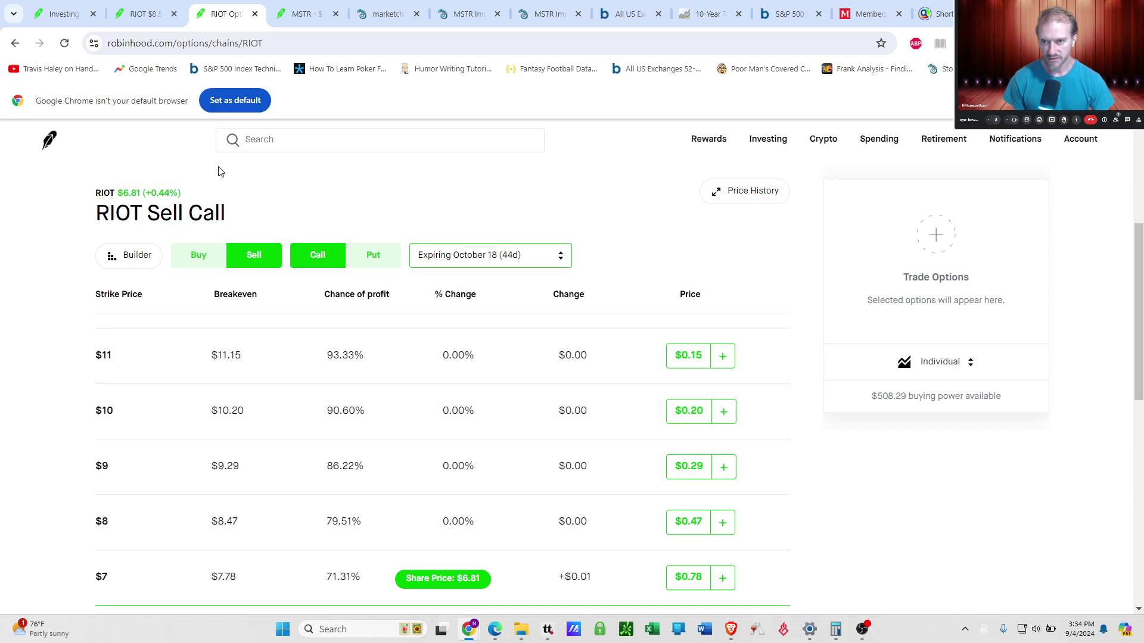
Check the $8.5 call order status and RIOT stock page, then return to the chain.
left_click(152, 15)
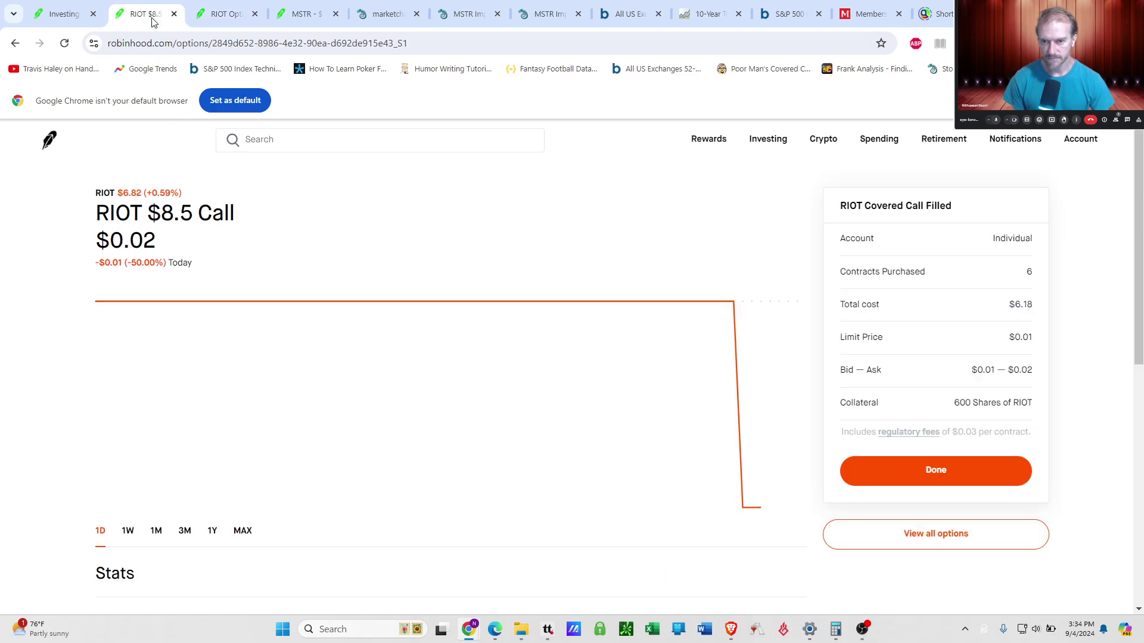
left_click(163, 194)
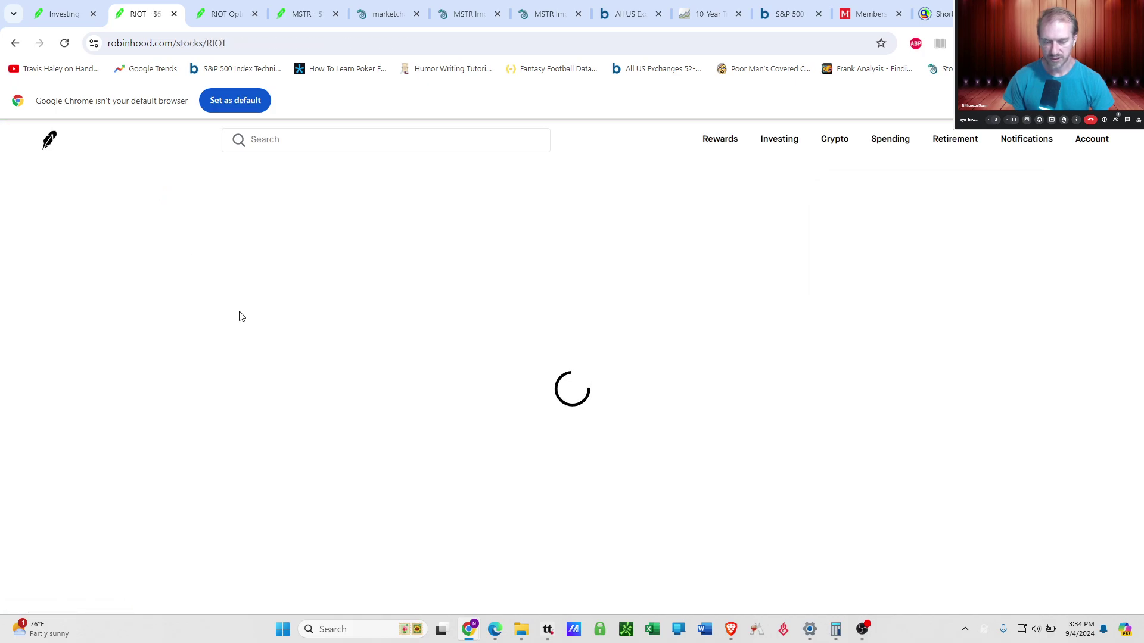
scroll(317, 411, "down", 2)
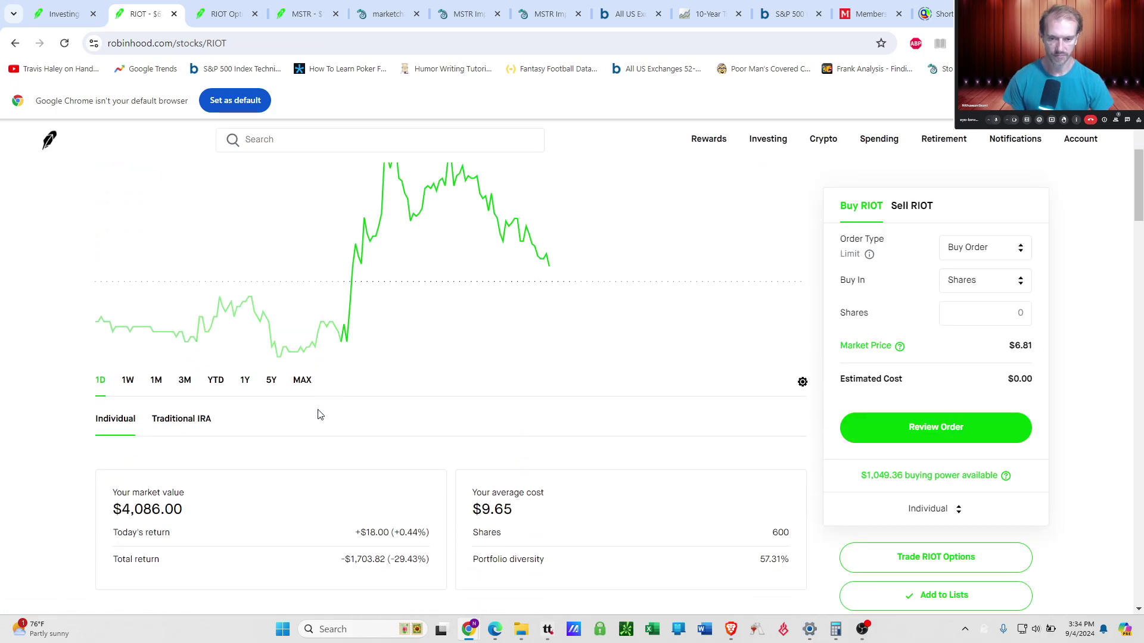
left_click(225, 13)
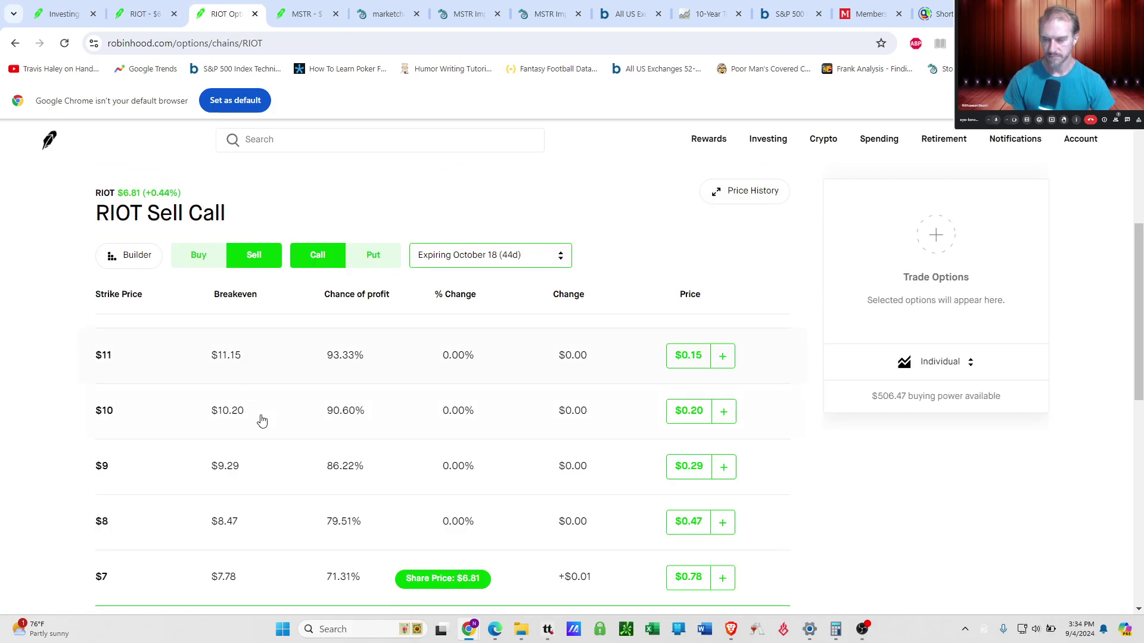
scroll(305, 465, "down", 1)
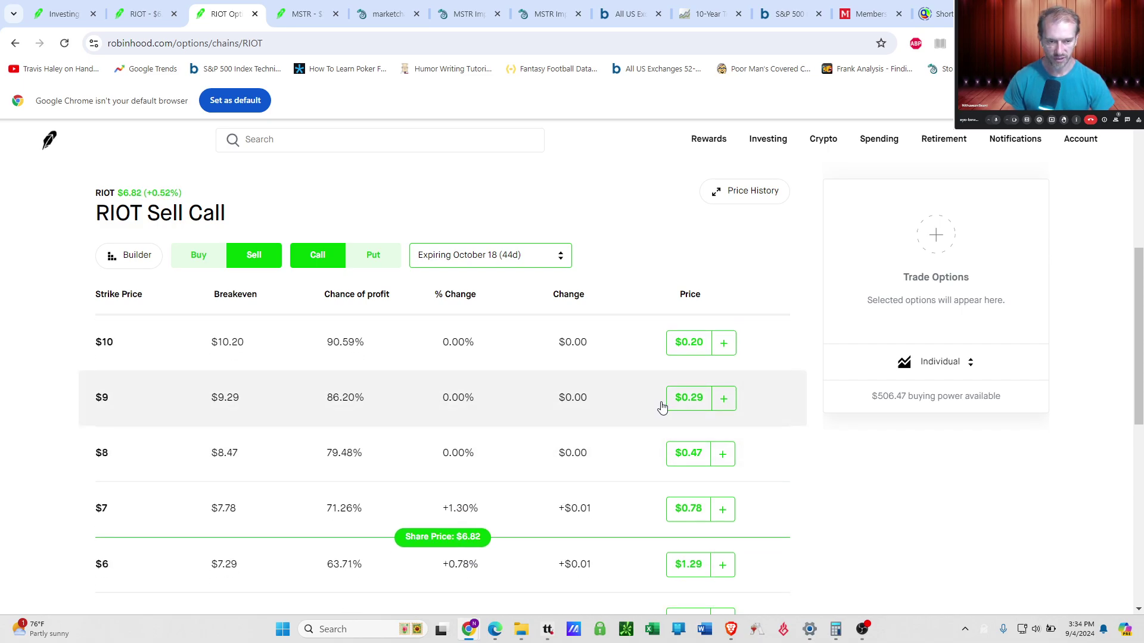
Place a covered call selling 6 RIOT $9 October 18 calls at a $0.29 limit.
left_click(730, 400)
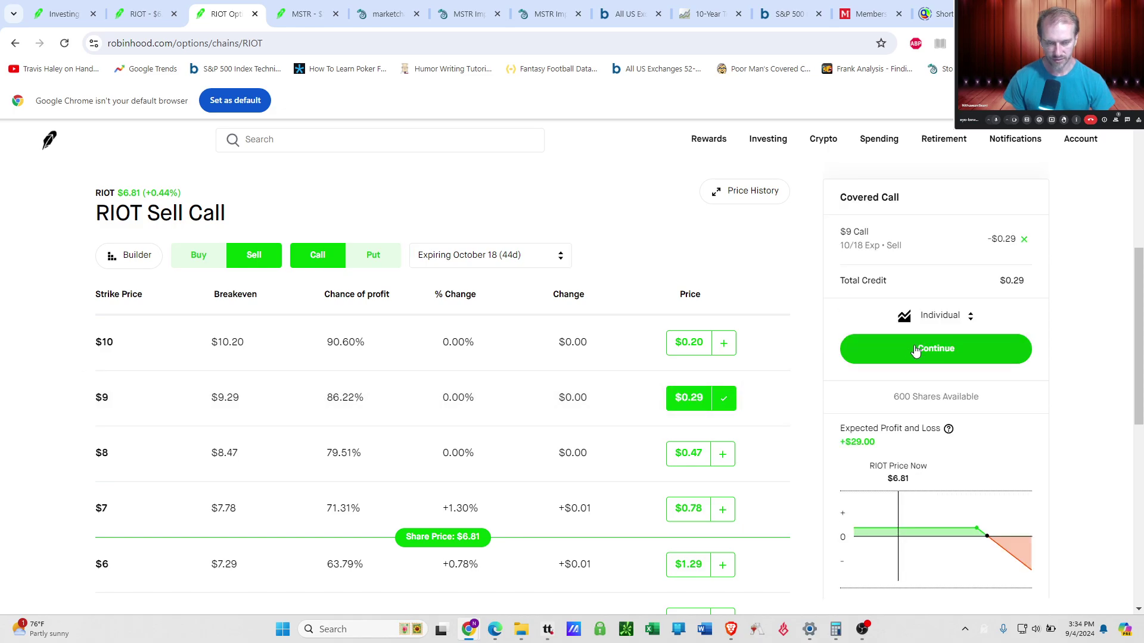
left_click(916, 351)
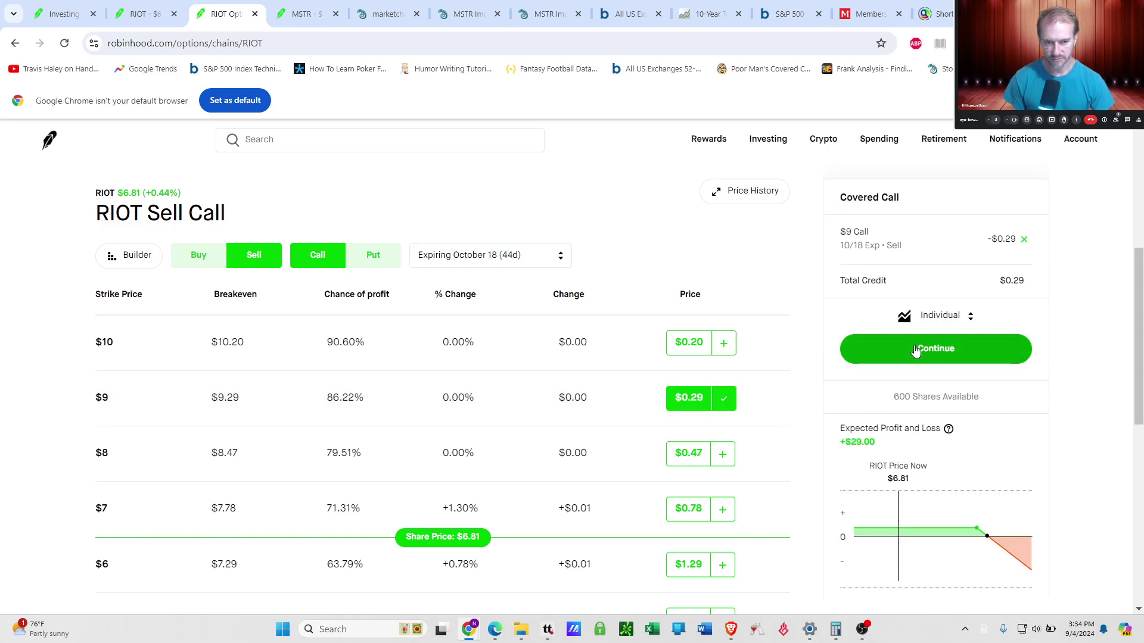
left_click(1008, 232)
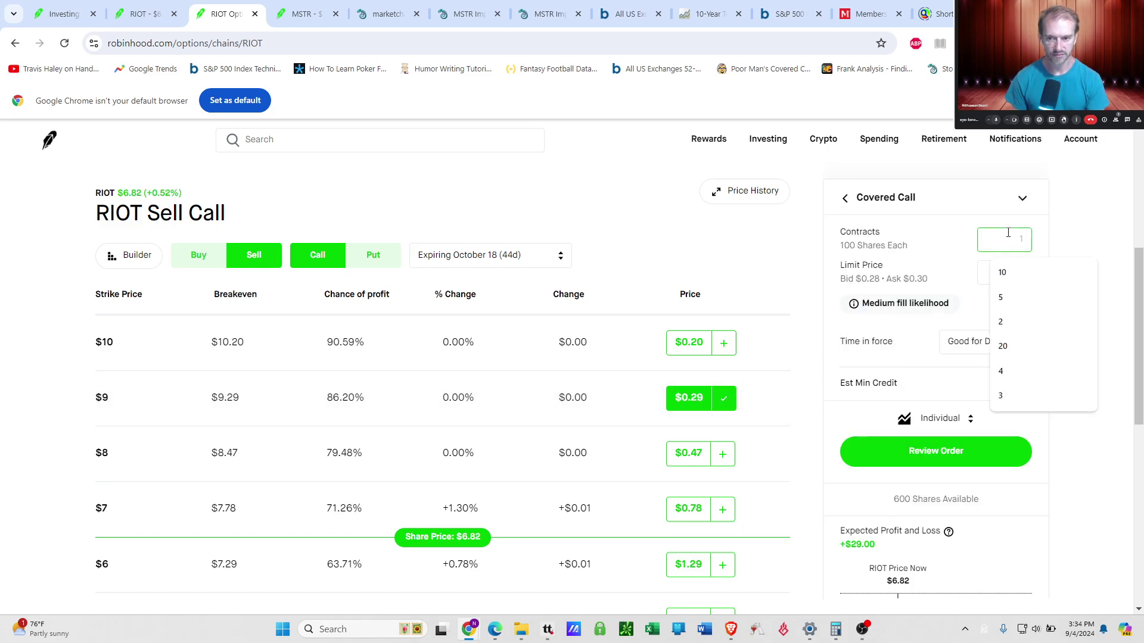
type("6")
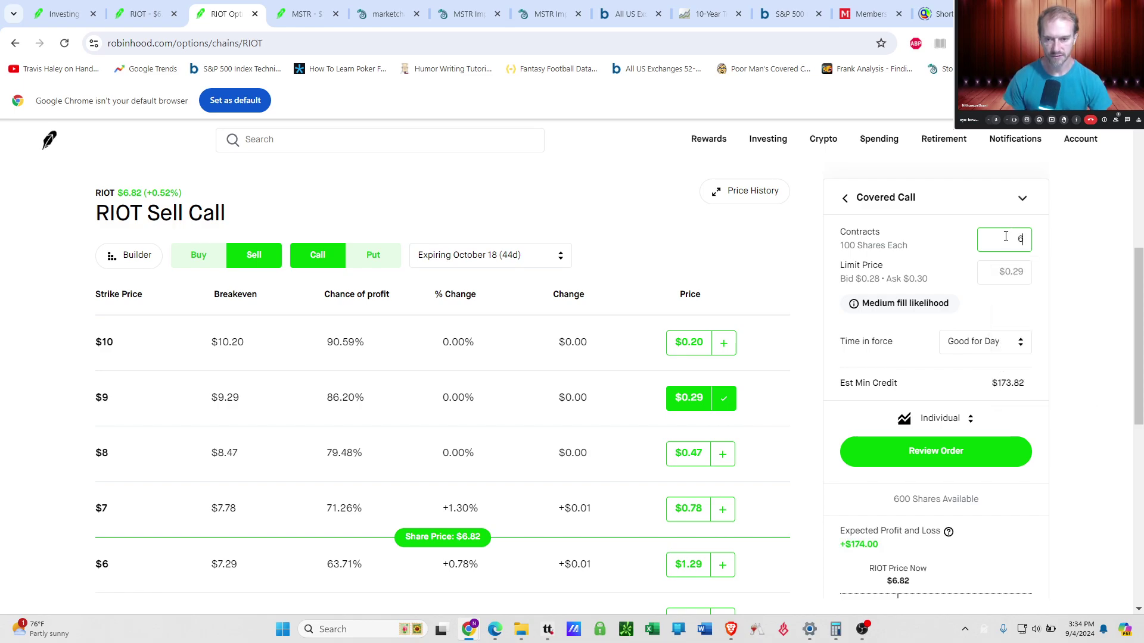
left_click(1012, 274)
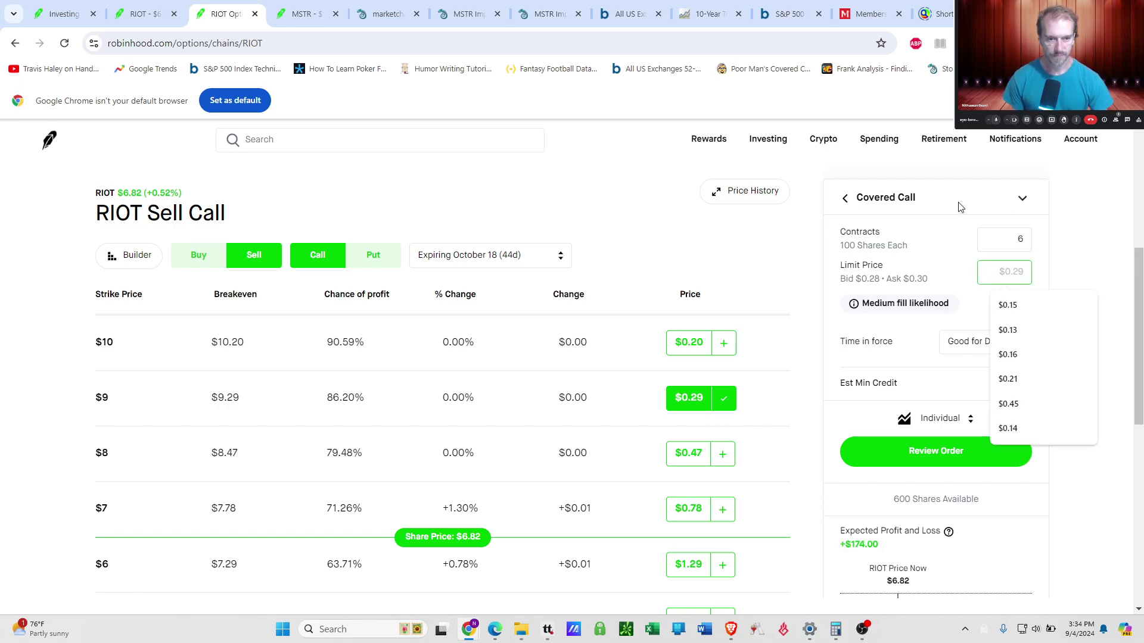
type("0.29")
key("Return")
key("Return")
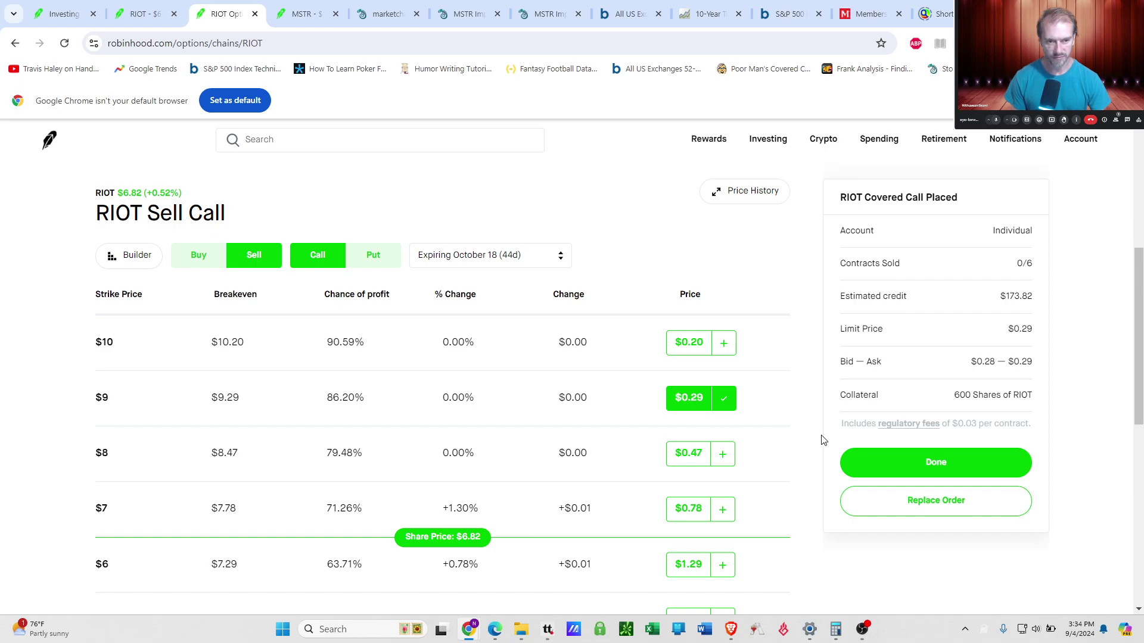
Replace the order at a $0.28 limit and dismiss the filled confirmation.
left_click(924, 507)
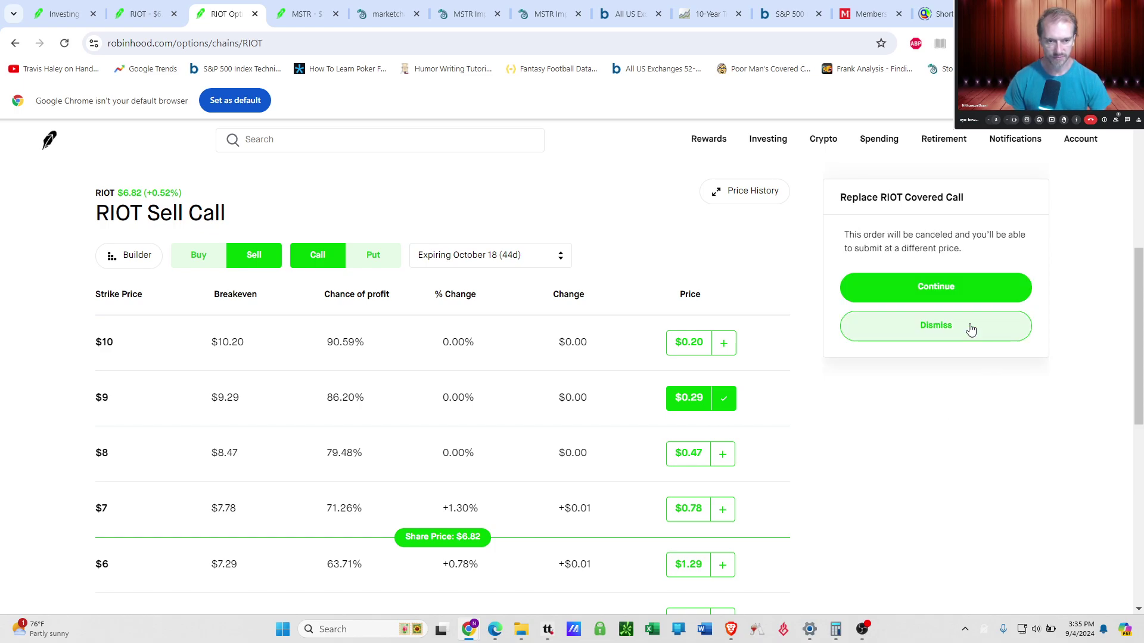
left_click(932, 292)
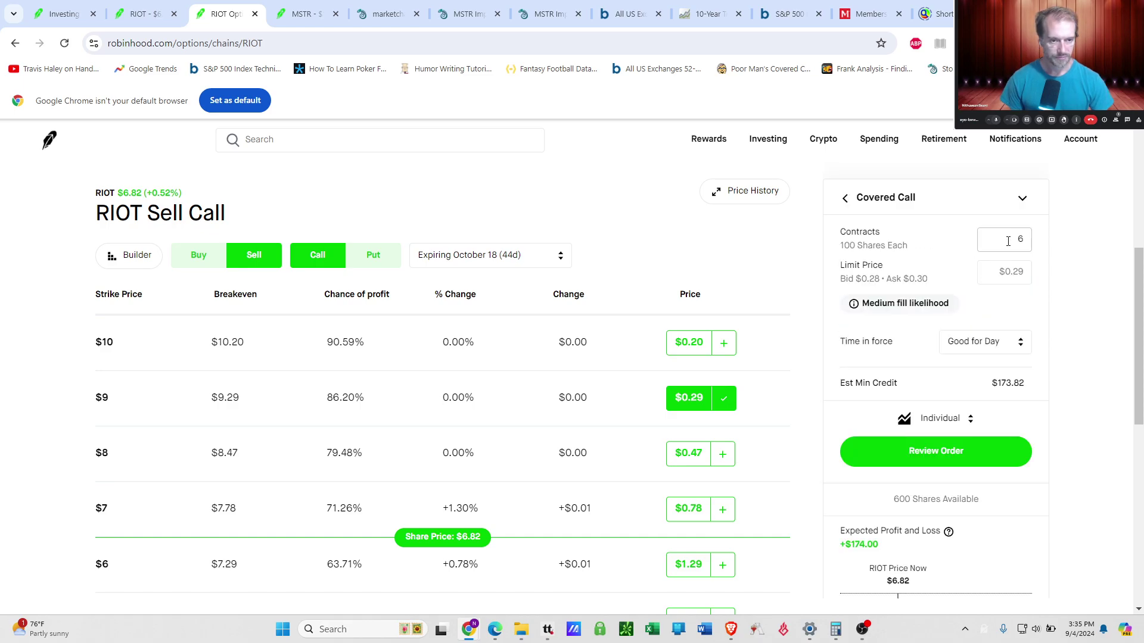
left_click(996, 272)
type(".28")
key("Return")
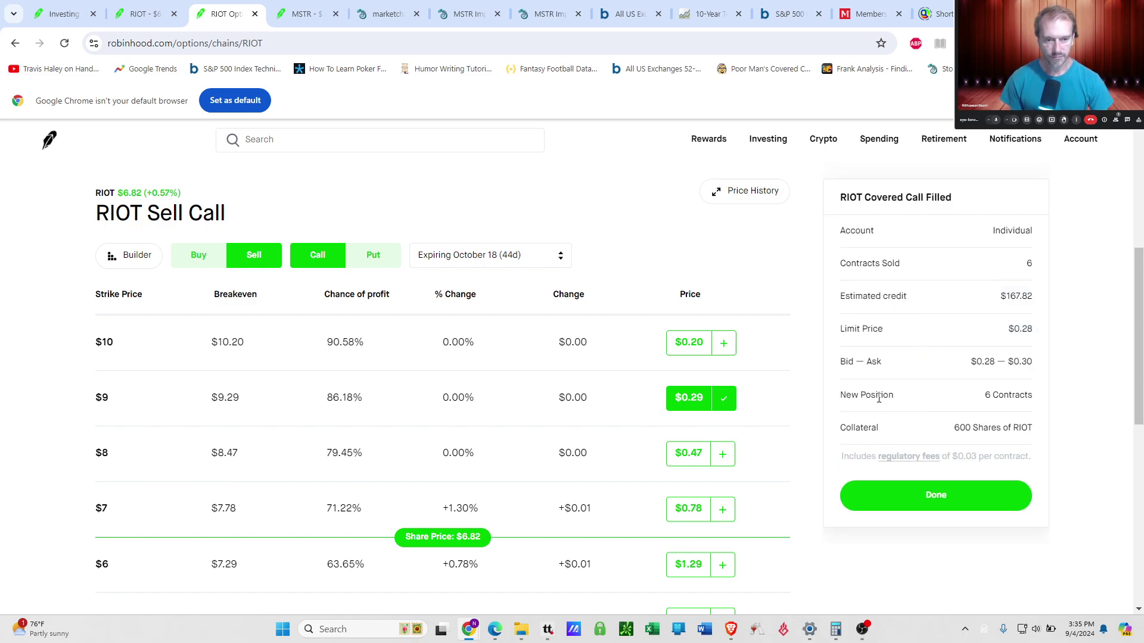
left_click(867, 494)
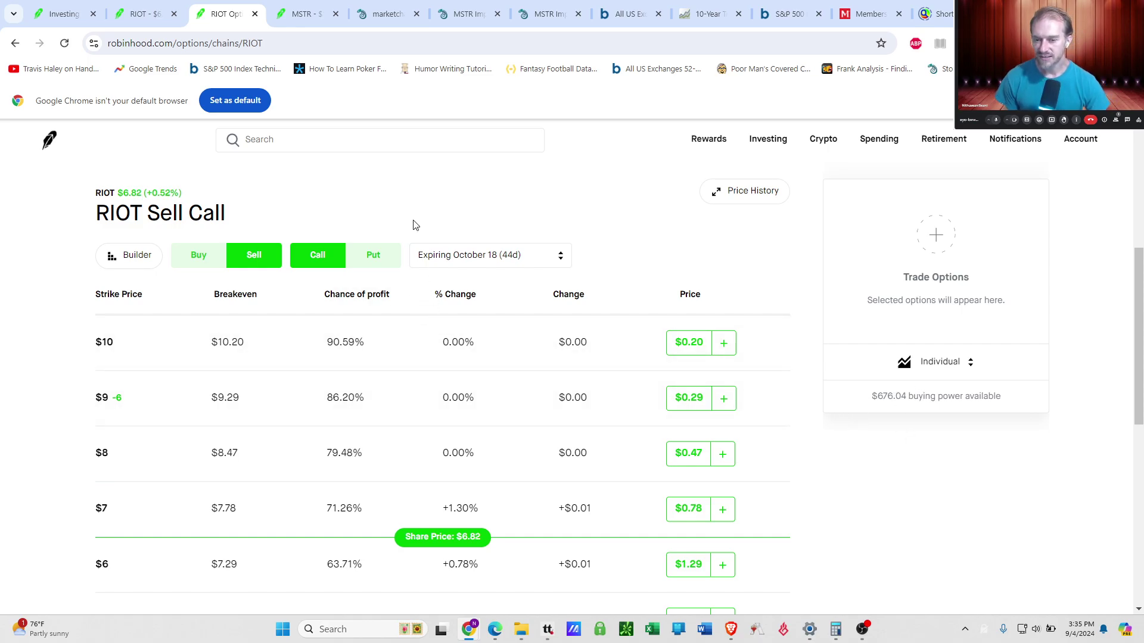
Switch the RIOT sell chain to puts expiring September 6.
left_click(464, 263)
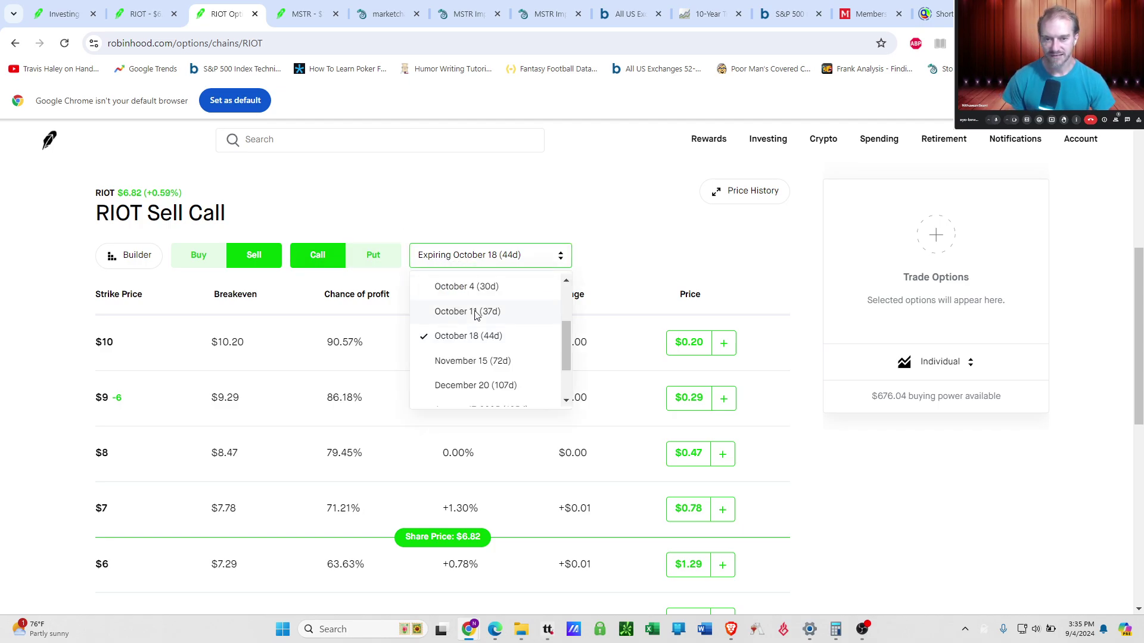
scroll(476, 327, "up", 2)
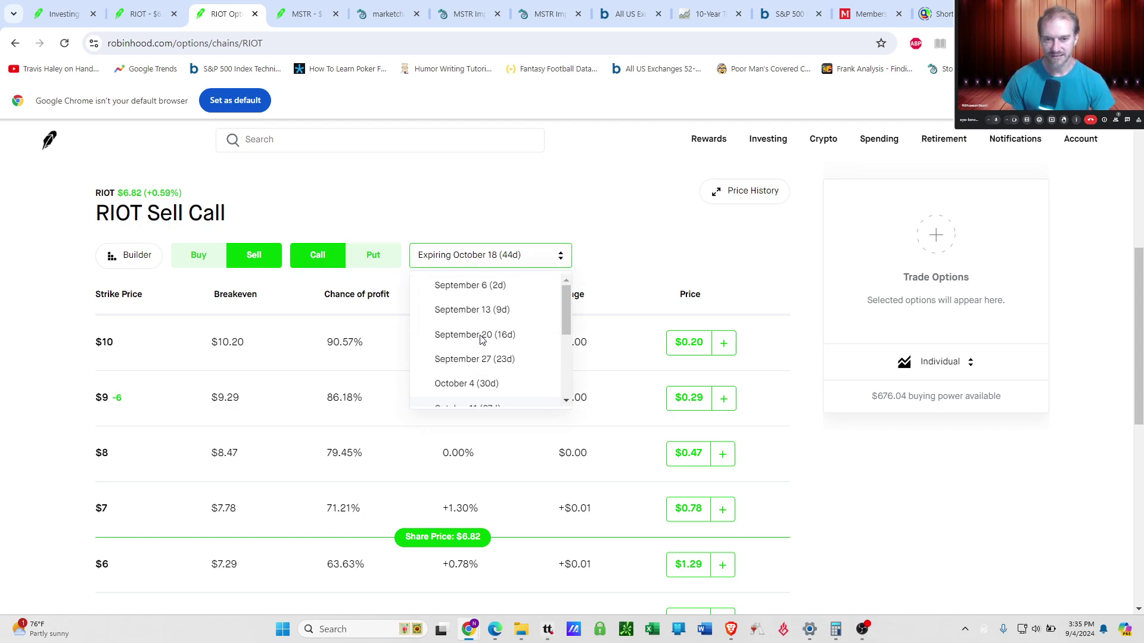
left_click(495, 287)
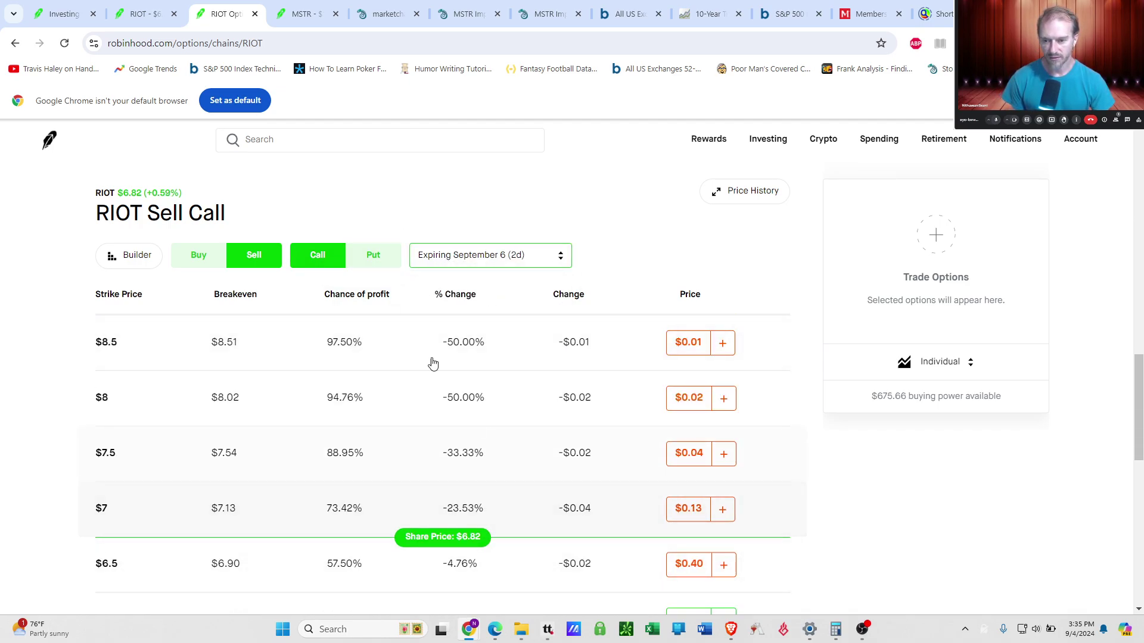
left_click(375, 258)
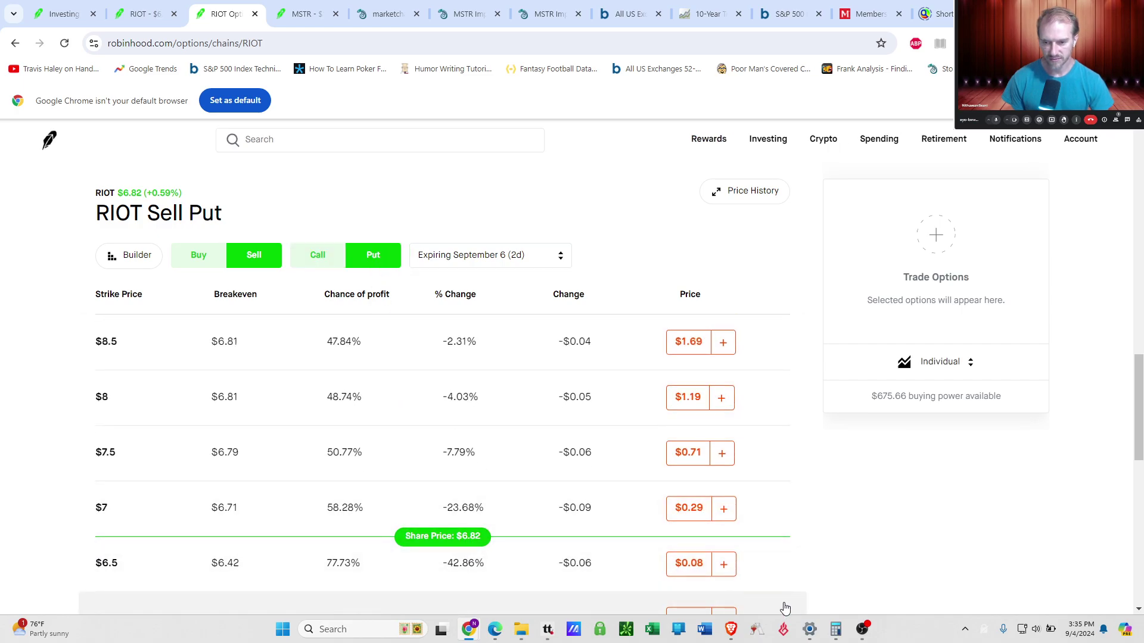
scroll(813, 620, "down", 1)
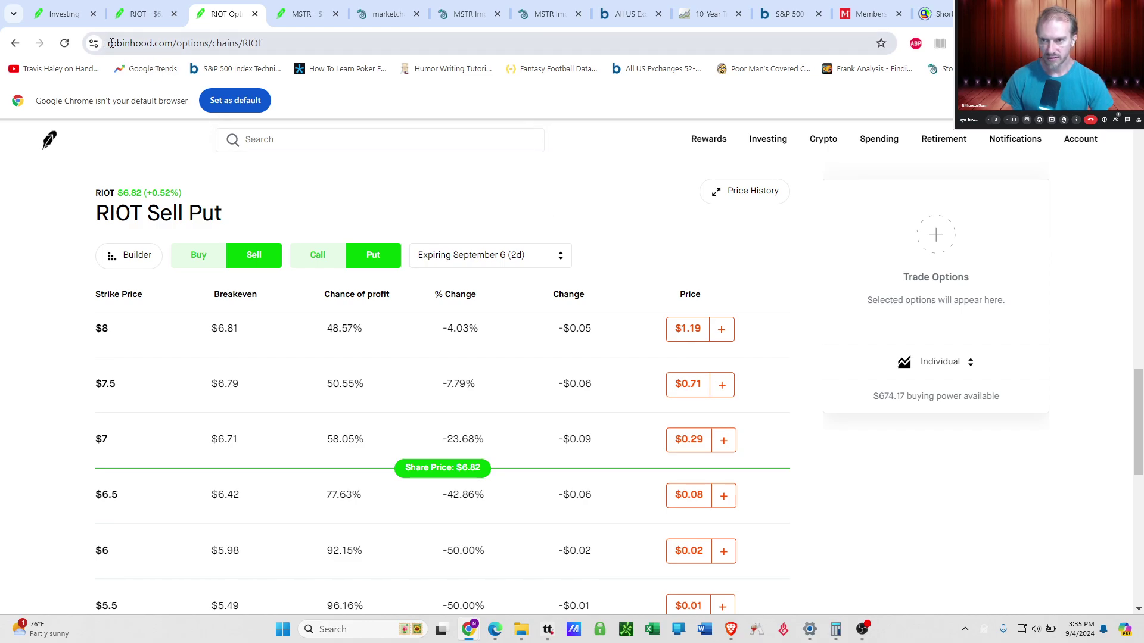
Reload the Investing page and open the CLSK options chain.
left_click(145, 14)
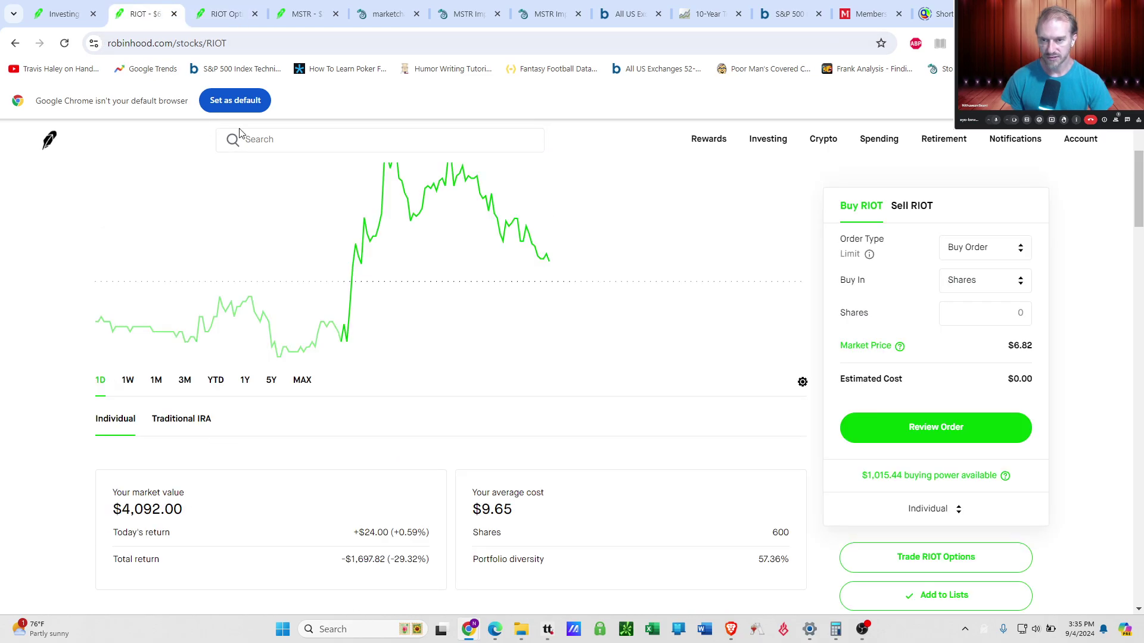
left_click(774, 137)
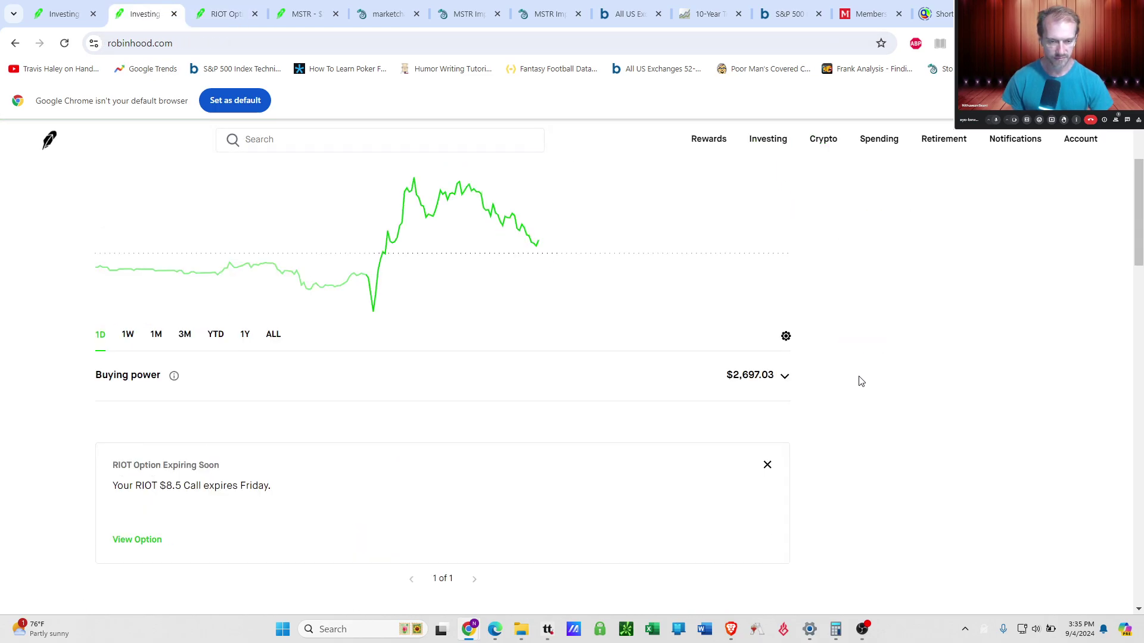
left_click(63, 43)
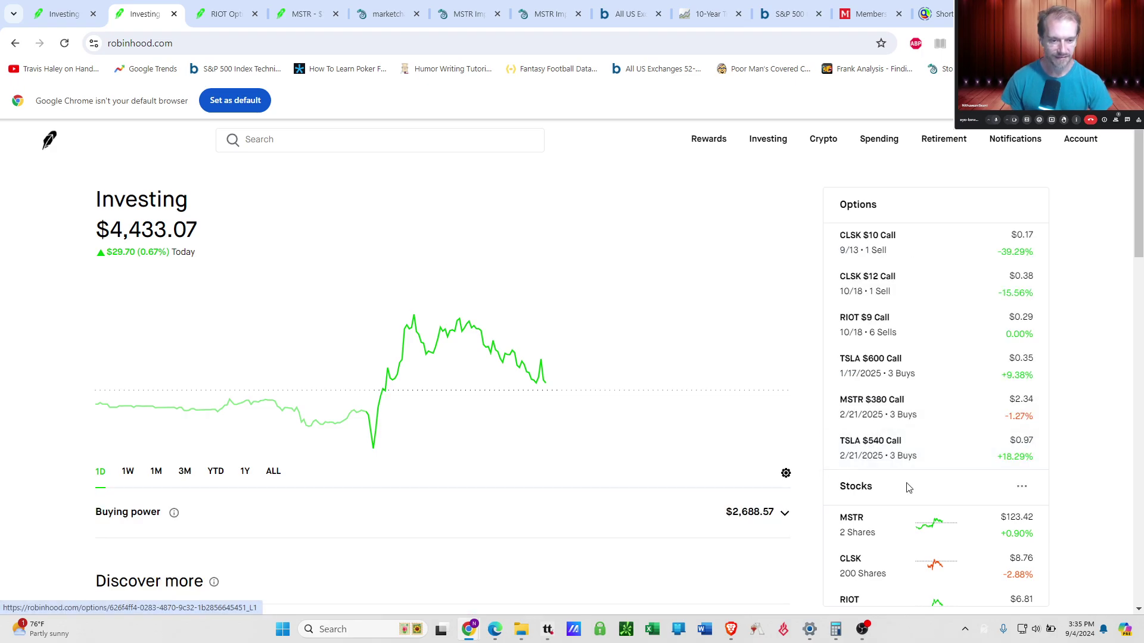
left_click(894, 573)
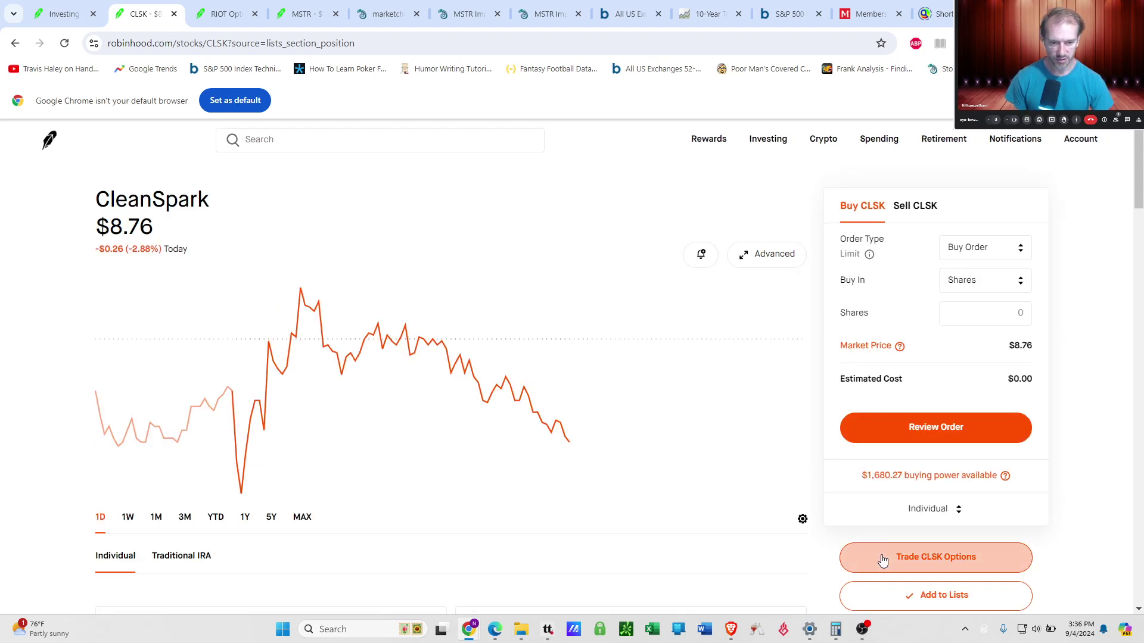
left_click(935, 557)
Show CLSK Sell Puts expiring October 18, then return to the RIOT options tab.
left_click(268, 250)
left_click(371, 255)
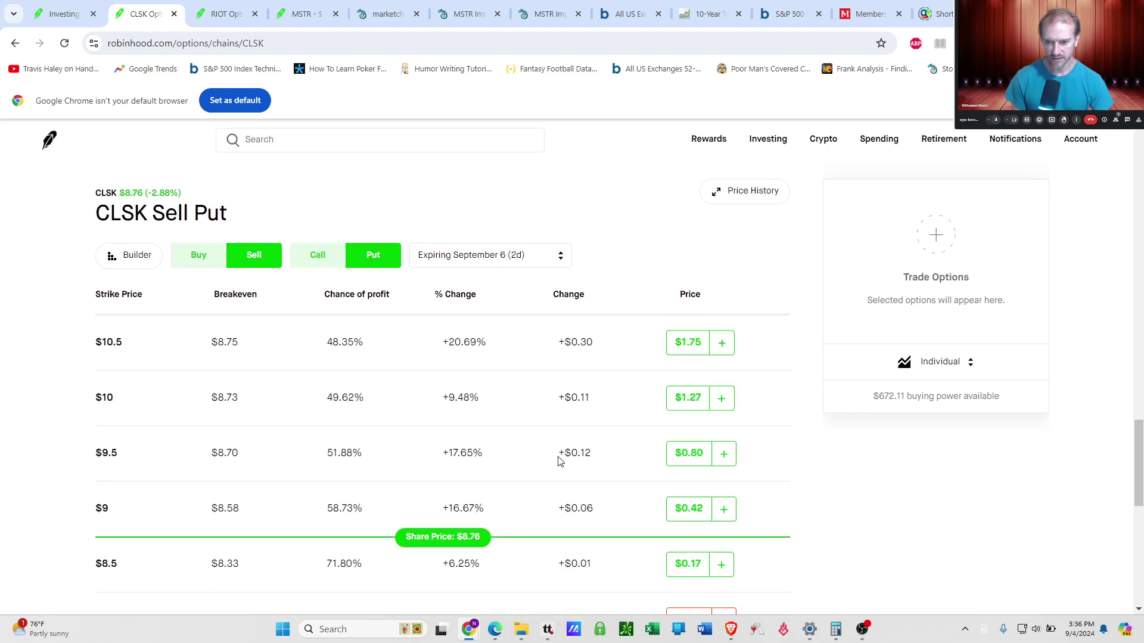
scroll(558, 463, "down", 1)
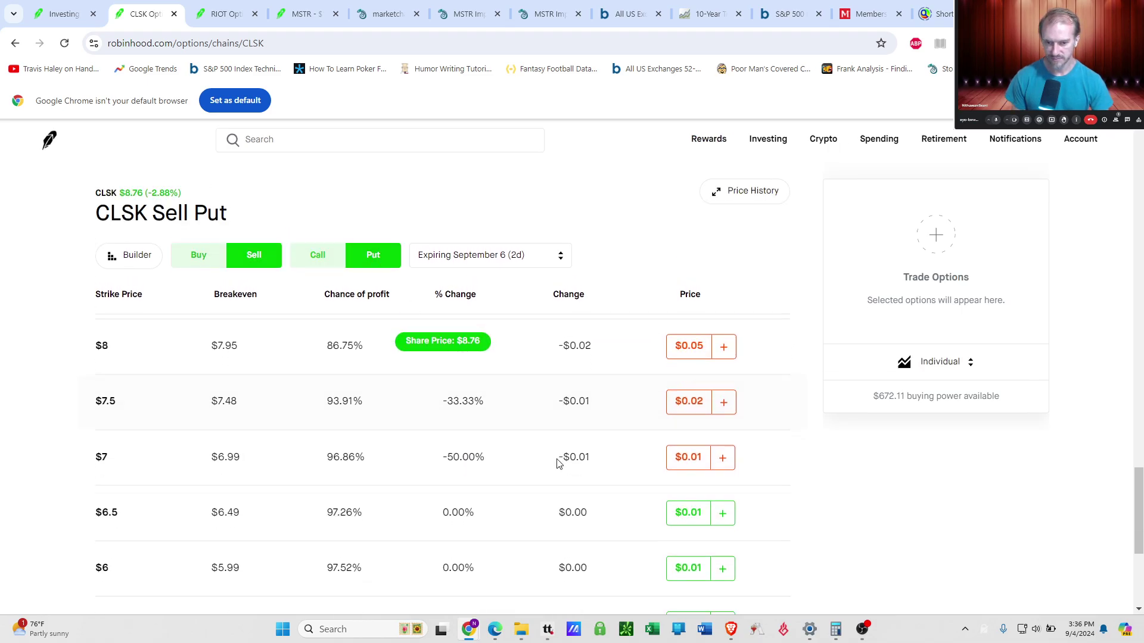
left_click(525, 262)
scroll(540, 337, "down", 2)
scroll(531, 344, "up", 1)
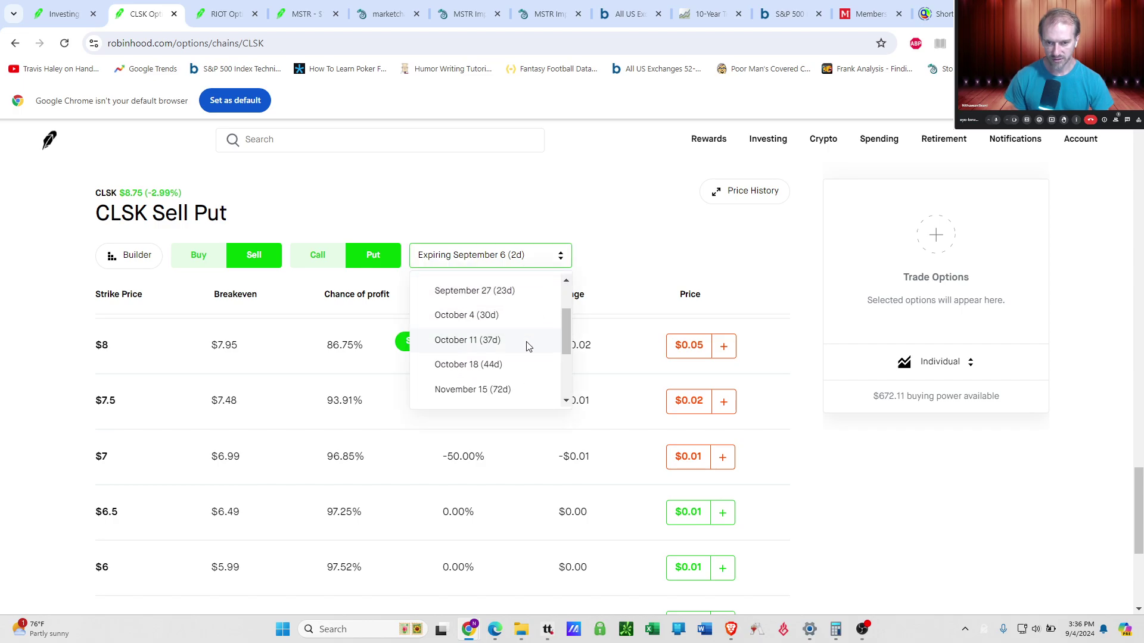
left_click(516, 365)
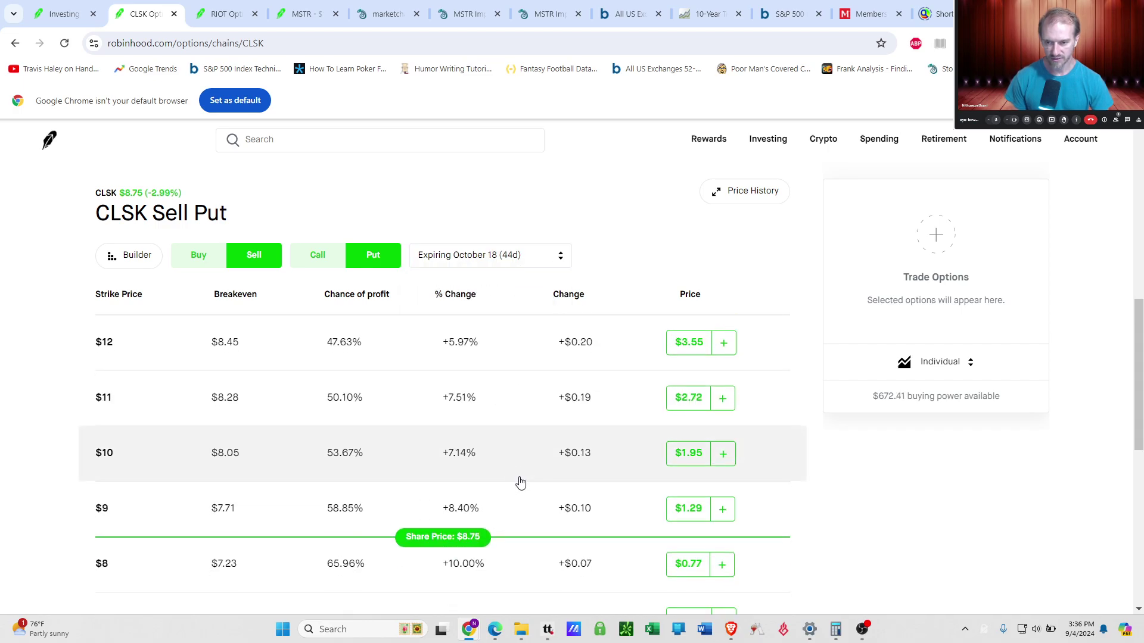
scroll(518, 480, "down", 2)
scroll(527, 476, "down", 1)
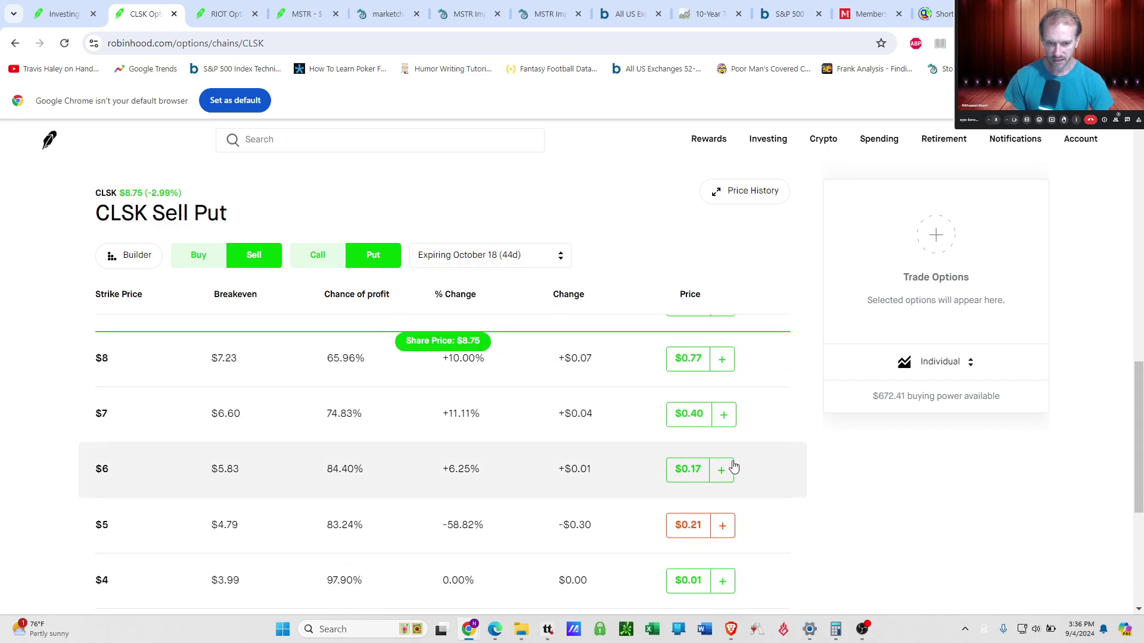
left_click(225, 14)
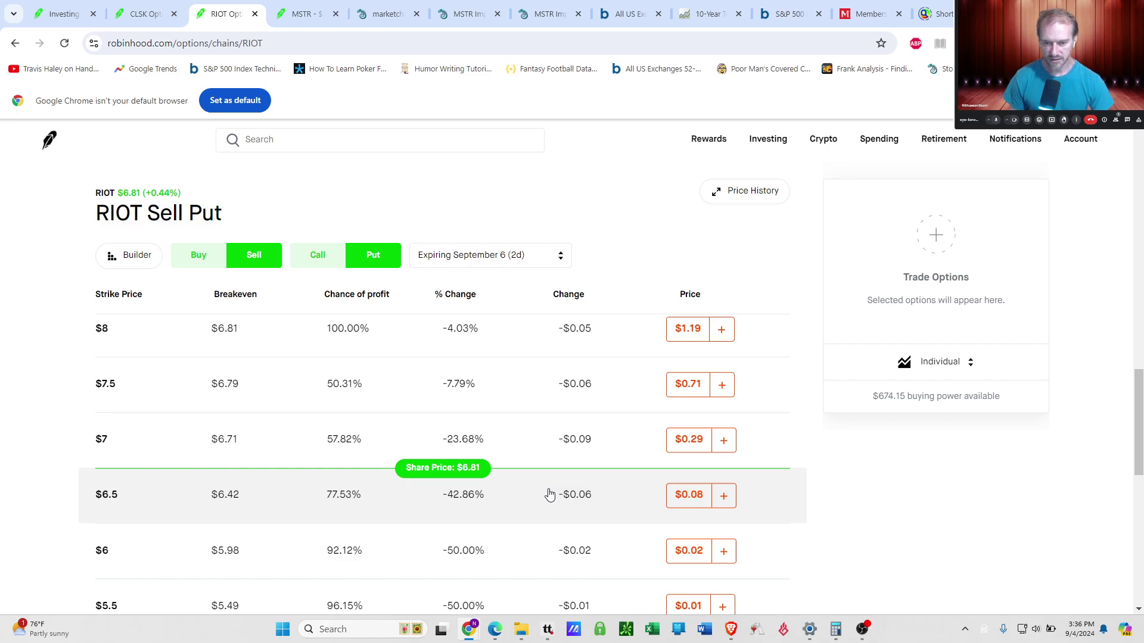
Sell one RIOT $6.5 September 6 put at $0.07 from the Individual account.
left_click(722, 498)
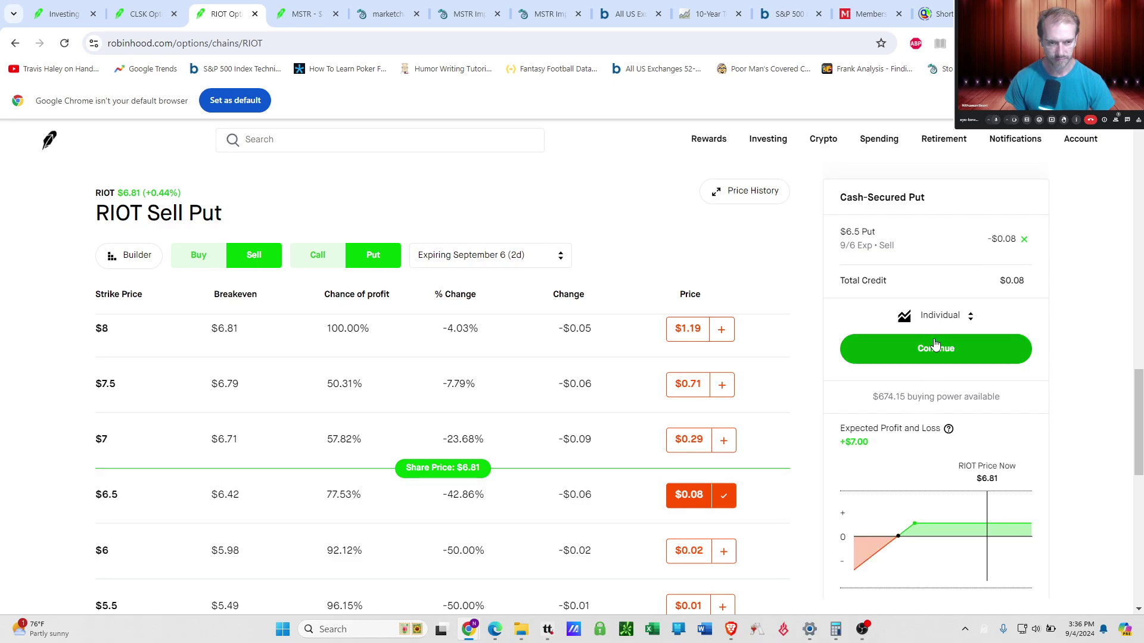
left_click(870, 322)
left_click(906, 348)
left_click(887, 347)
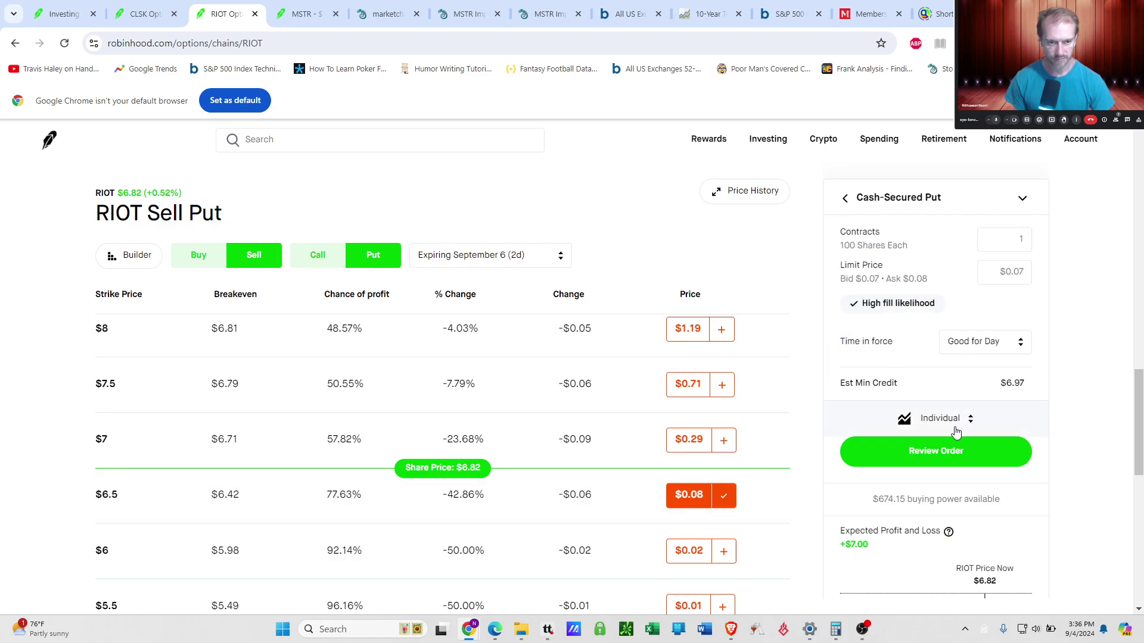
left_click(941, 452)
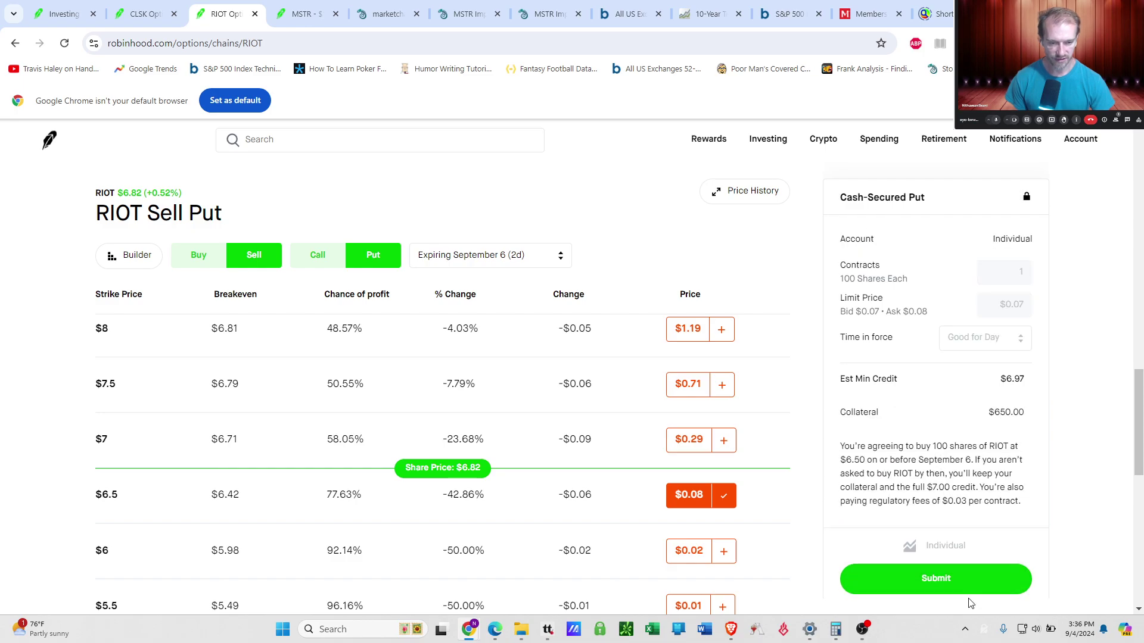
left_click(954, 577)
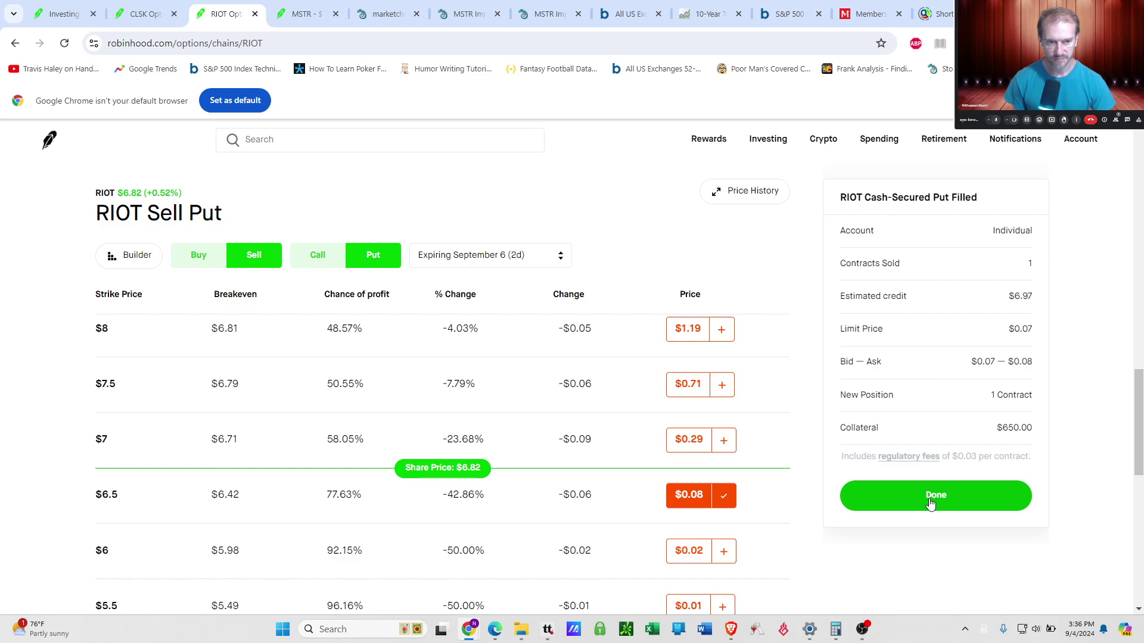
left_click(931, 504)
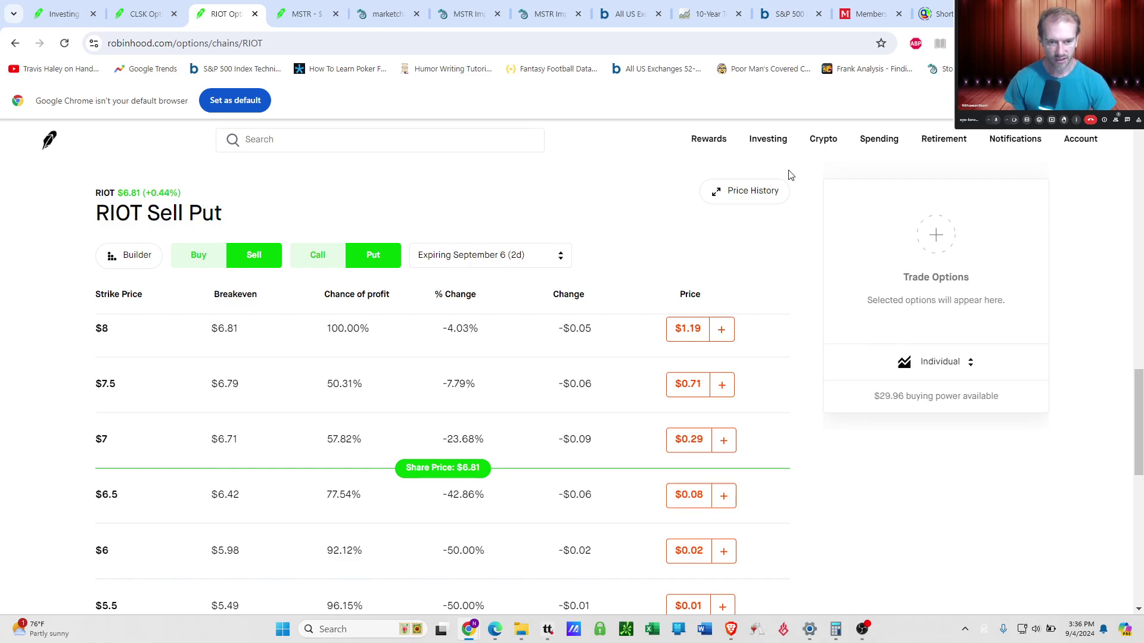
Close the stalled Investing tab and reopen the Investing home listing the RIOT options.
left_click(75, 15)
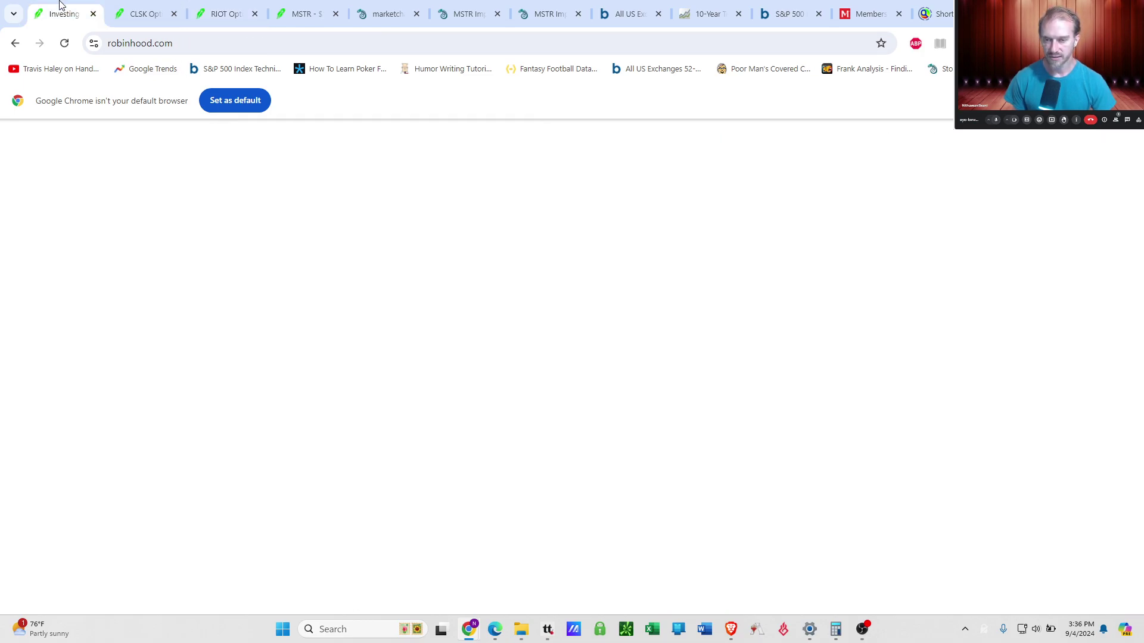
left_click(65, 43)
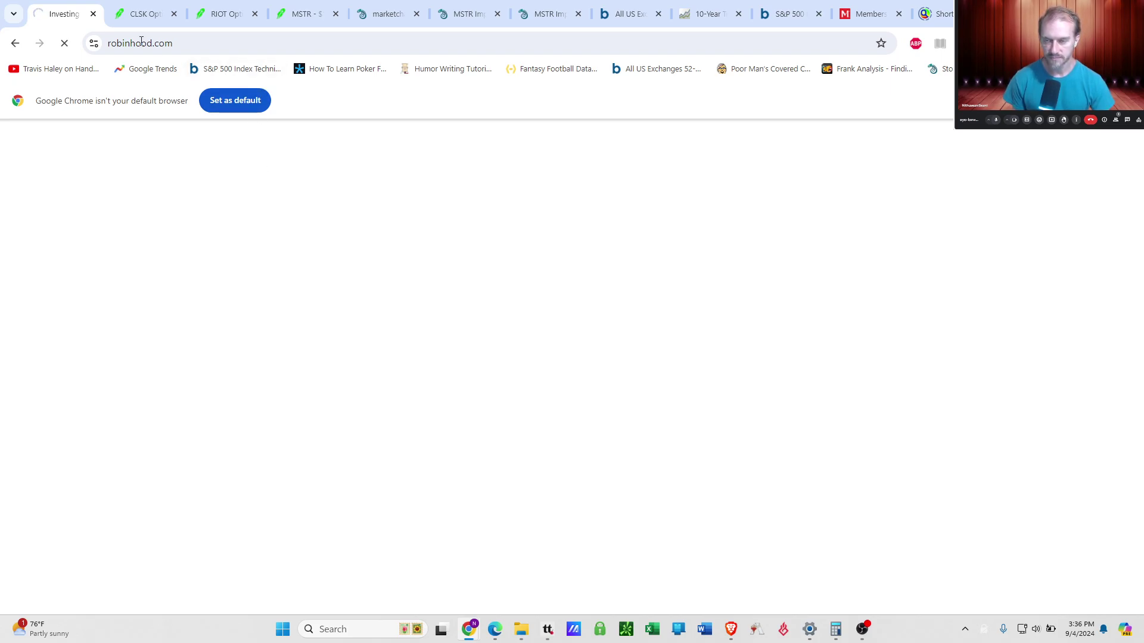
left_click(94, 14)
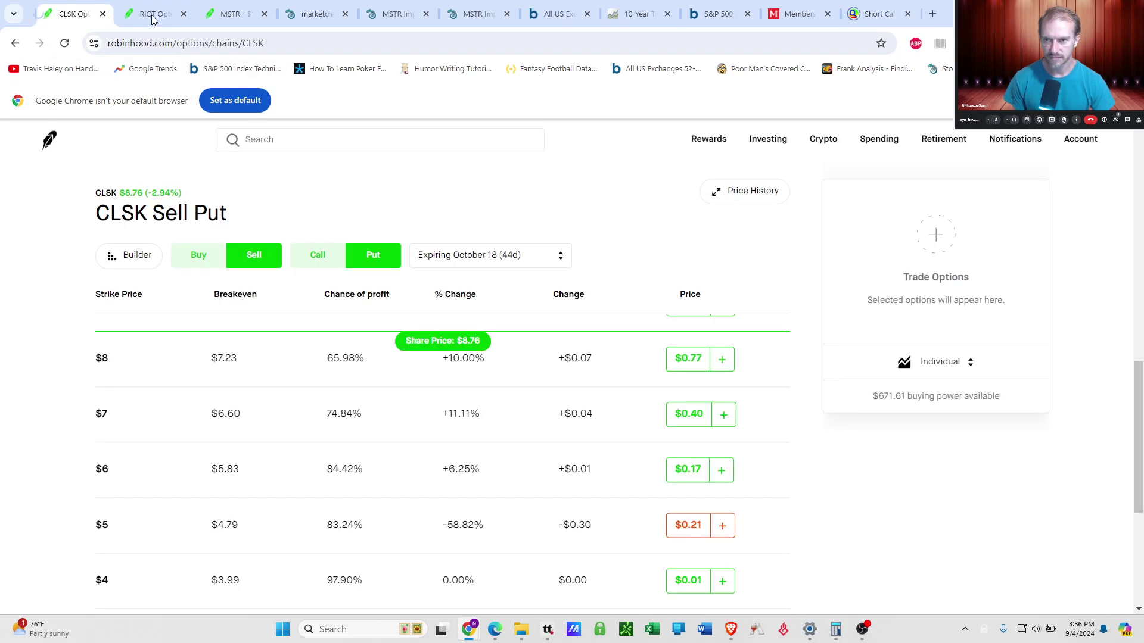
left_click(781, 145)
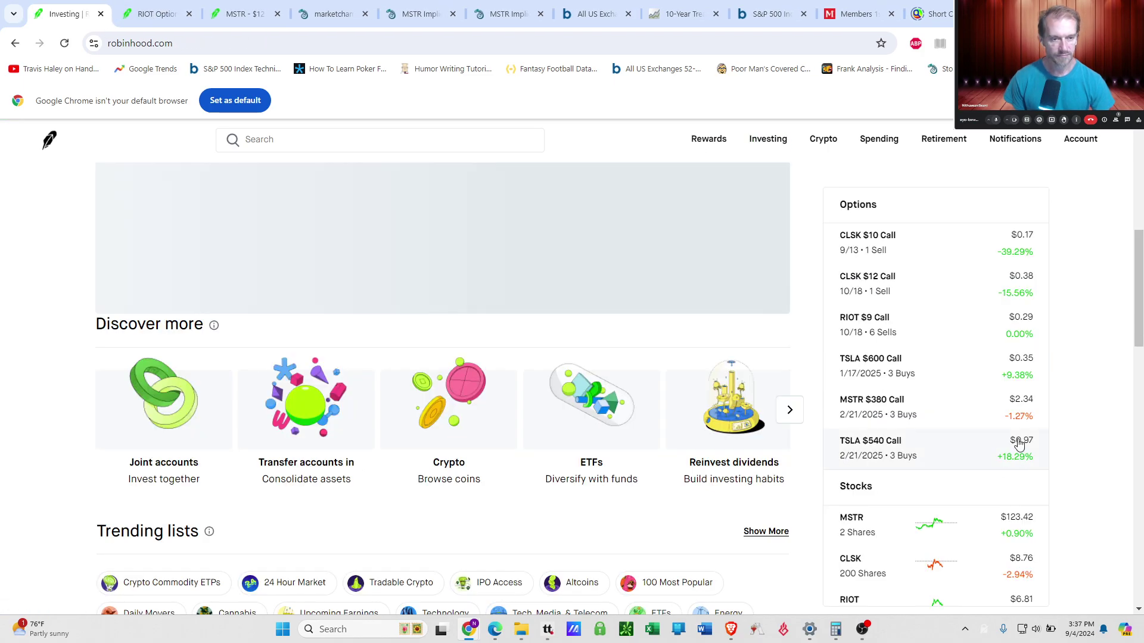